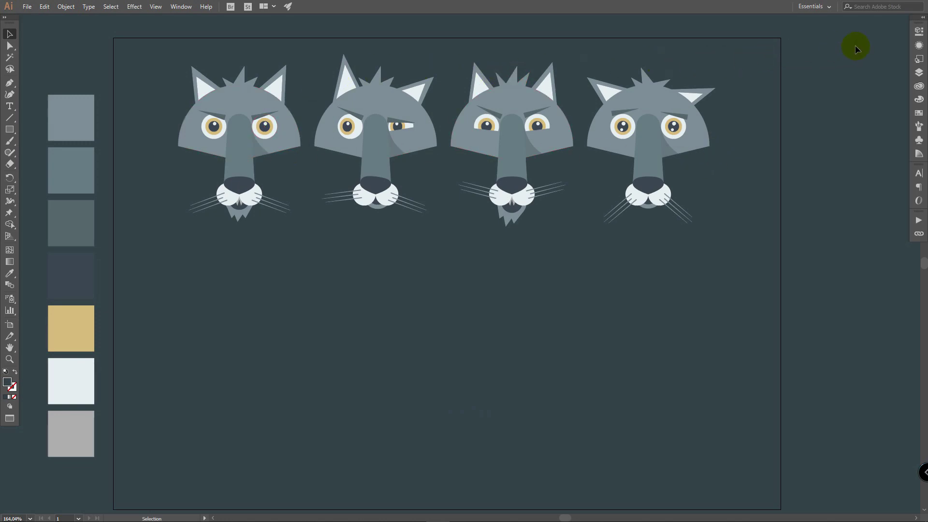
# Create a new layer named "wolf 1" above the Reference layer
pyautogui.click(921, 73)
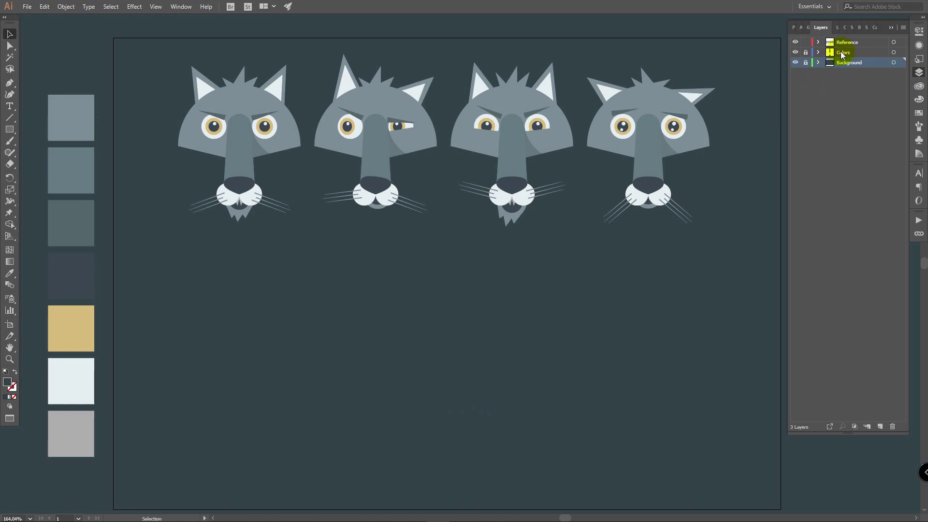
pyautogui.click(810, 42)
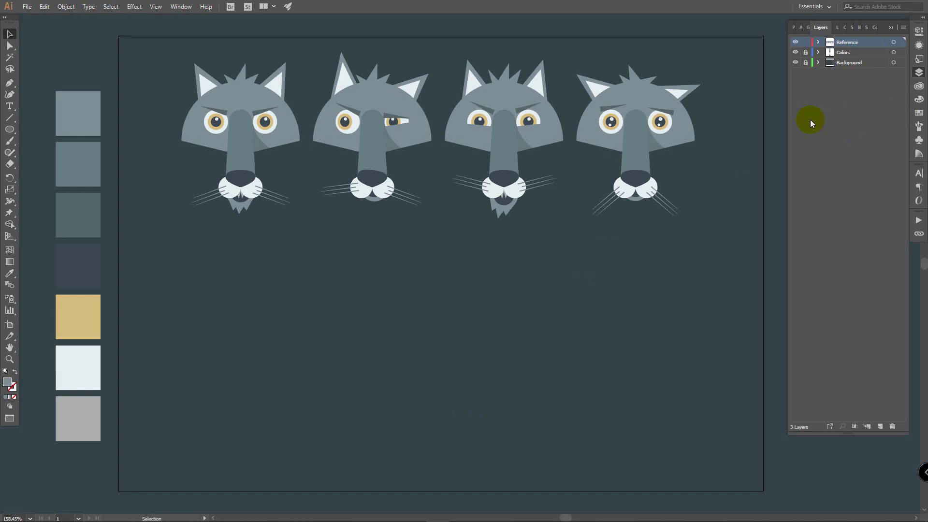
pyautogui.click(881, 427)
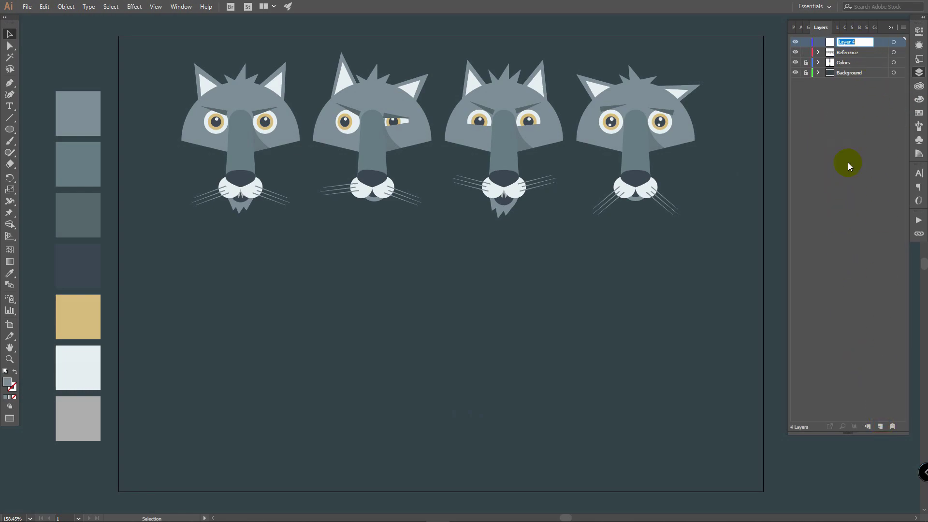
pyautogui.write('wolf 1')
pyautogui.press('Return')
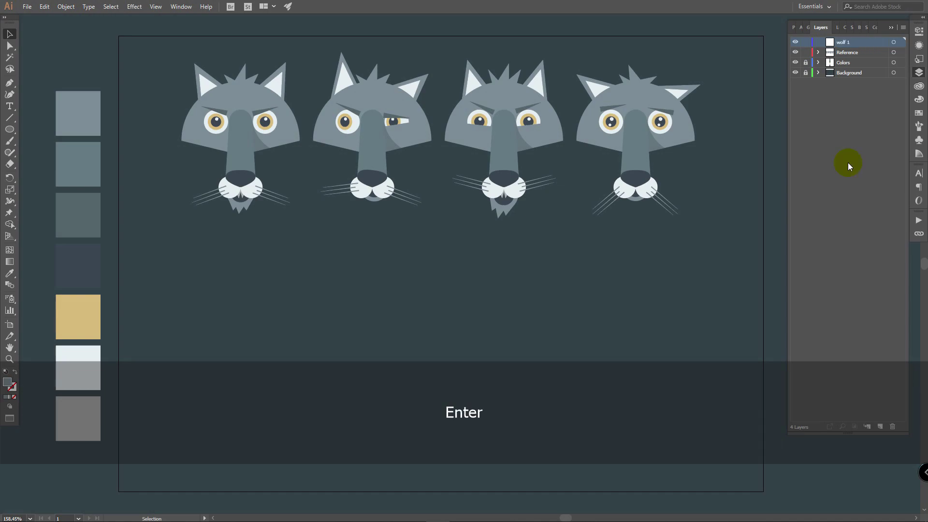
# Move the first reference wolf head into the empty area below the second one and lock the Reference layer
pyautogui.click(240, 118)
pyautogui.moveTo(240, 118); pyautogui.dragTo(372, 292)
pyautogui.click(857, 45)
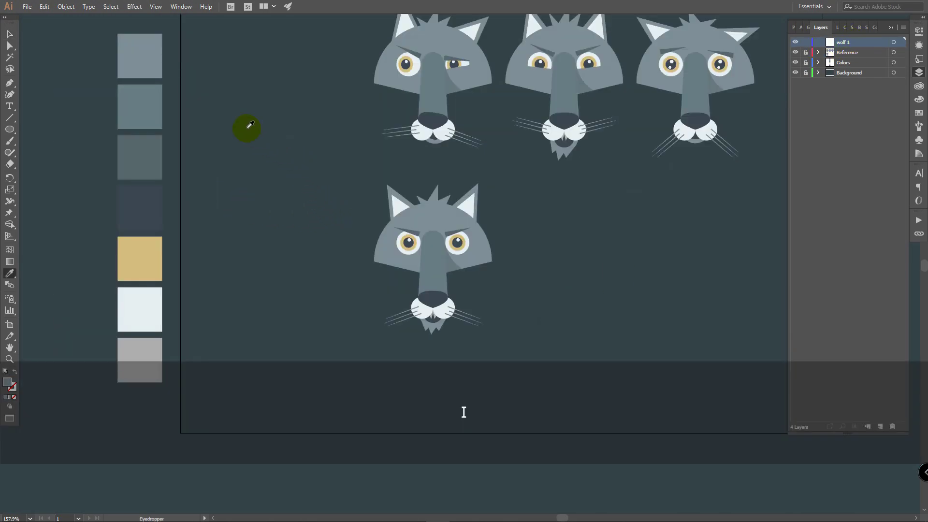
# Sample the first grey-blue swatch and draw a circle beside the relocated reference head as the wolf's head base
pyautogui.click(146, 52)
pyautogui.press('l')
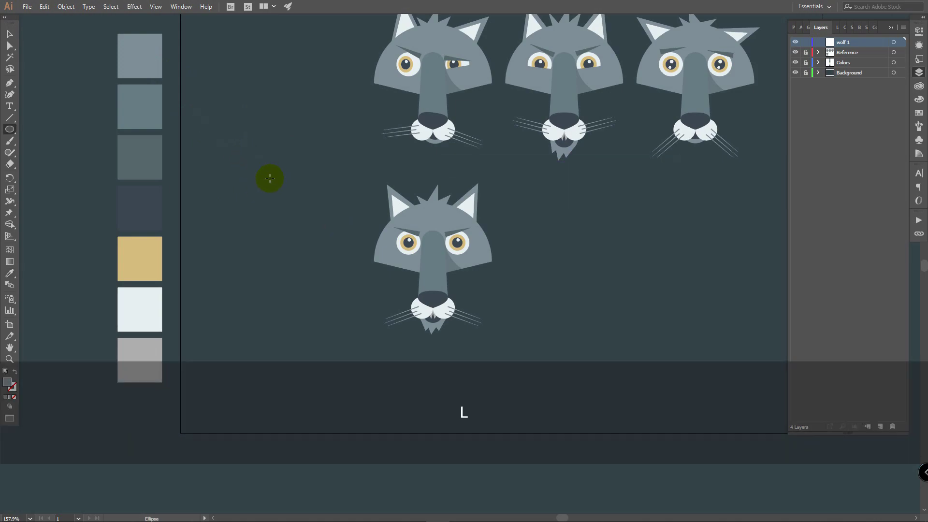
pyautogui.moveTo(257, 204); pyautogui.dragTo(332, 270)
pyautogui.scroll(3, 340, 303)
pyautogui.moveTo(340, 303); pyautogui.dragTo(392, 294)
# Cover the circle's lower half with a rectangle and remove the overlapping and outer areas with Shape Builder, leaving a semicircle
pyautogui.press('m')
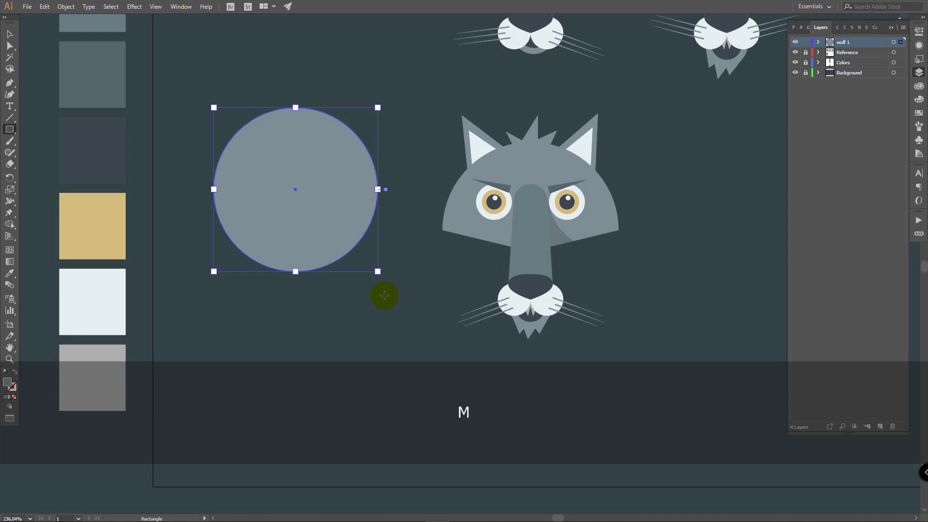
pyautogui.moveTo(172, 315); pyautogui.dragTo(410, 189)
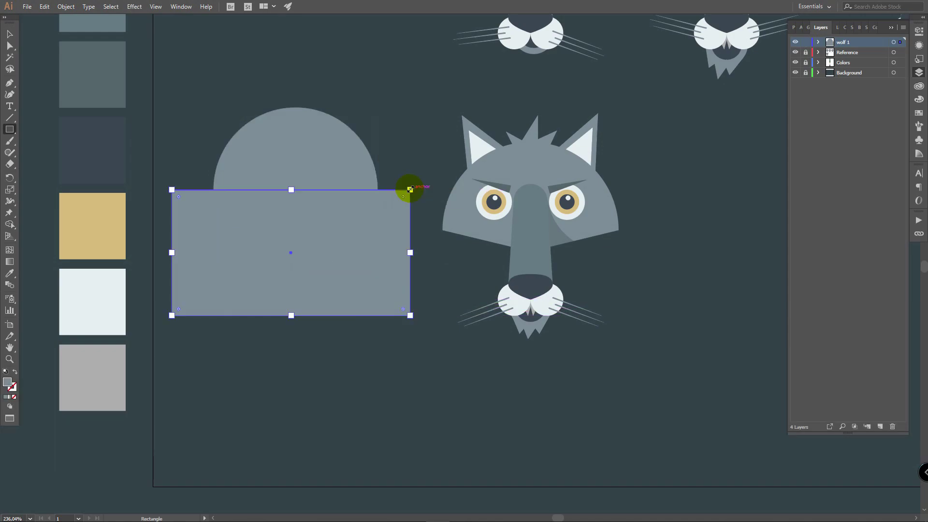
pyautogui.press('v')
pyautogui.hotkey('ctrl', 'a')
pyautogui.hotkey('shift', 'm')
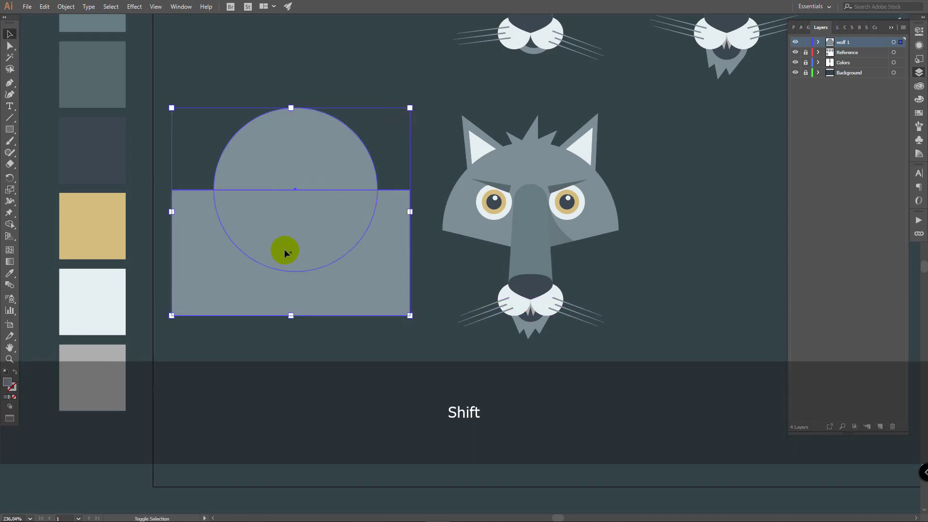
pyautogui.press('alt')
pyautogui.moveTo(154, 242); pyautogui.dragTo(354, 241)
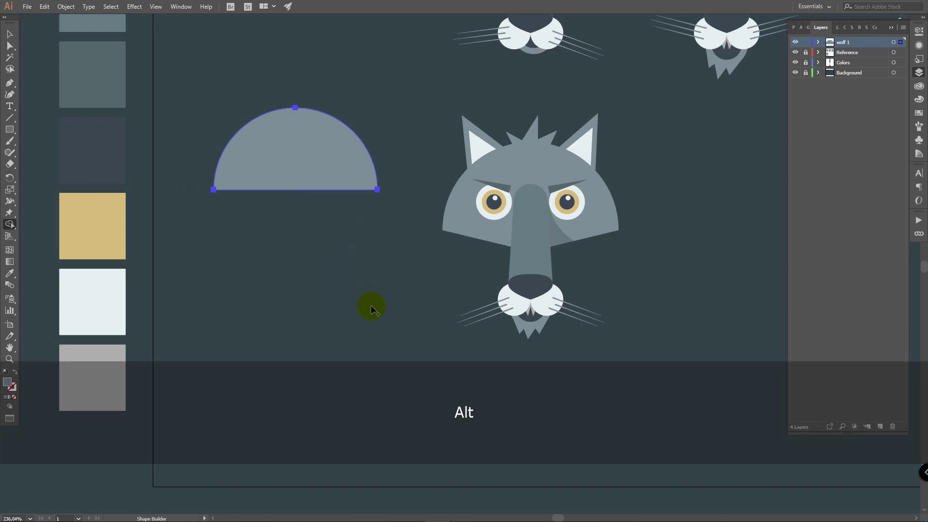
# Add an anchor point at the middle of the semicircle's flat edge and pull it down to form a pointed chin
pyautogui.press('p')
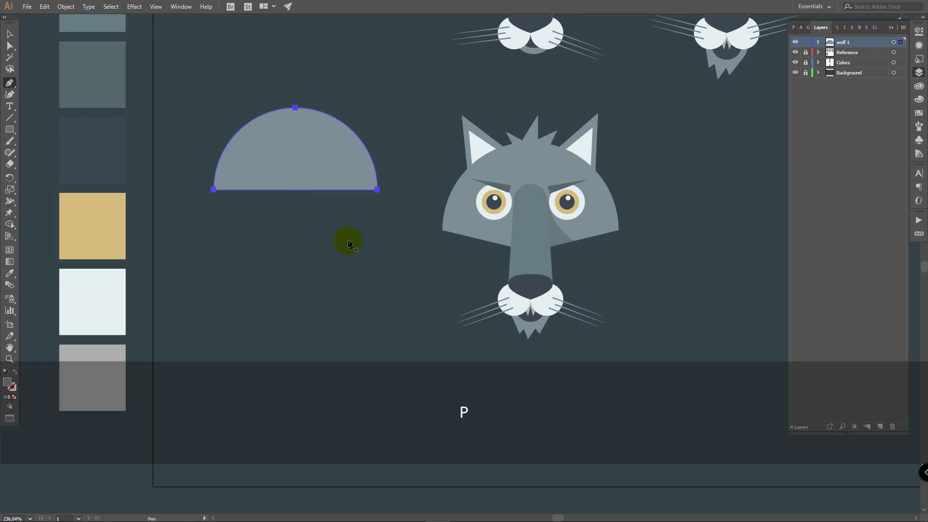
pyautogui.click(295, 190)
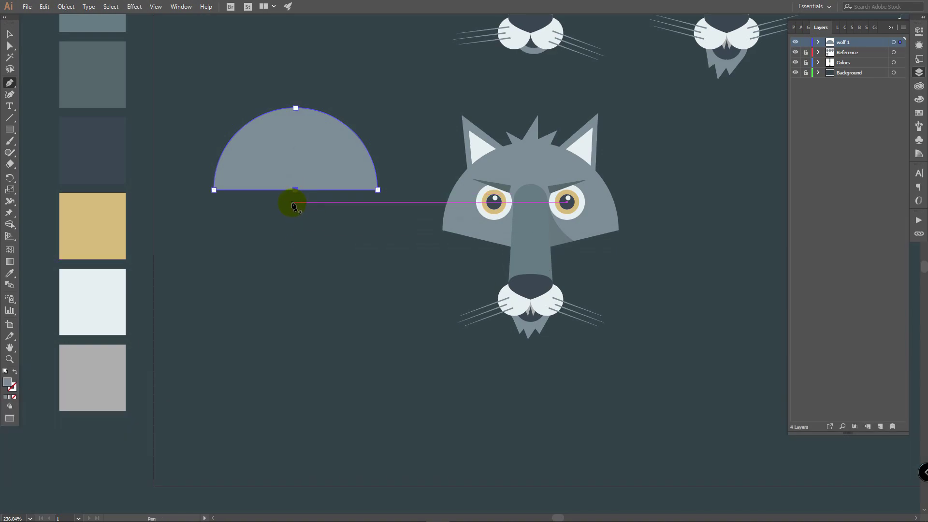
pyautogui.press('a')
pyautogui.moveTo(302, 195); pyautogui.dragTo(297, 220)
pyautogui.click(338, 242)
pyautogui.moveTo(269, 26); pyautogui.dragTo(286, 180)
# Sample the second grey-blue swatch and draw a small circle above the head shape for the top of the snout
pyautogui.press('i')
pyautogui.click(109, 148)
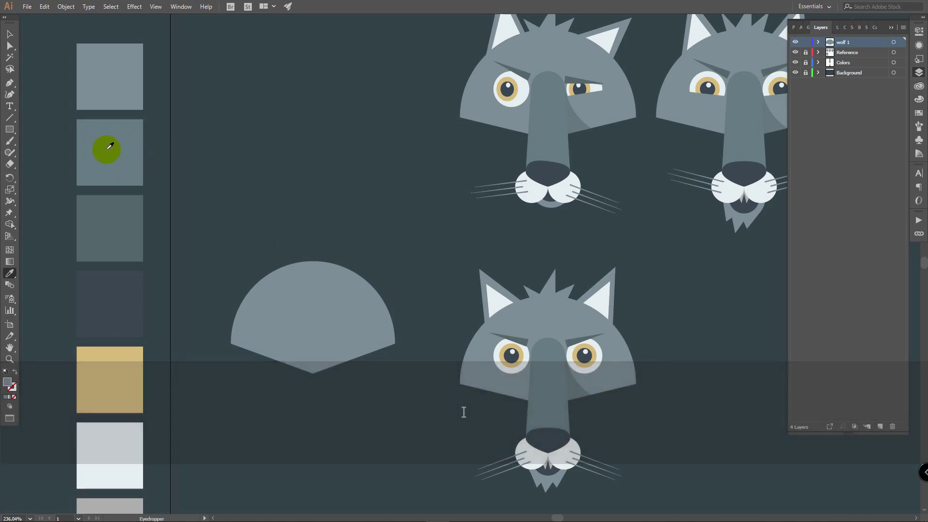
pyautogui.press('l')
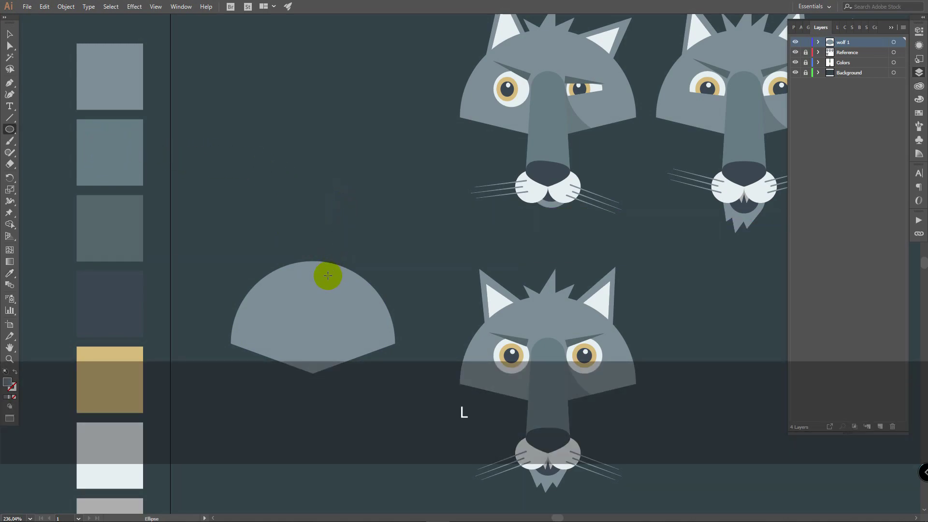
pyautogui.moveTo(279, 127); pyautogui.dragTo(330, 157)
pyautogui.press('v')
pyautogui.click(381, 207)
# Draw the left half of the snout with the Pen tool, tapering from the circle's left edge down to a wider base
pyautogui.press('p')
pyautogui.scroll(2, 280, 152)
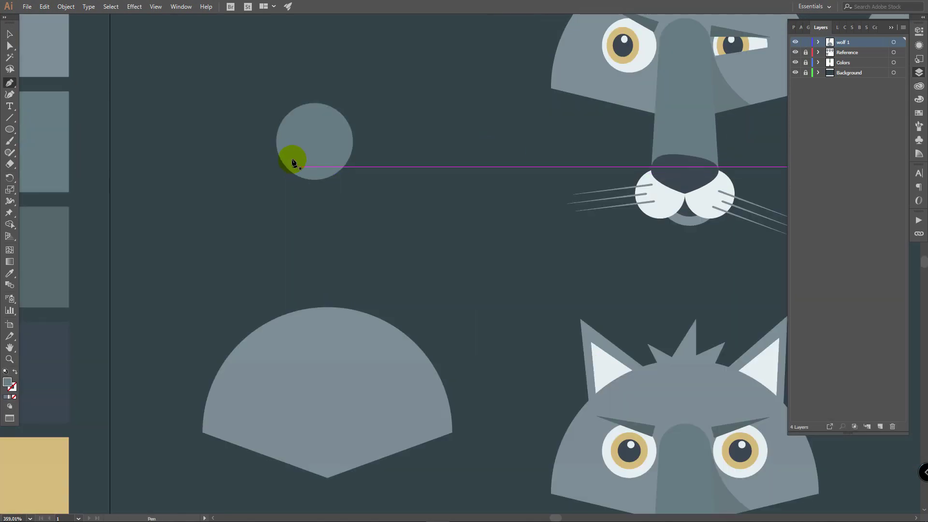
pyautogui.click(276, 142)
pyautogui.click(261, 264)
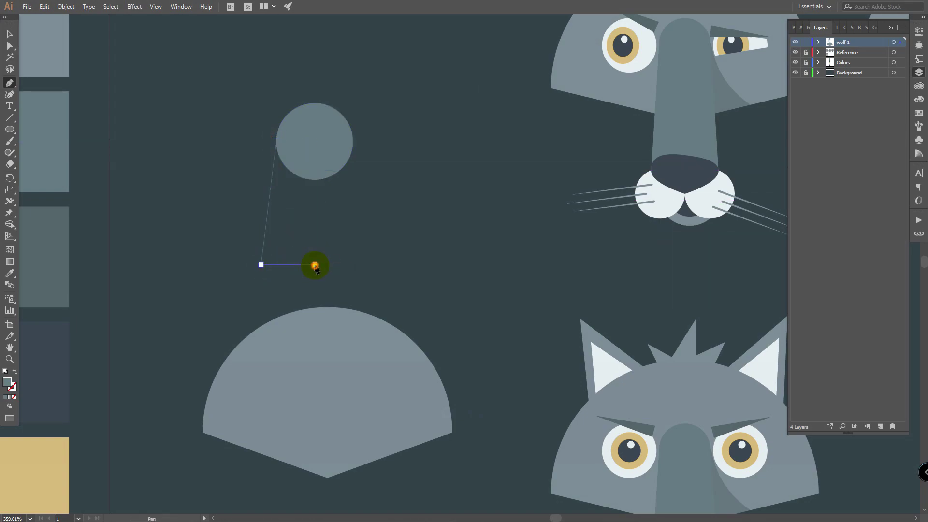
pyautogui.click(315, 265)
pyautogui.click(315, 141)
pyautogui.click(277, 143)
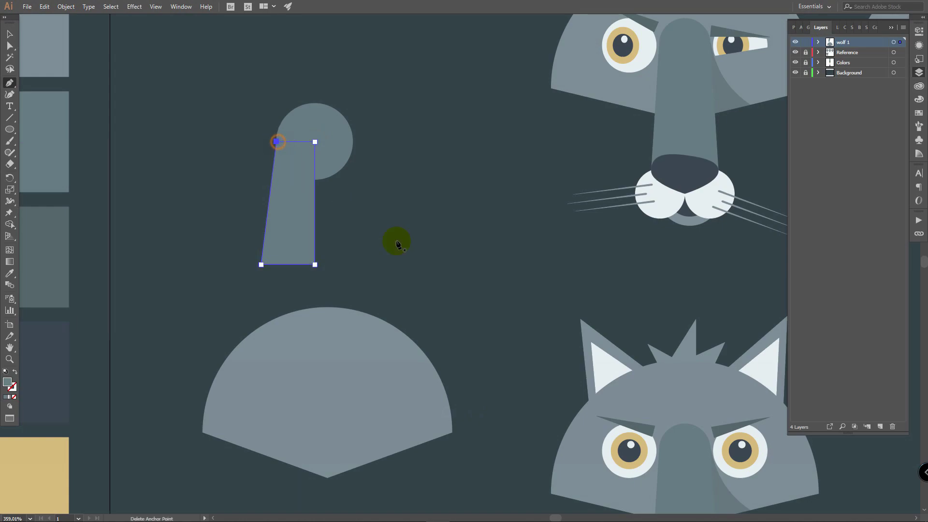
pyautogui.press('v')
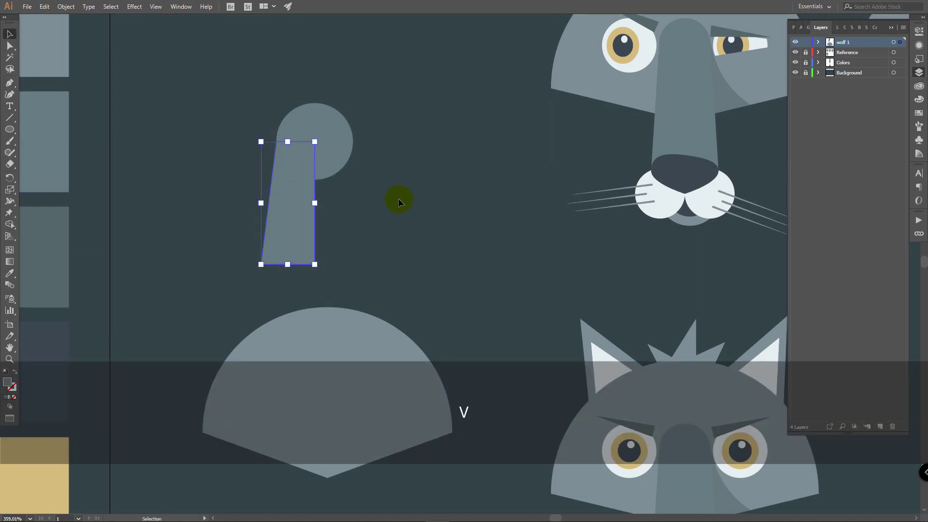
pyautogui.click(10, 178)
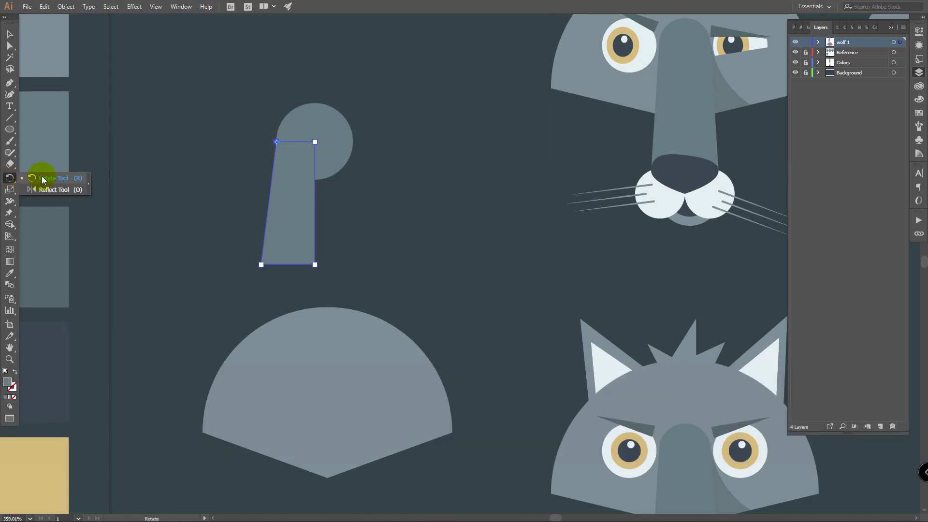
pyautogui.click(60, 189)
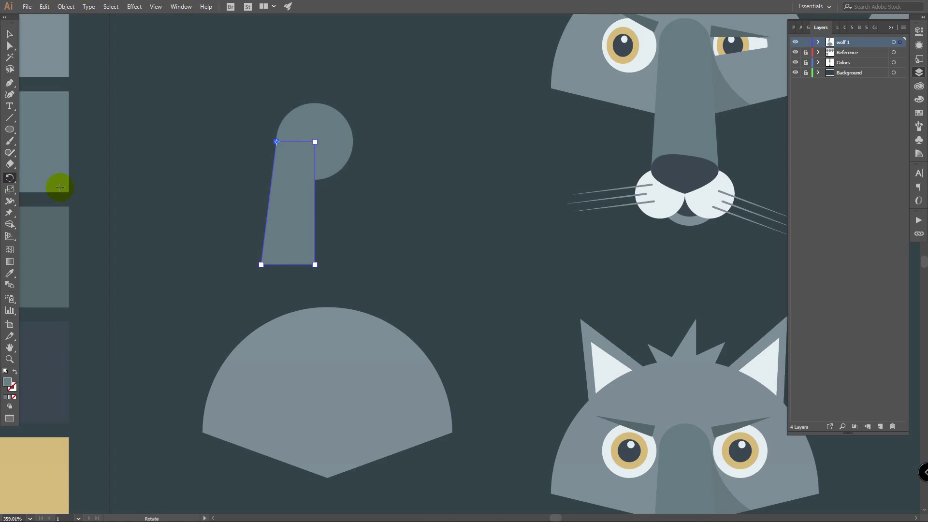
pyautogui.keyDown('alt'); pyautogui.click(315, 264); pyautogui.keyUp('alt')
pyautogui.moveTo(581, 128); pyautogui.dragTo(570, 114)
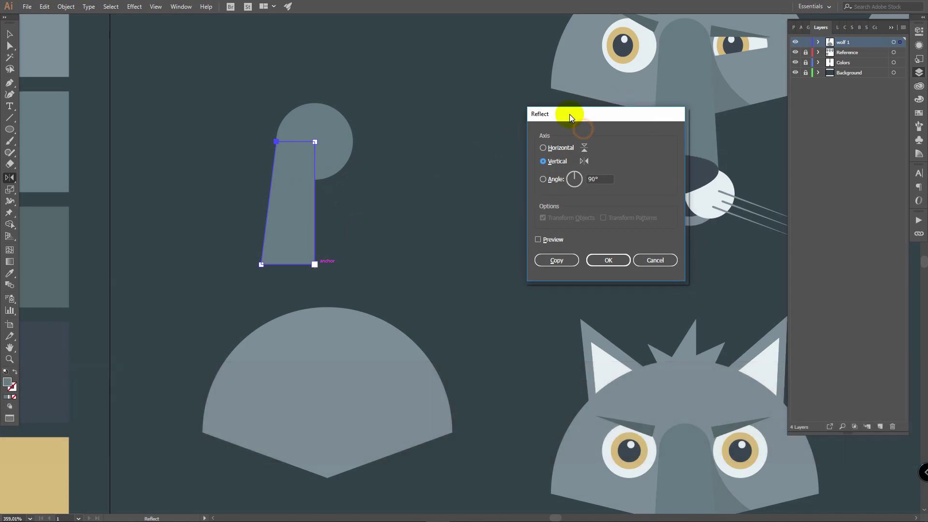
pyautogui.click(539, 240)
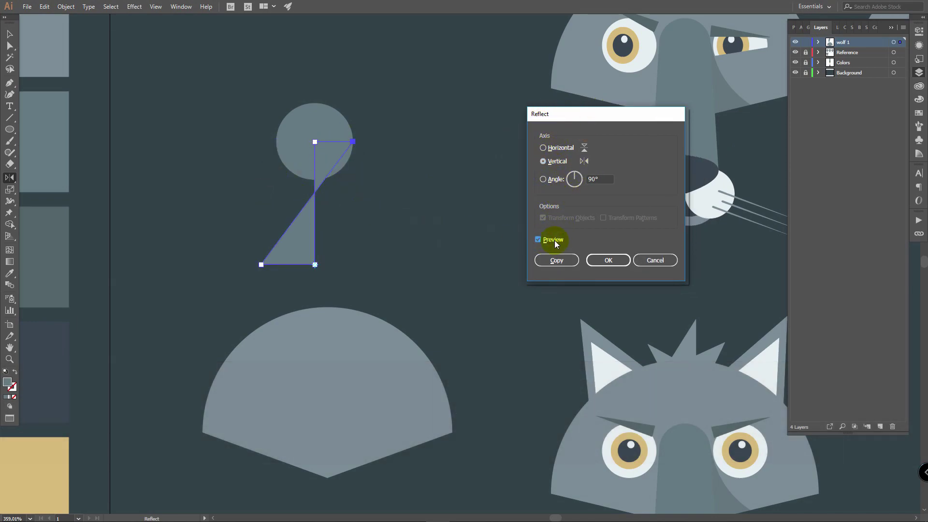
pyautogui.click(656, 260)
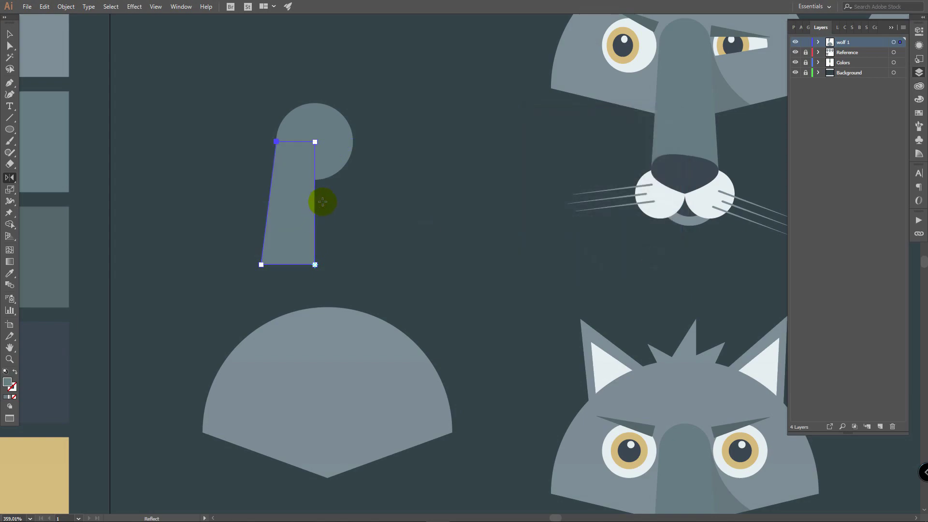
# Reflect a copy of the whole left snout half across the vertical axis through its inner lower corner
pyautogui.press('v')
pyautogui.click(351, 221)
pyautogui.click(285, 208)
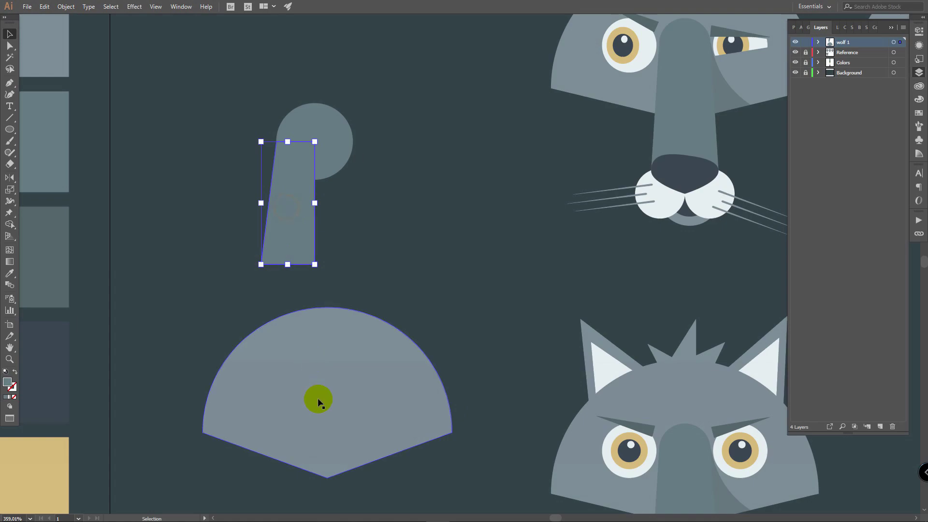
pyautogui.click(10, 177)
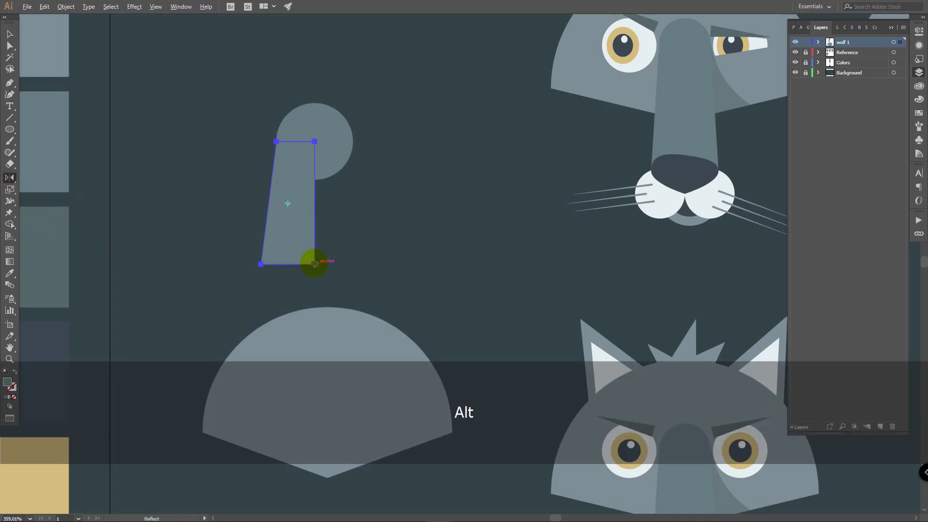
pyautogui.keyDown('alt'); pyautogui.click(315, 265); pyautogui.keyUp('alt')
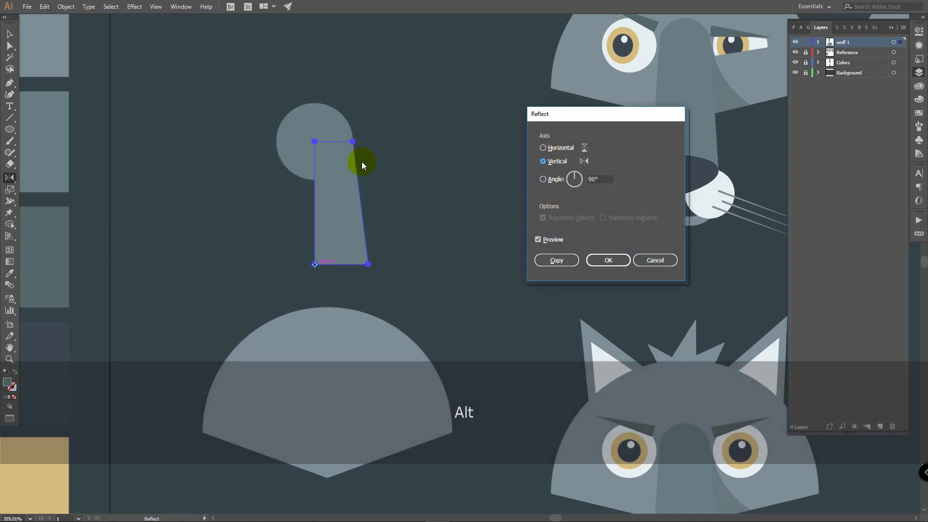
pyautogui.click(556, 260)
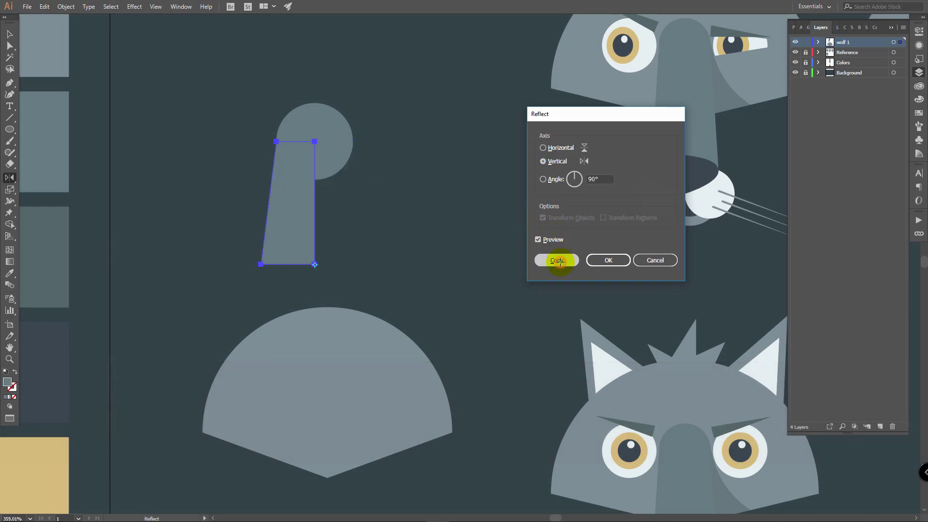
# Nudge the lower outer corner of the snout's left half inward to narrow the base on that side
pyautogui.press('v')
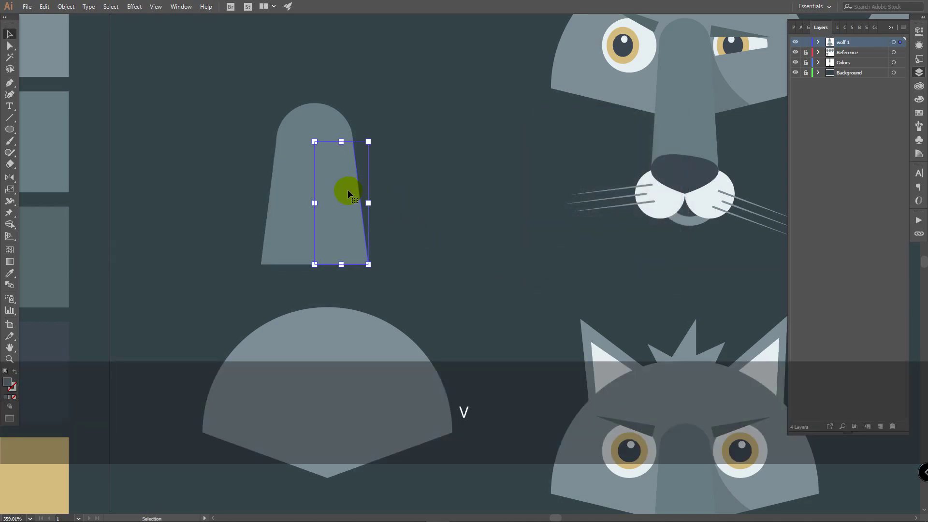
pyautogui.press('space')
pyautogui.moveTo(432, 268); pyautogui.dragTo(368, 96)
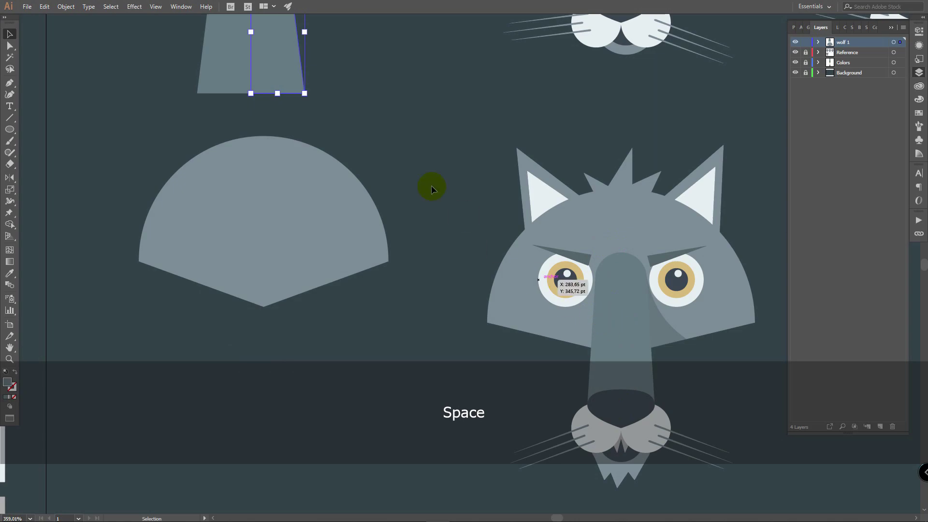
pyautogui.moveTo(379, 131); pyautogui.dragTo(407, 234)
pyautogui.moveTo(280, 198); pyautogui.dragTo(317, 205)
pyautogui.click(189, 184)
pyautogui.press('z')
pyautogui.press('a')
pyautogui.click(213, 231)
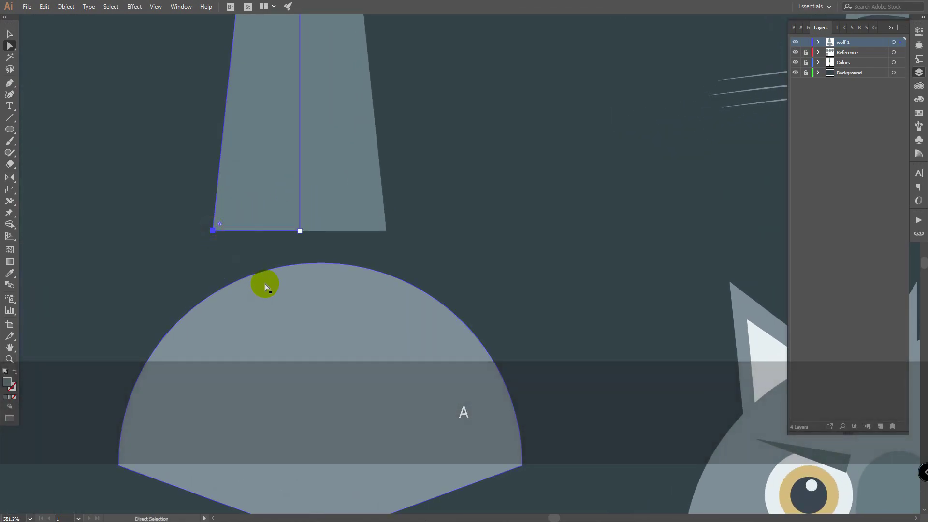
pyautogui.scroll(2, 444, 279)
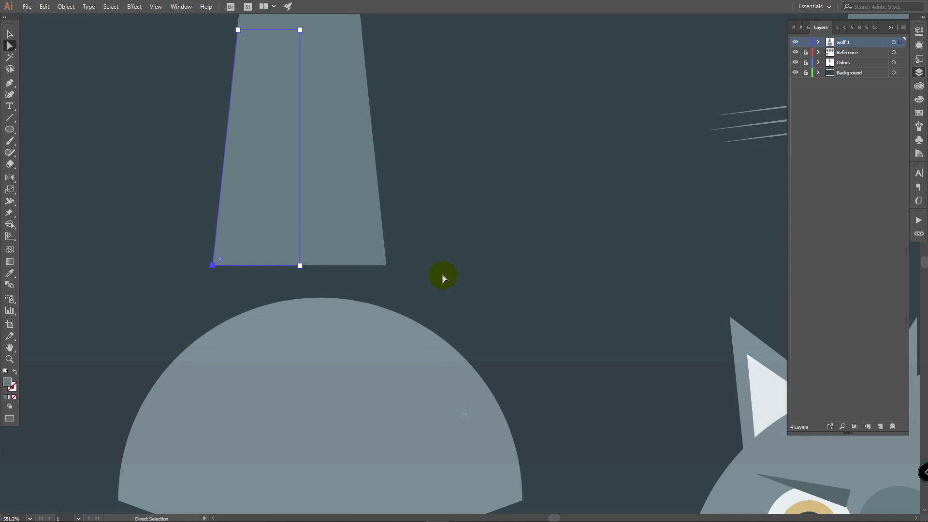
pyautogui.press('Right')
pyautogui.press('Right')
pyautogui.press('Right')
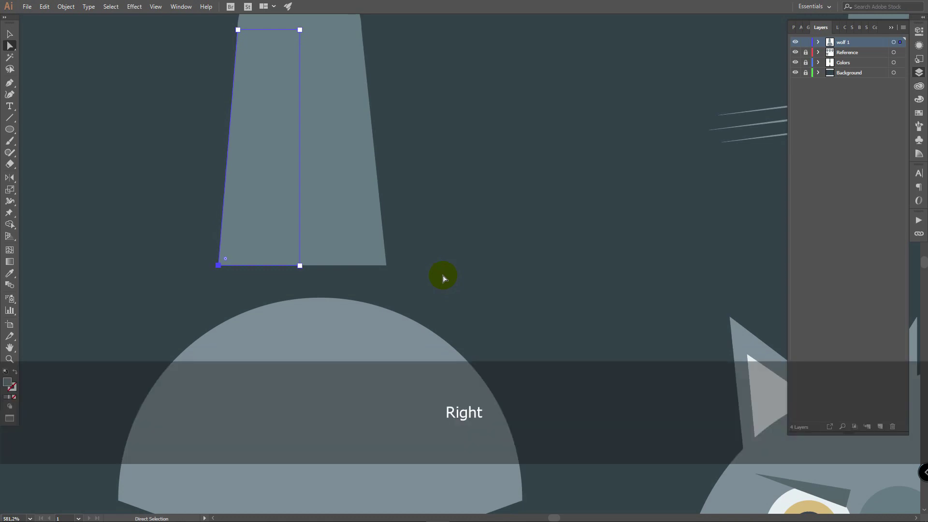
pyautogui.press('Right')
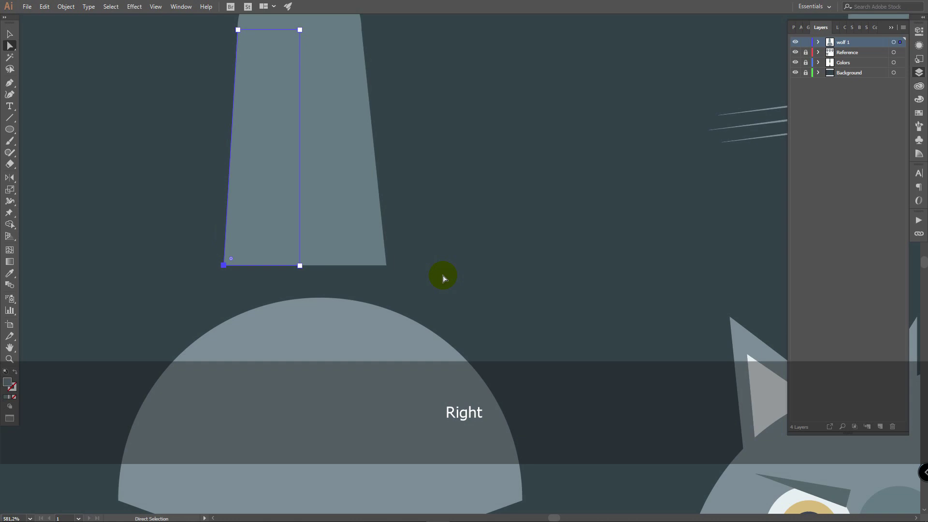
# Nudge the lower outer corner of the snout's right half inward by four increments to match the other side
pyautogui.click(387, 269)
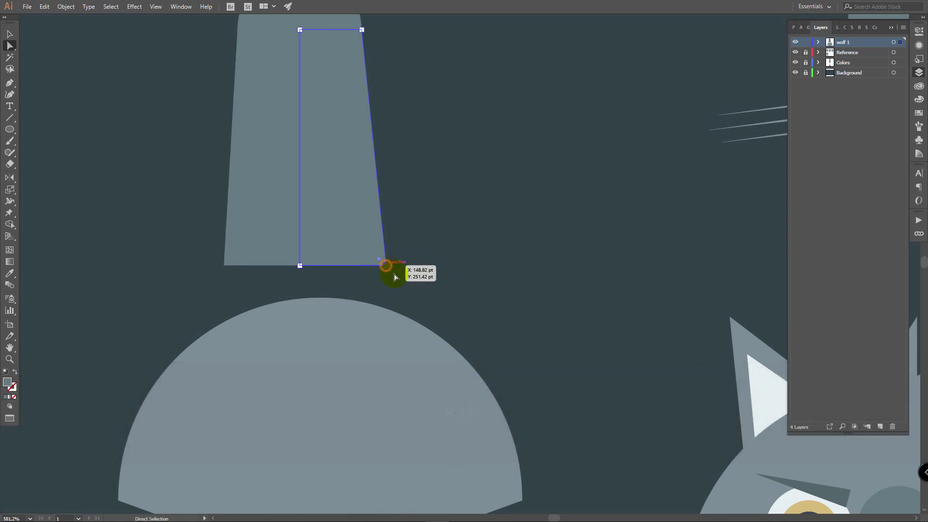
pyautogui.press('Left')
pyautogui.press('Left')
pyautogui.press('Left')
pyautogui.press('Left')
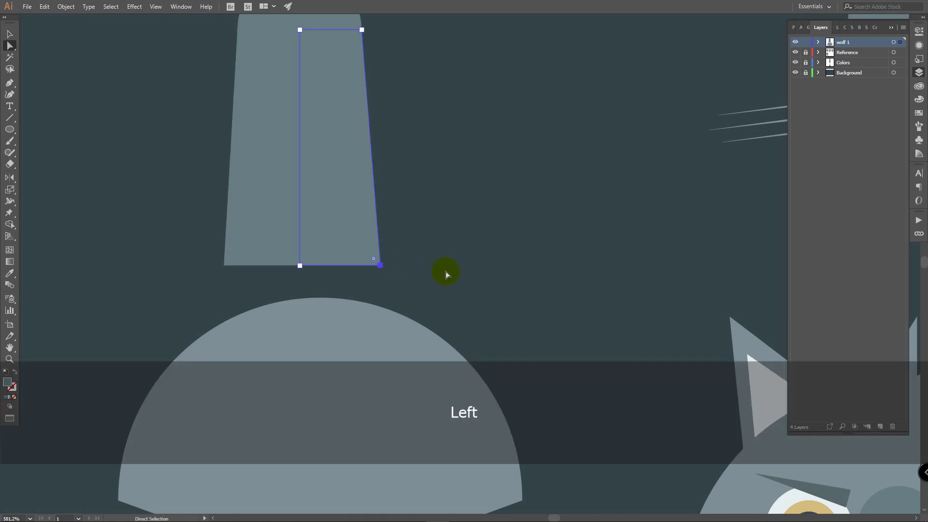
# Move the complete snout onto the head's vertical centre line and scale it down proportionally to about two thirds
pyautogui.scroll(-3, 445, 274)
pyautogui.press('v')
pyautogui.click(264, 137)
pyautogui.moveTo(193, 39); pyautogui.dragTo(312, 122)
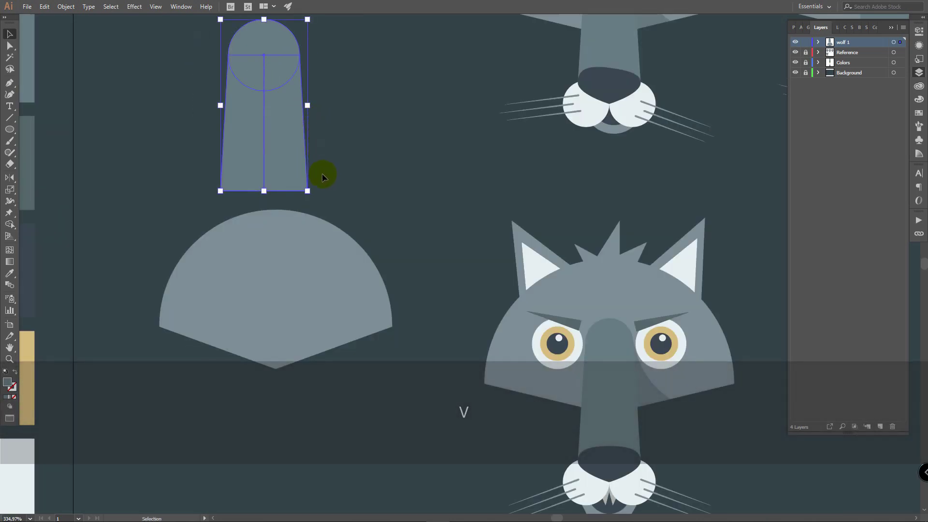
pyautogui.moveTo(284, 64); pyautogui.dragTo(292, 292)
pyautogui.moveTo(320, 437); pyautogui.dragTo(305, 421)
pyautogui.press('space')
pyautogui.moveTo(369, 373); pyautogui.dragTo(377, 230)
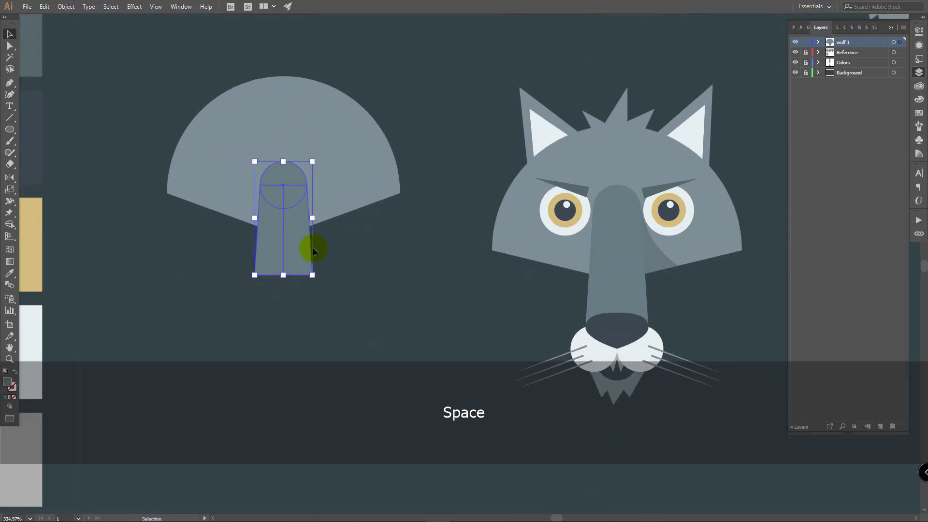
pyautogui.moveTo(292, 233); pyautogui.dragTo(291, 213)
# Lengthen the snout by moving the lower anchor points of both halves straight down
pyautogui.click(341, 302)
pyautogui.press('a')
pyautogui.moveTo(334, 252); pyautogui.dragTo(291, 313)
pyautogui.click(372, 281)
pyautogui.press('v')
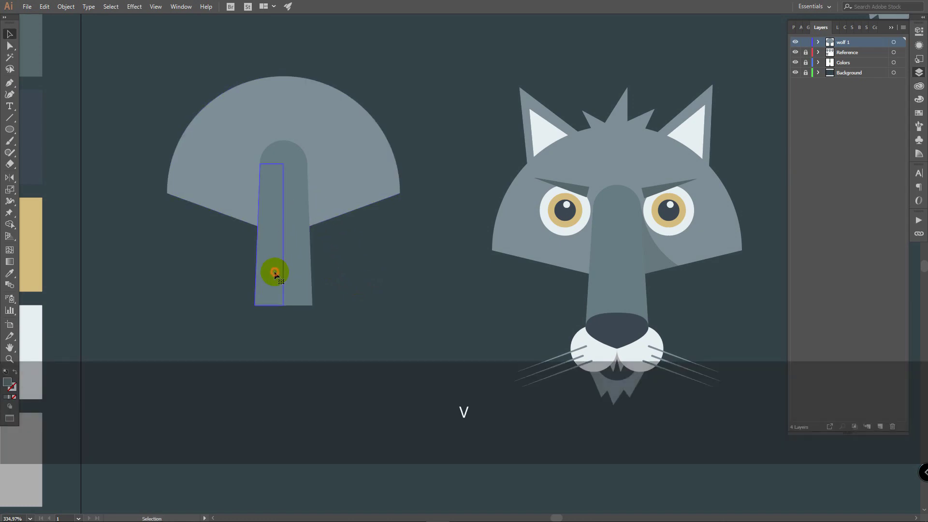
# Unite the snout's circle and its two tapered halves into a single shape
pyautogui.click(274, 275)
pyautogui.keyDown('shift'); pyautogui.click(292, 268); pyautogui.keyUp('shift')
pyautogui.keyDown('shift'); pyautogui.click(286, 149); pyautogui.keyUp('shift')
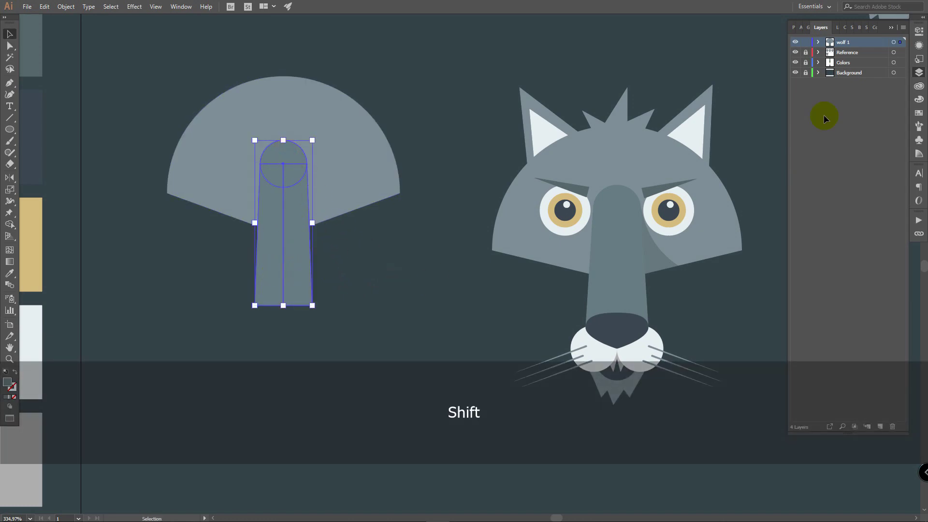
pyautogui.click(920, 31)
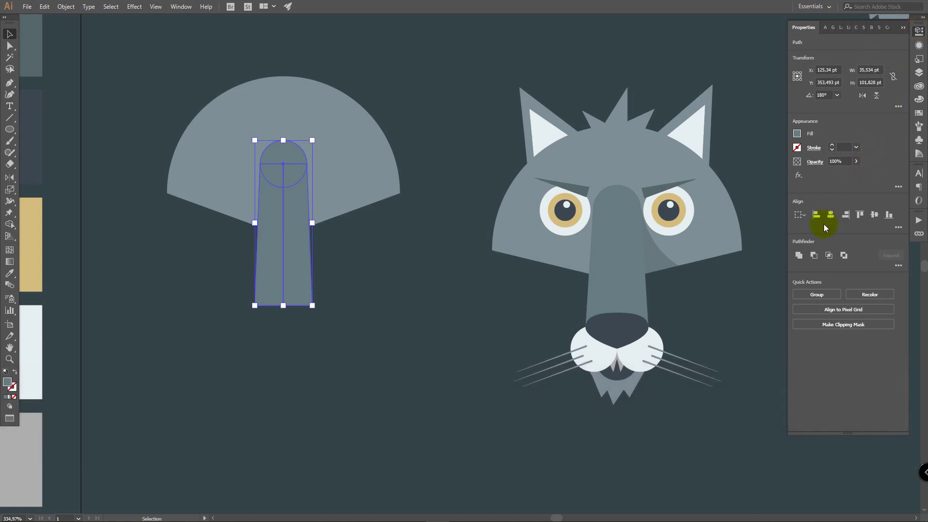
pyautogui.click(799, 255)
pyautogui.click(347, 271)
# Sample the dark slate swatch and draw a nose ellipse about 35 × 10 pt across the snout's base
pyautogui.press('space')
pyautogui.moveTo(437, 212); pyautogui.dragTo(566, 246)
pyautogui.press('i')
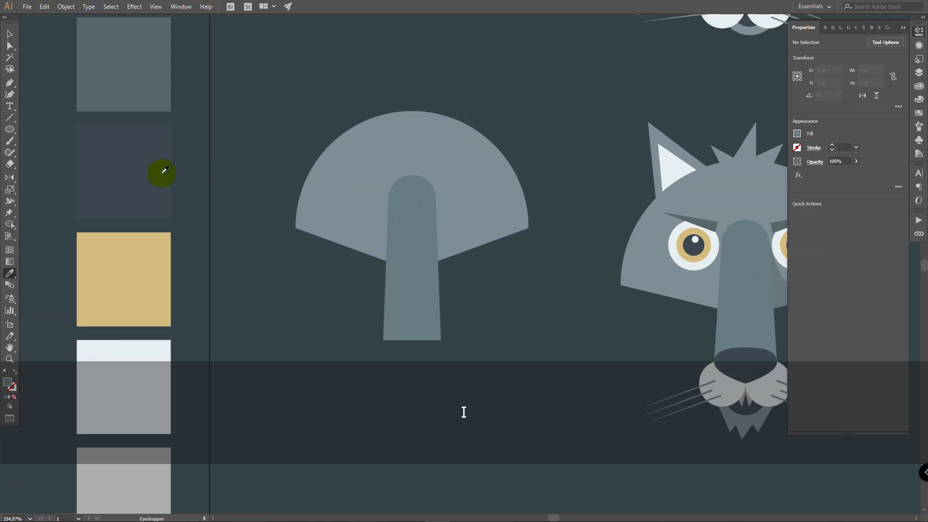
pyautogui.press('l')
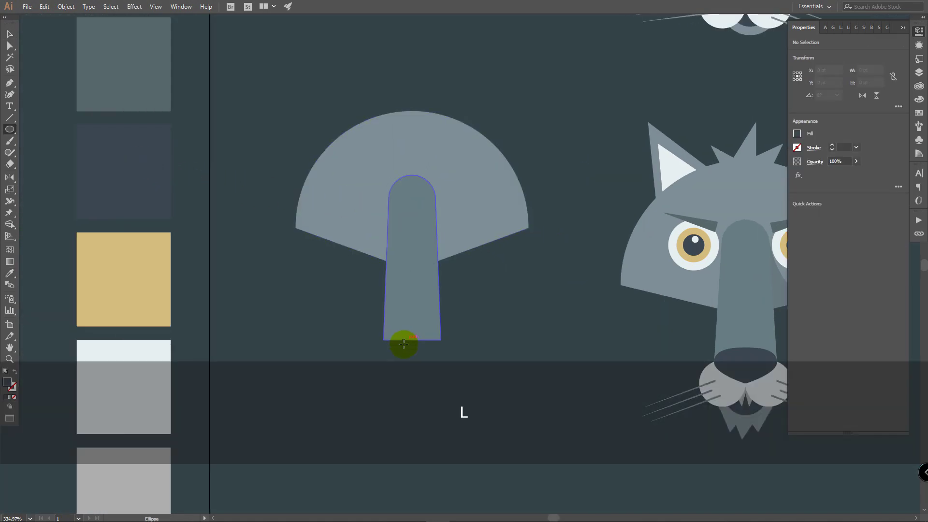
pyautogui.moveTo(306, 260); pyautogui.dragTo(364, 244)
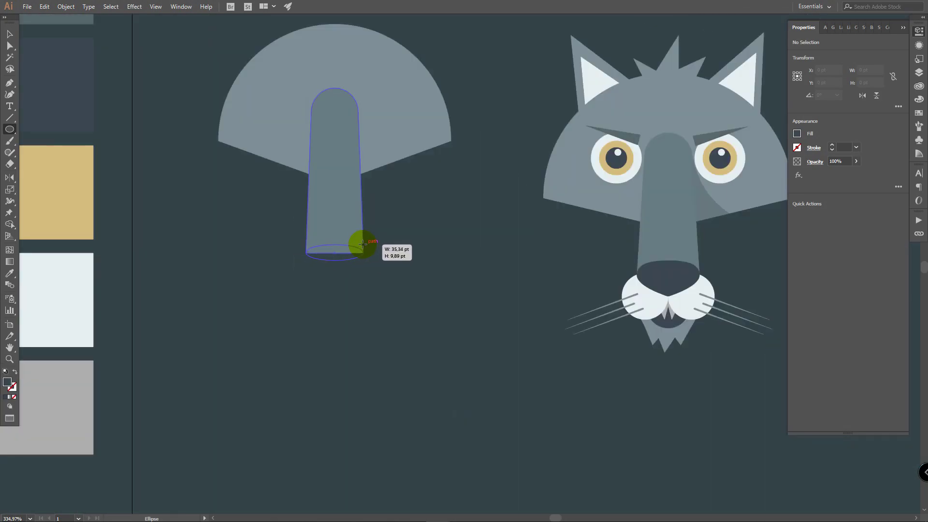
# Convert the nose ellipse's bottom anchor point to a corner
pyautogui.scroll(2, 290, 227)
pyautogui.press('a')
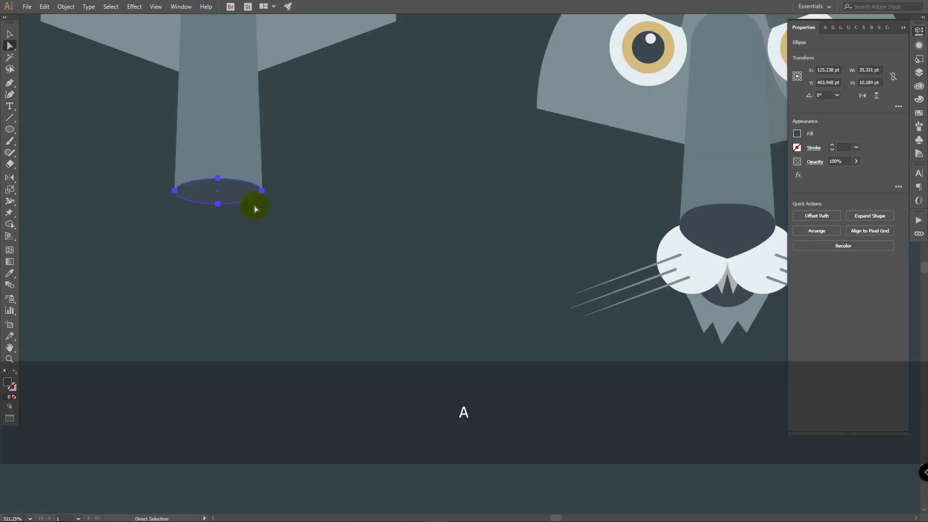
pyautogui.press('z')
pyautogui.moveTo(227, 210); pyautogui.dragTo(249, 205)
pyautogui.press('a')
pyautogui.click(223, 209)
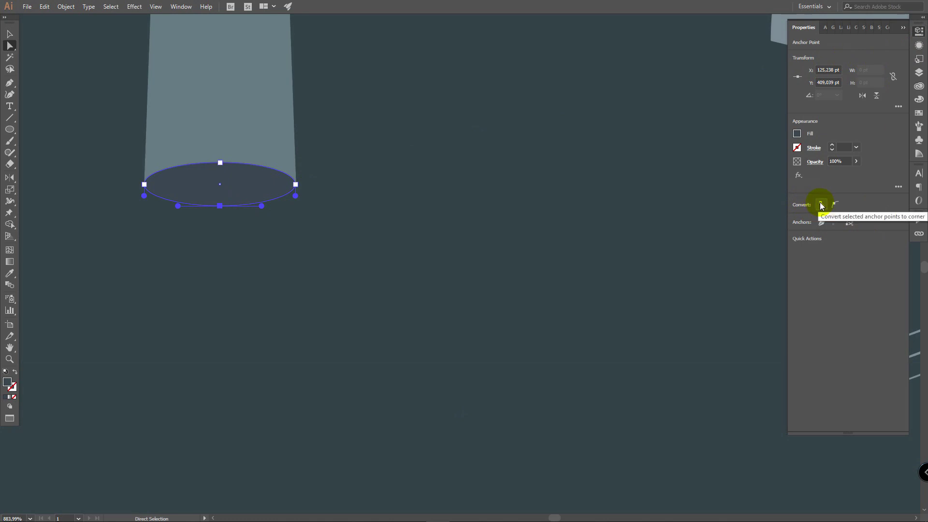
pyautogui.click(286, 198)
pyautogui.click(822, 204)
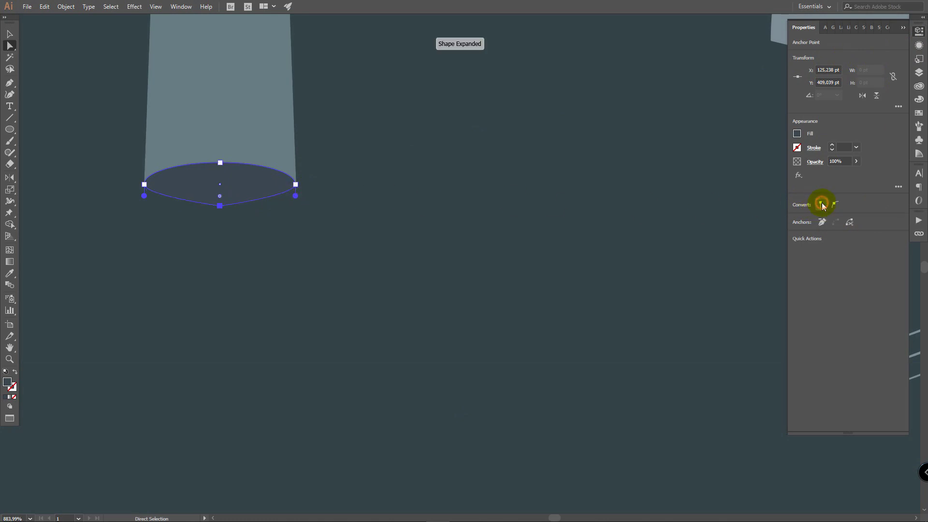
# Stretch the nose vertically by pulling its bottom corner down to about Y 414 pt and raising its top anchor
pyautogui.click(220, 207)
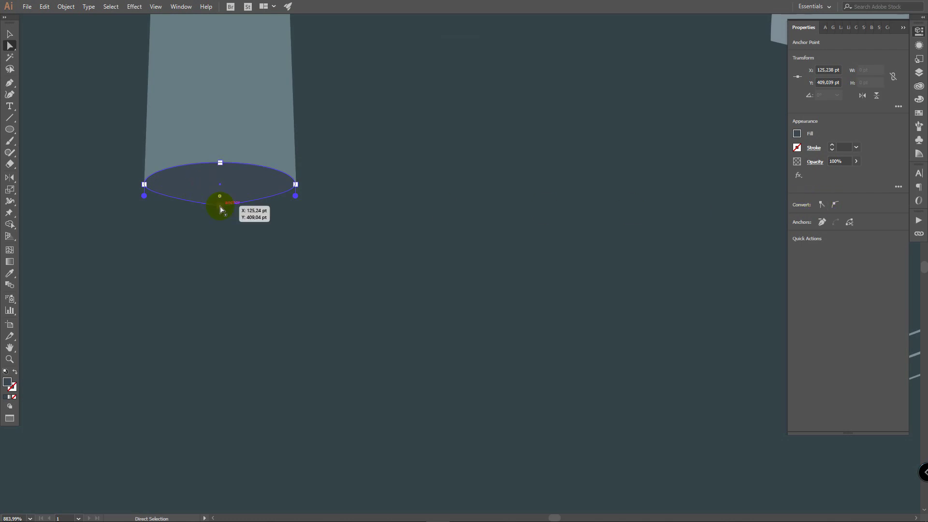
pyautogui.moveTo(220, 209); pyautogui.dragTo(219, 236)
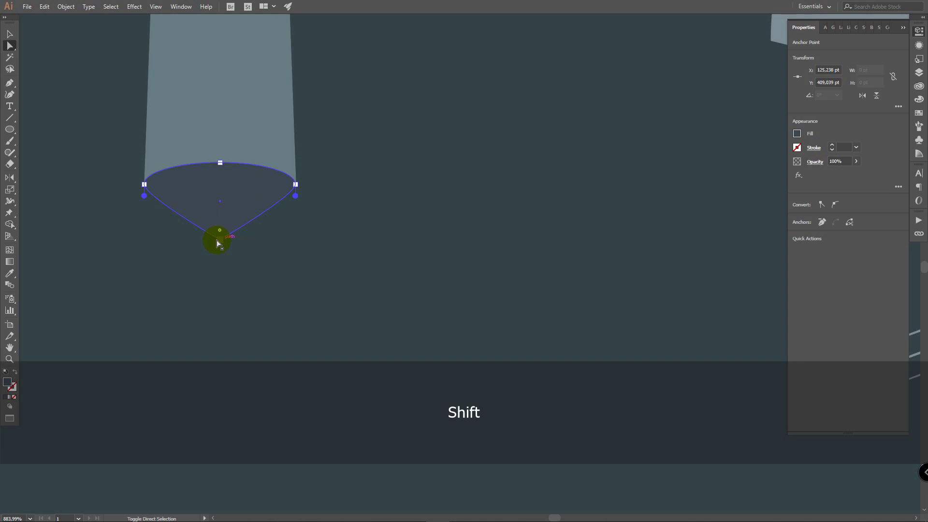
pyautogui.moveTo(220, 163); pyautogui.dragTo(220, 137)
pyautogui.moveTo(220, 240); pyautogui.dragTo(221, 228)
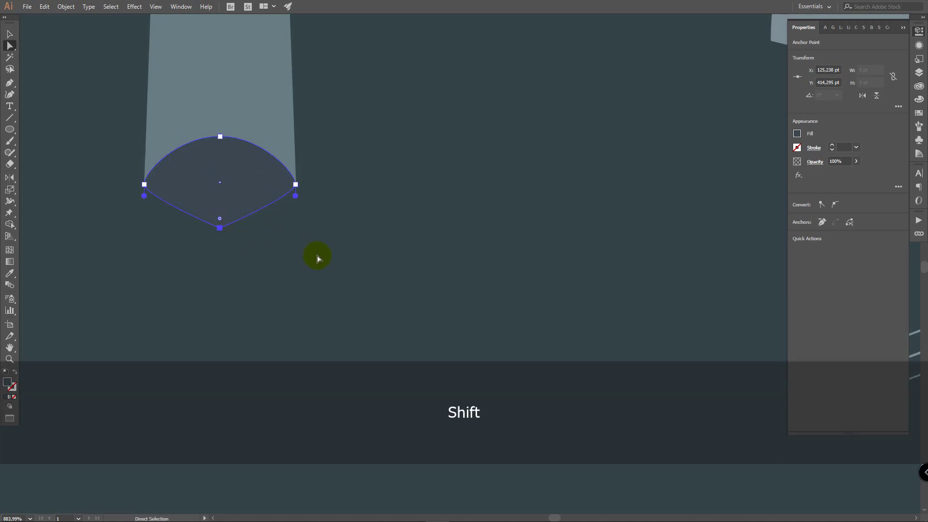
# Lower the nose's two side anchors slightly so they meet the snout's lower corners
pyautogui.press('v')
pyautogui.click(304, 185)
pyautogui.press('z')
pyautogui.moveTo(184, 193); pyautogui.dragTo(347, 181)
pyautogui.press('v')
pyautogui.click(481, 232)
pyautogui.click(593, 177)
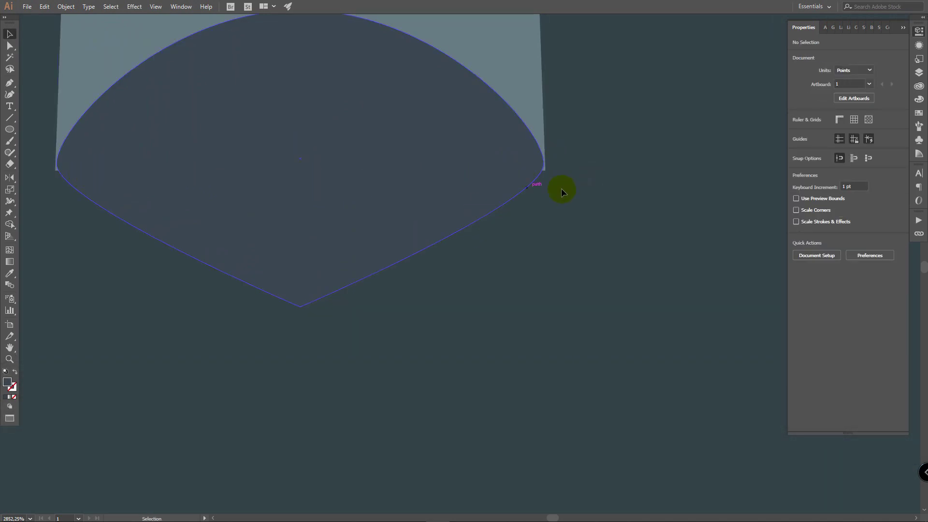
pyautogui.press('a')
pyautogui.moveTo(544, 167); pyautogui.dragTo(546, 171)
pyautogui.moveTo(56, 164); pyautogui.dragTo(56, 171)
pyautogui.click(96, 246)
# Extend the upper handle of the nose's right anchor straight up to give that side a fuller curve
pyautogui.press('z')
pyautogui.moveTo(648, 159); pyautogui.dragTo(844, 148)
pyautogui.moveTo(322, 185); pyautogui.dragTo(439, 170)
pyautogui.press('v')
pyautogui.press('z')
pyautogui.moveTo(491, 181); pyautogui.dragTo(264, 210)
pyautogui.keyDown('alt'); pyautogui.click(468, 159); pyautogui.keyUp('alt')
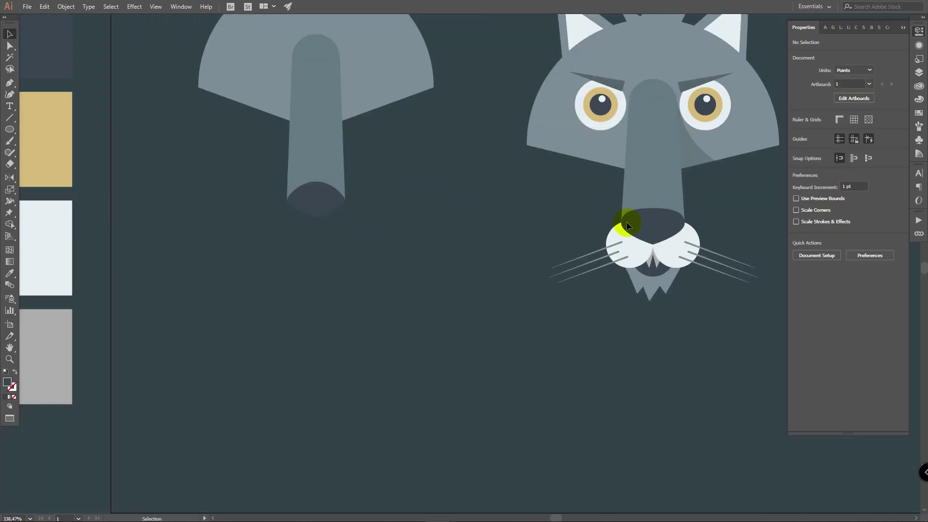
pyautogui.press('z')
pyautogui.press('v')
pyautogui.moveTo(373, 190); pyautogui.dragTo(349, 154)
pyautogui.click(174, 181)
pyautogui.press('a')
pyautogui.click(188, 179)
pyautogui.click(188, 180)
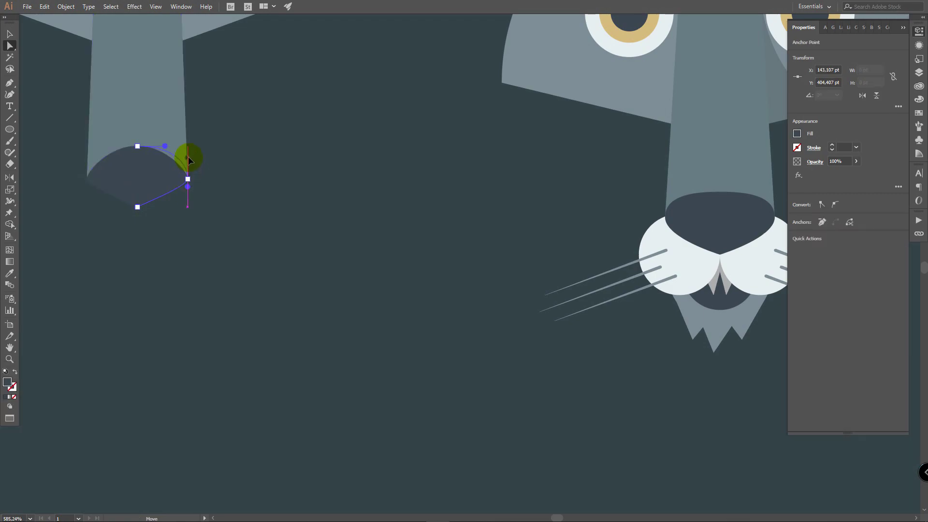
pyautogui.press('shift')
pyautogui.moveTo(189, 157); pyautogui.dragTo(189, 156)
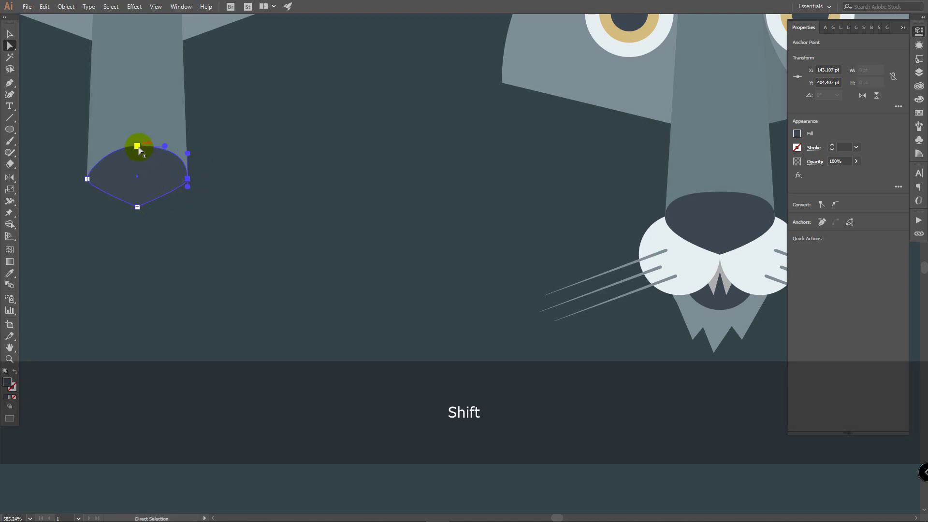
# Lower the nose's top anchor slightly to flatten the upper edge
pyautogui.press('z')
pyautogui.moveTo(139, 151); pyautogui.dragTo(213, 138)
pyautogui.press('a')
pyautogui.moveTo(152, 127); pyautogui.dragTo(153, 135)
pyautogui.press('shift')
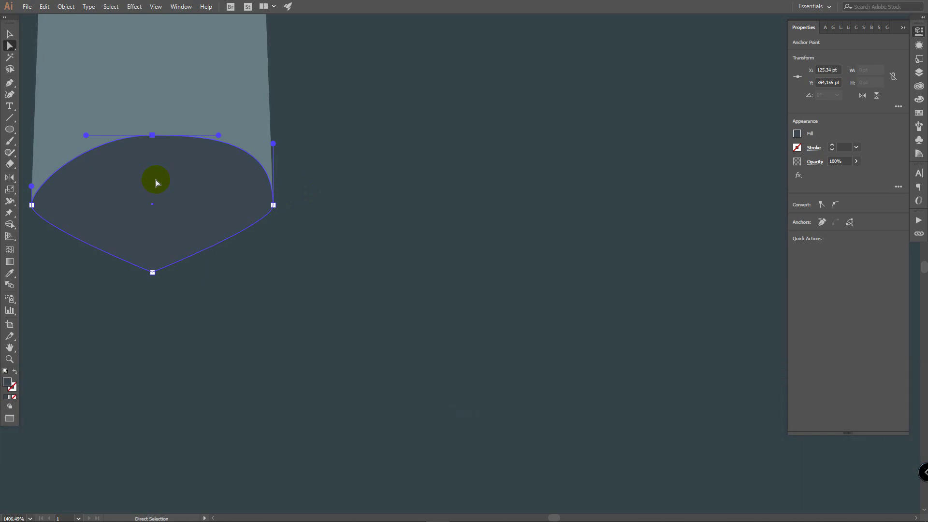
# Cut away the nose's left half with a rectangle ending at its centre line, using the Shape Builder
pyautogui.press('space')
pyautogui.moveTo(155, 182); pyautogui.dragTo(382, 195)
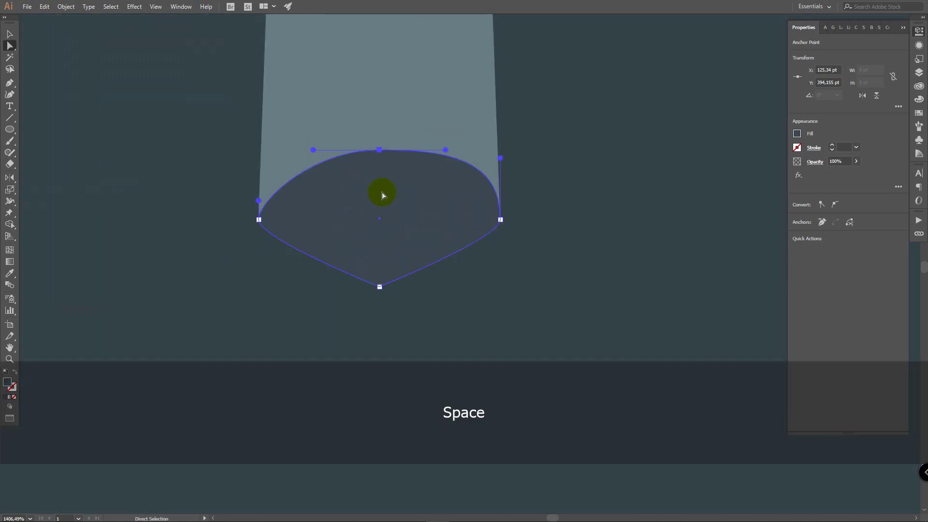
pyautogui.press('m')
pyautogui.moveTo(206, 67); pyautogui.dragTo(380, 308)
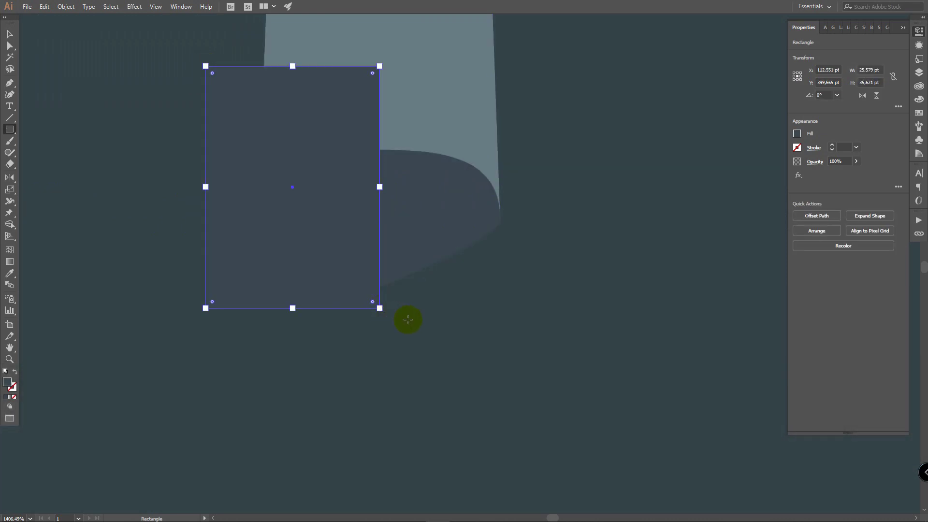
pyautogui.press('v')
pyautogui.keyDown('shift'); pyautogui.click(423, 195); pyautogui.keyUp('shift')
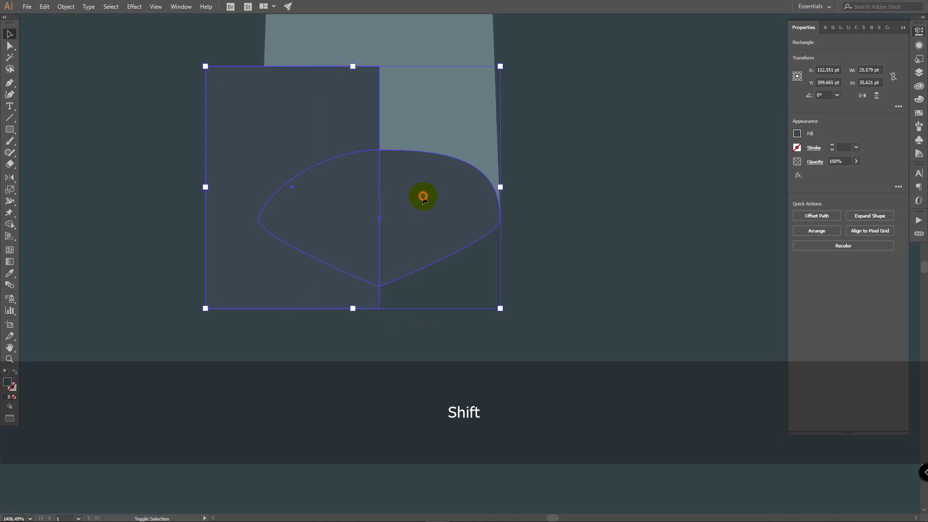
pyautogui.hotkey('shift', 'm')
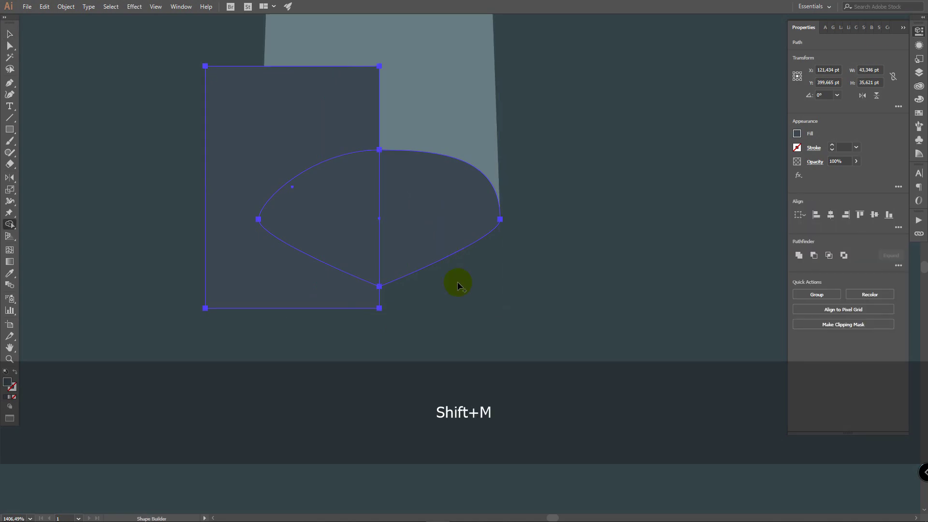
pyautogui.moveTo(327, 333); pyautogui.dragTo(373, 254)
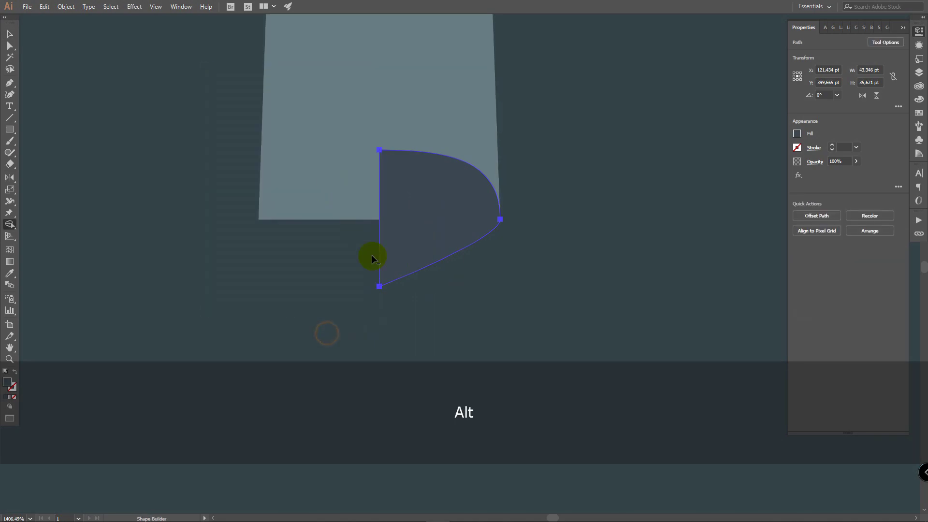
# Reflect a copy of the nose's right half across the vertical axis through its lower tip and unite both halves
pyautogui.press('v')
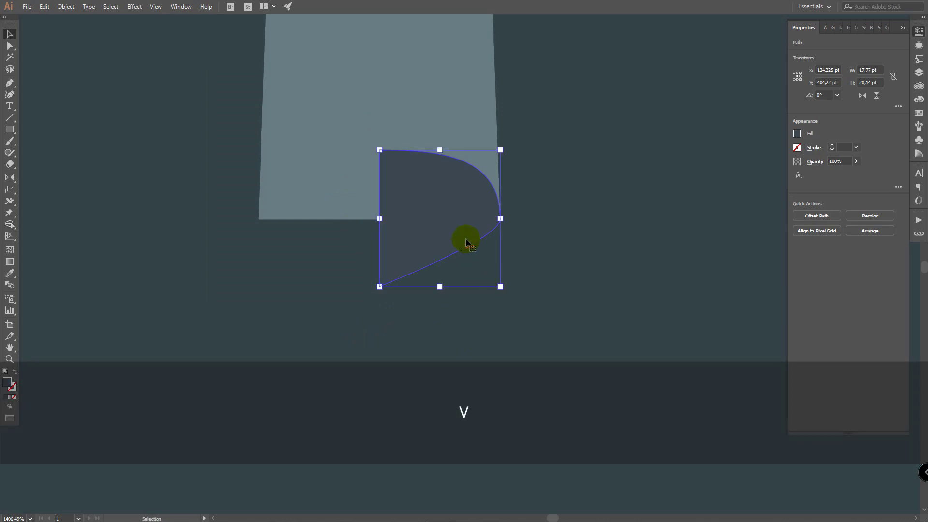
pyautogui.click(9, 178)
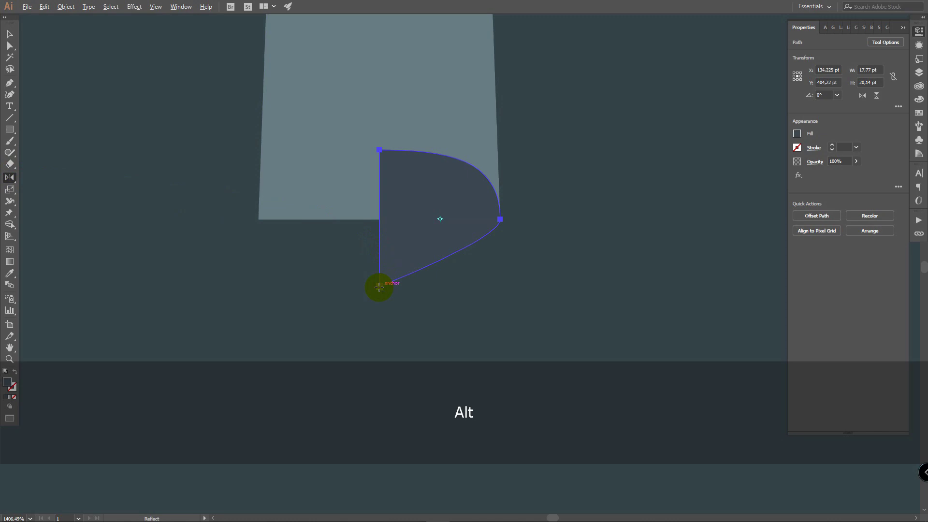
pyautogui.keyDown('alt'); pyautogui.click(379, 288); pyautogui.keyUp('alt')
pyautogui.click(562, 265)
pyautogui.press('v')
pyautogui.keyDown('shift'); pyautogui.click(461, 201); pyautogui.keyUp('shift')
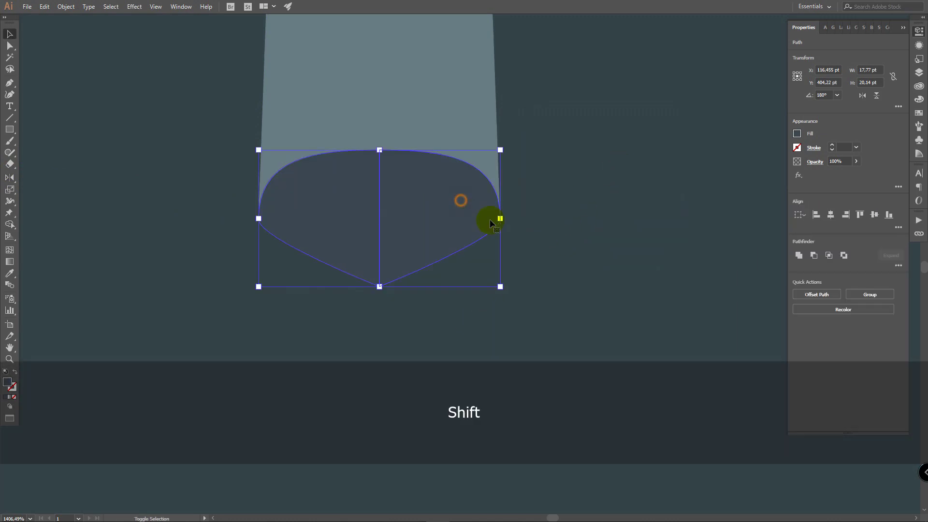
pyautogui.click(799, 255)
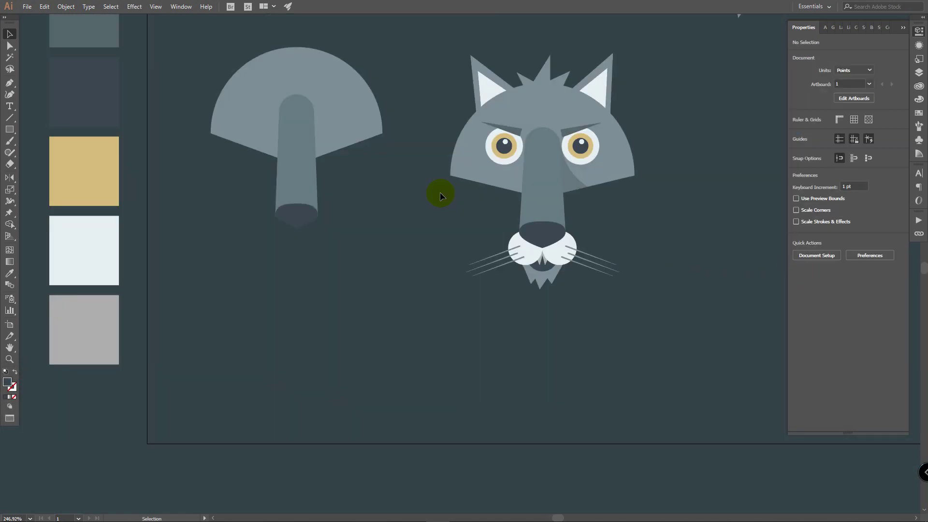
# Sample the off-white swatch and draw a circle about 33 pt wide over the nose's right side for the muzzle
pyautogui.press('i')
pyautogui.click(94, 251)
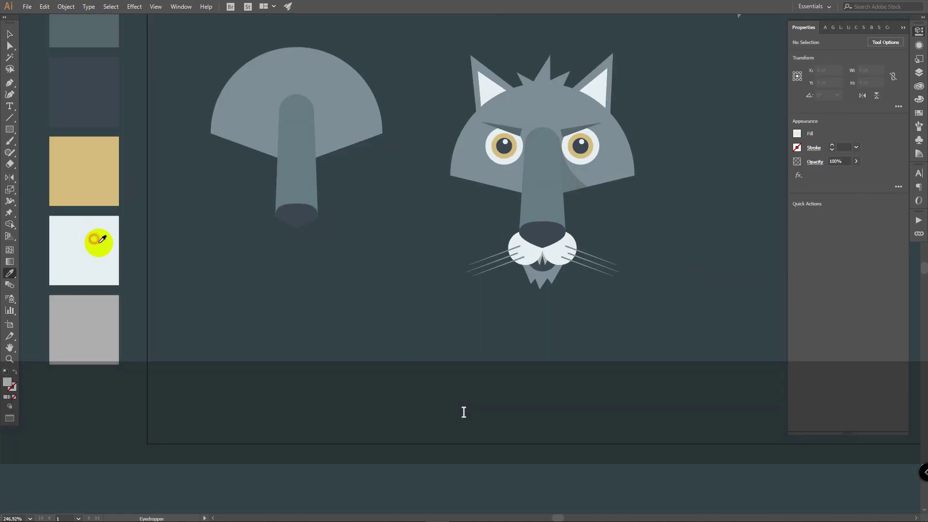
pyautogui.press('l')
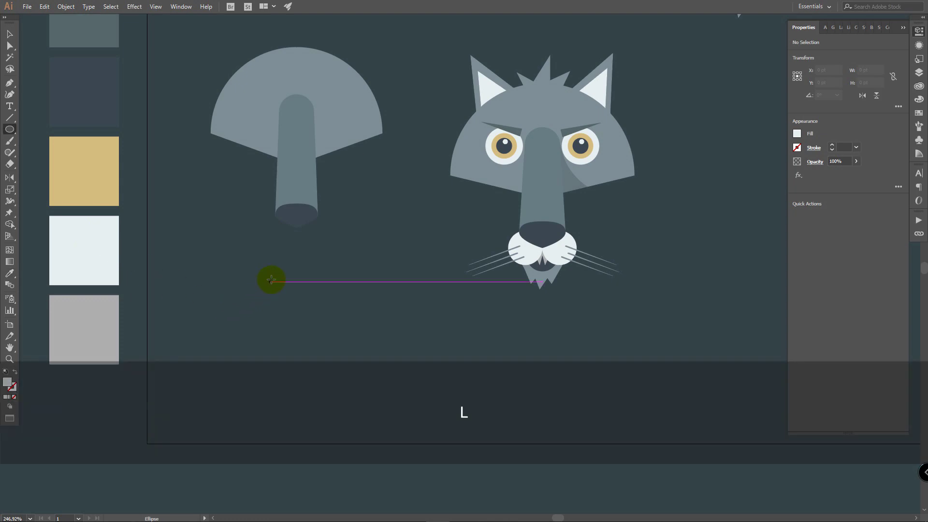
pyautogui.moveTo(297, 233); pyautogui.dragTo(335, 214)
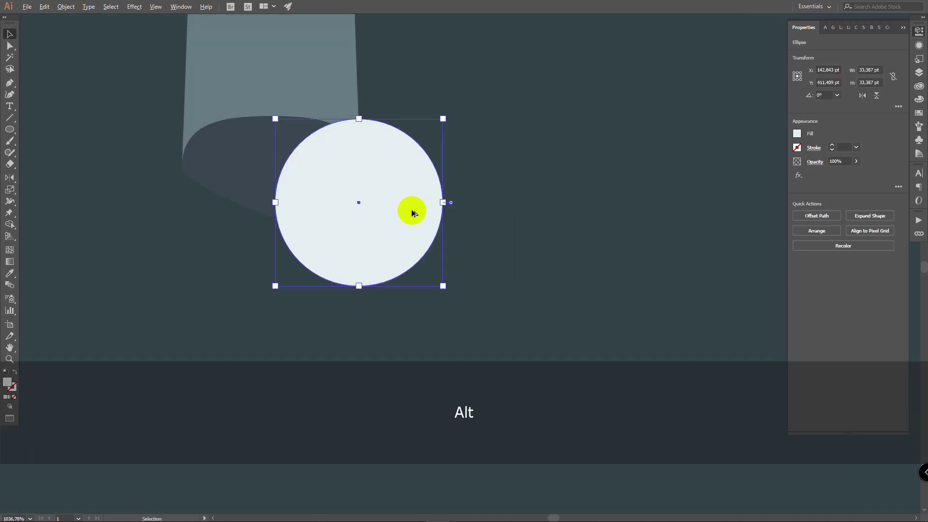
# Duplicate the muzzle circle edge to edge on the left, group the pair and centre it on the nose slightly higher
pyautogui.moveTo(413, 212); pyautogui.dragTo(245, 216)
pyautogui.keyDown('shift'); pyautogui.click(380, 213); pyautogui.keyUp('shift')
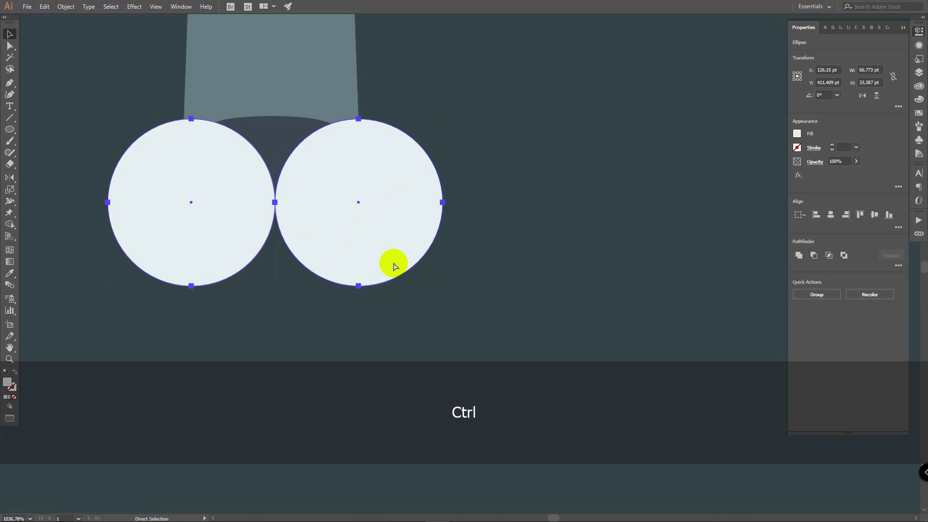
pyautogui.hotkey('ctrl', 'g')
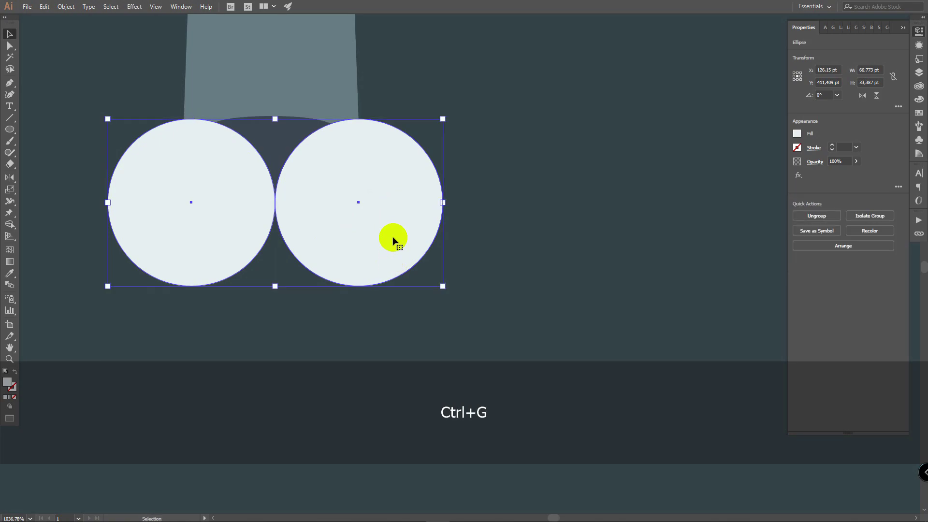
pyautogui.moveTo(400, 197); pyautogui.dragTo(395, 182)
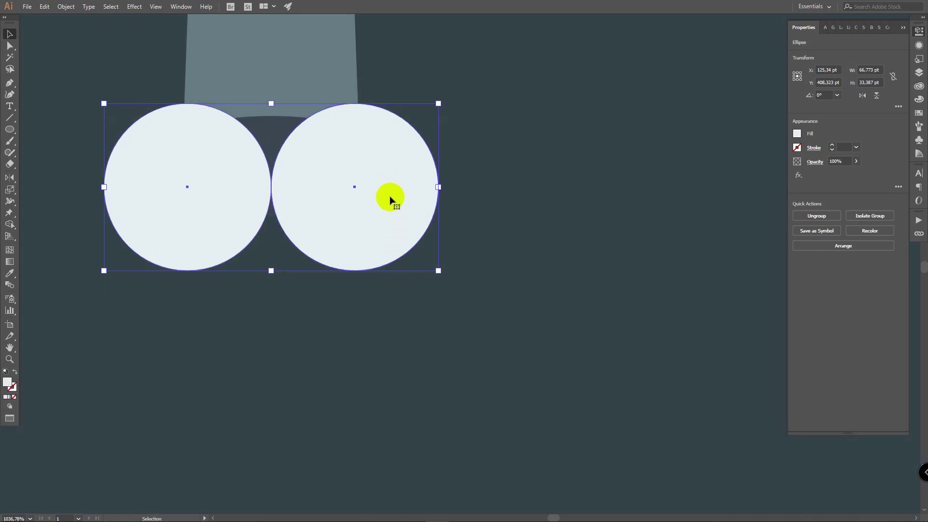
# Send the muzzle group to the back and move it straight down until its two circles meet at the nose's lower tip
pyautogui.rightClick(389, 165)
pyautogui.moveTo(415, 269)
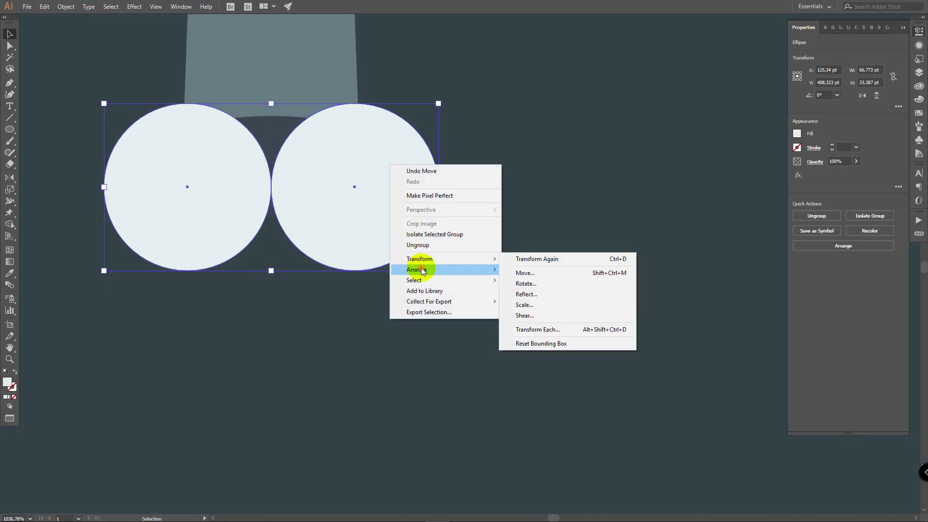
pyautogui.click(522, 302)
pyautogui.moveTo(397, 175); pyautogui.dragTo(399, 211)
pyautogui.moveTo(387, 261); pyautogui.dragTo(388, 244)
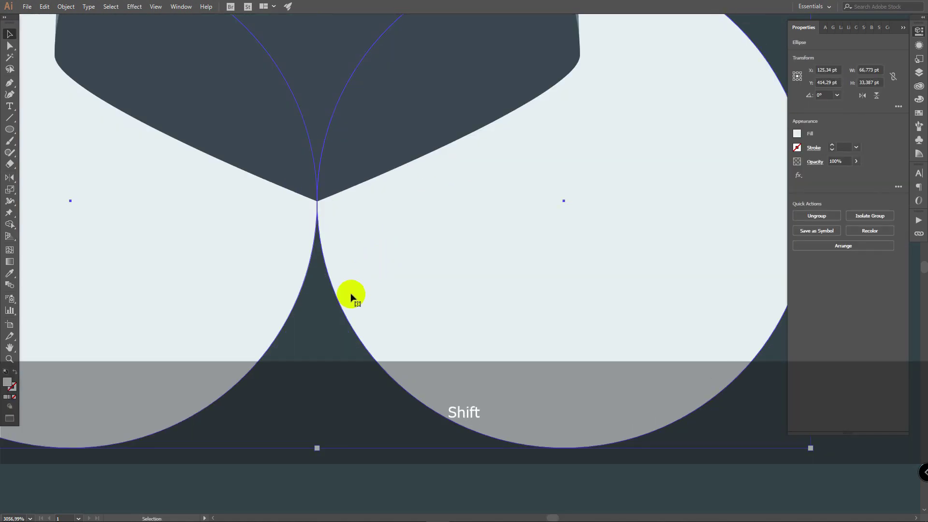
pyautogui.click(332, 336)
pyautogui.press('v')
# Scale the muzzle group down proportionally and realign it so the circles meet at the nose's tip and slightly overhang its sides
pyautogui.click(443, 174)
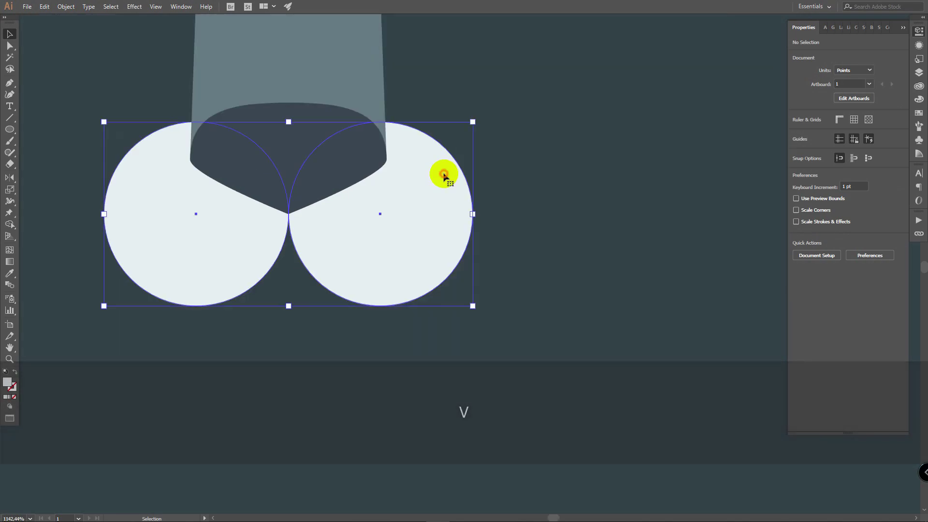
pyautogui.moveTo(473, 122); pyautogui.dragTo(464, 132)
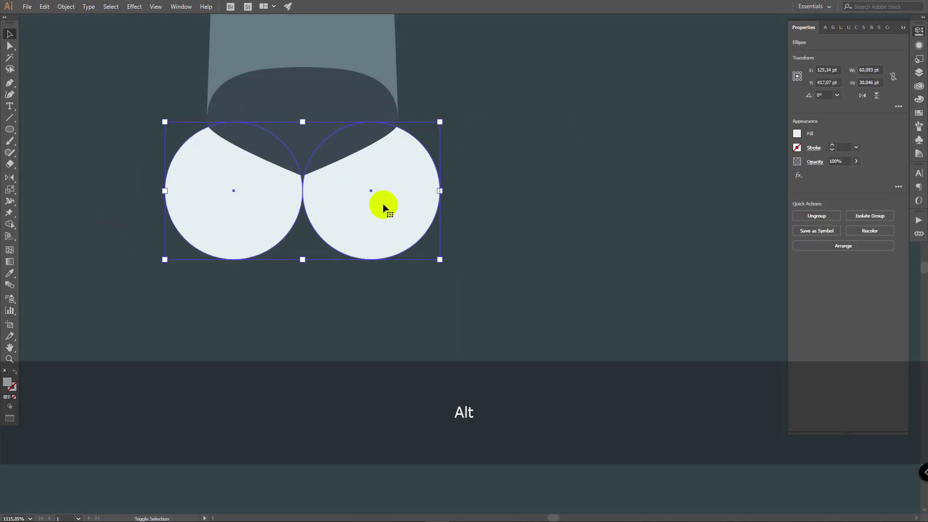
pyautogui.moveTo(383, 203); pyautogui.dragTo(380, 190)
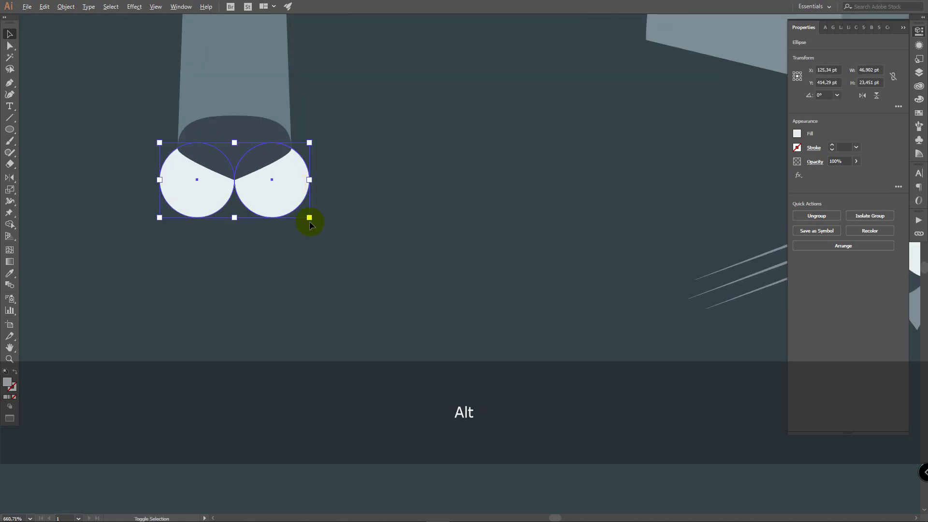
pyautogui.moveTo(309, 224); pyautogui.dragTo(323, 217)
pyautogui.click(323, 217)
pyautogui.press('z')
pyautogui.moveTo(471, 150); pyautogui.dragTo(443, 160)
# Sample the head's grey-blue fill and draw a circle about 39 pt wide over the muzzle for the chin
pyautogui.press('i')
pyautogui.press('space')
pyautogui.moveTo(462, 124); pyautogui.dragTo(404, 255)
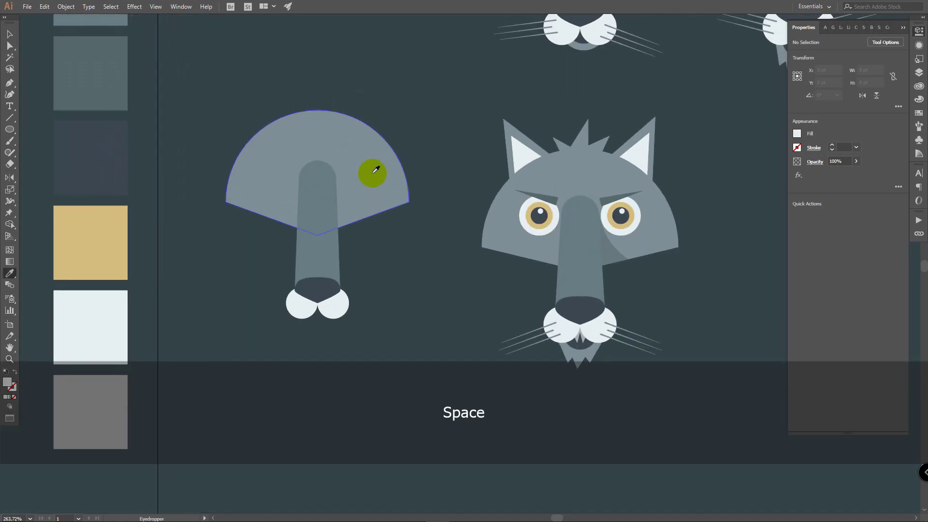
pyautogui.press('l')
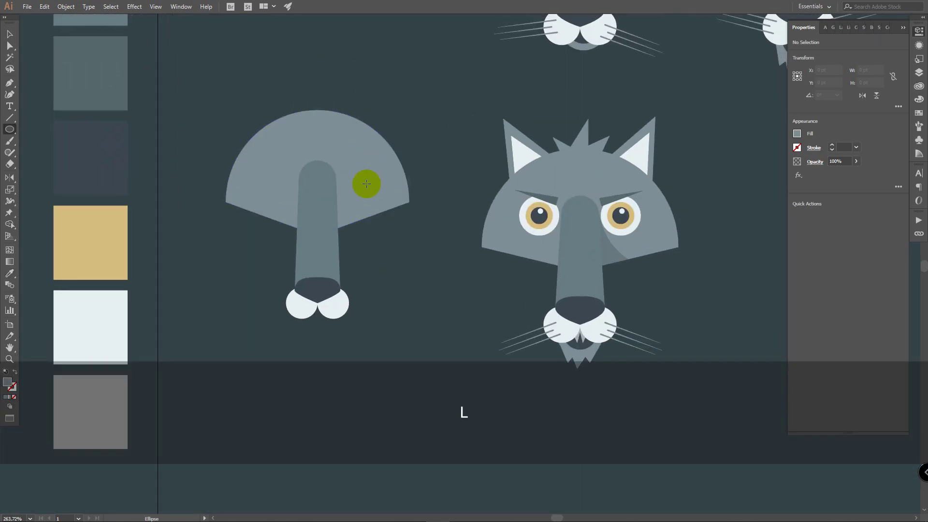
pyautogui.moveTo(307, 321); pyautogui.dragTo(344, 342)
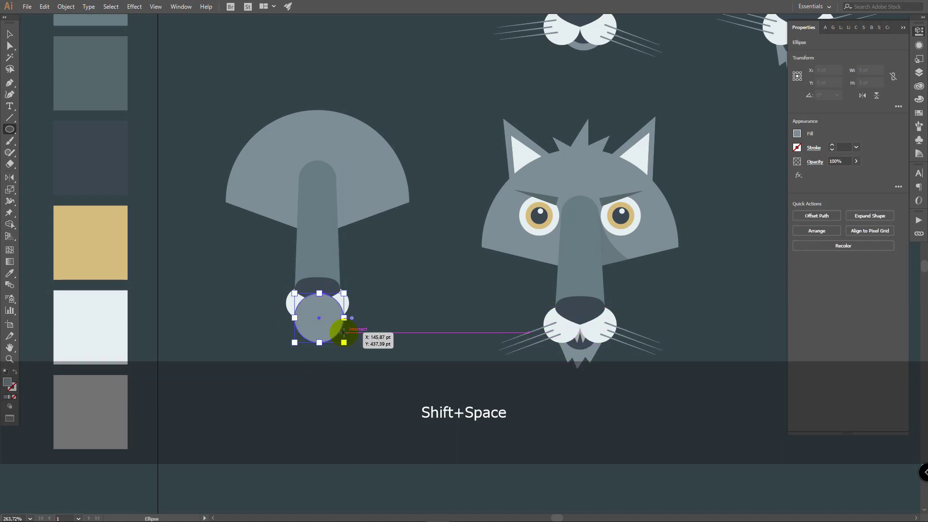
# Send the chin circle behind the muzzle and centre it horizontally under the nose, slightly higher
pyautogui.press('v')
pyautogui.rightClick(330, 327)
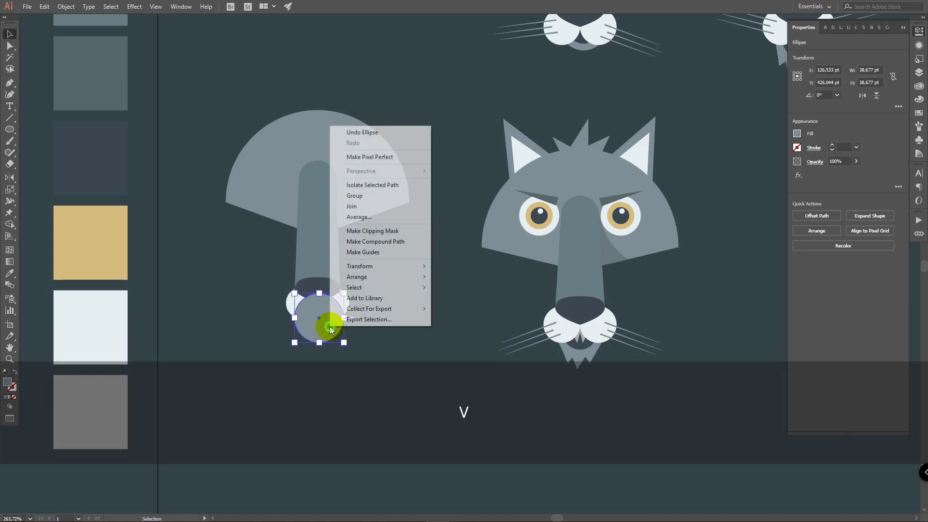
pyautogui.click(373, 279)
pyautogui.click(462, 308)
pyautogui.moveTo(330, 331); pyautogui.dragTo(399, 192)
# Duplicate the chin circle in place, fill the copy with the nose's dark colour and scale it from its centre to about 28.6 pt wide
pyautogui.press('z')
pyautogui.press('v')
pyautogui.press('a')
pyautogui.hotkey('ctrl', 'c')
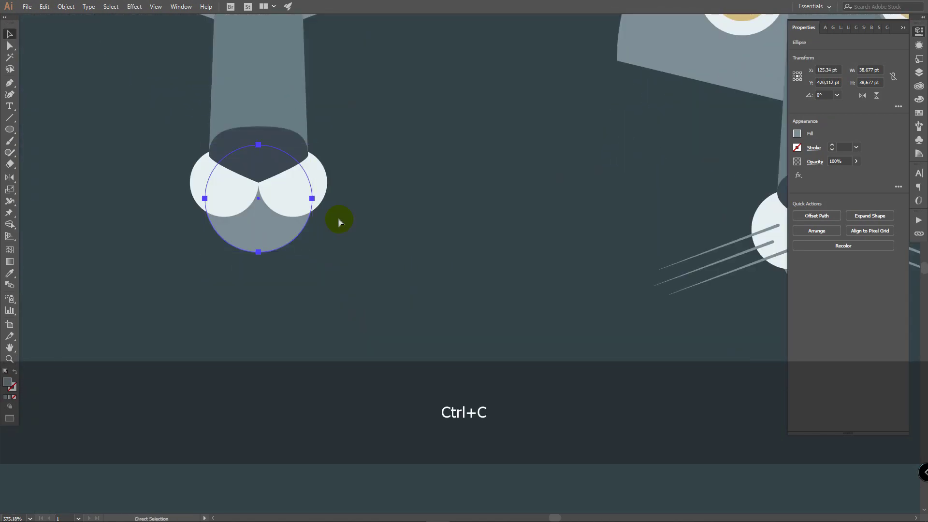
pyautogui.moveTo(435, 208); pyautogui.dragTo(340, 210)
pyautogui.press('i')
pyautogui.click(205, 143)
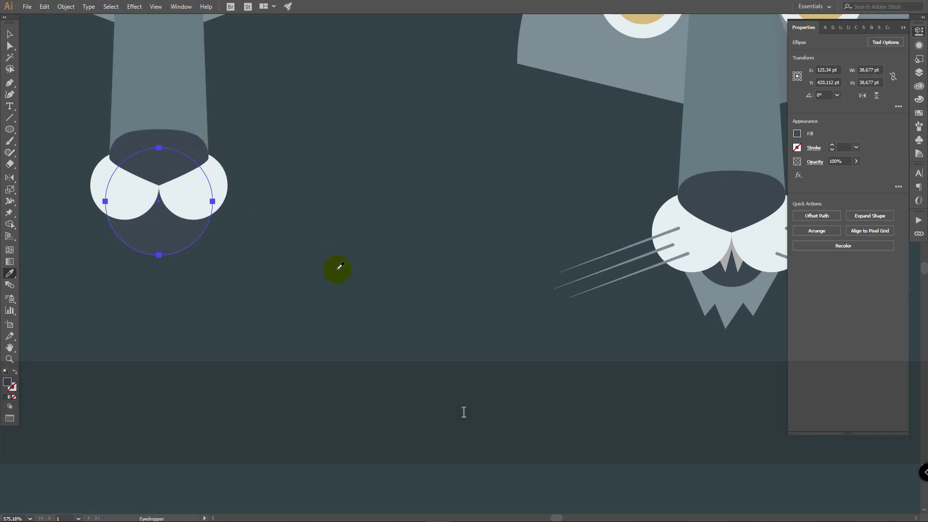
pyautogui.press('v')
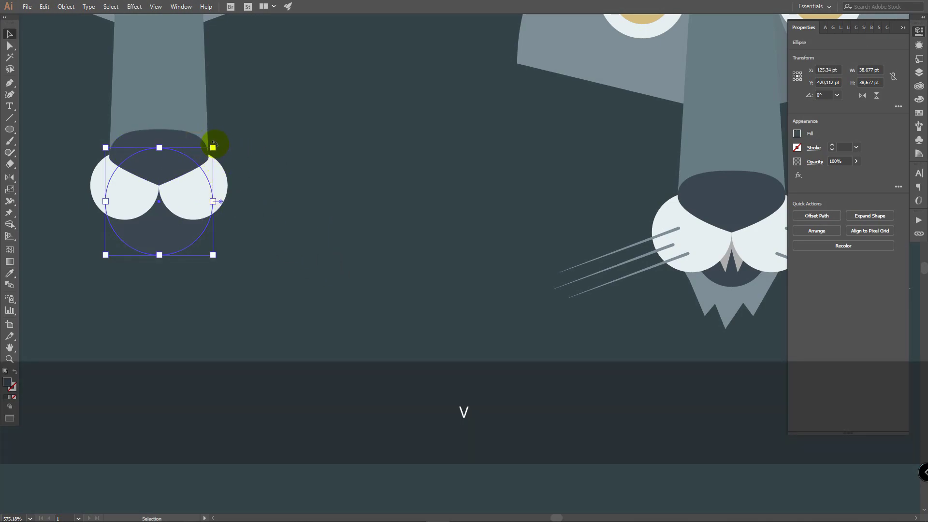
pyautogui.press('shift')
pyautogui.moveTo(213, 146); pyautogui.dragTo(203, 160)
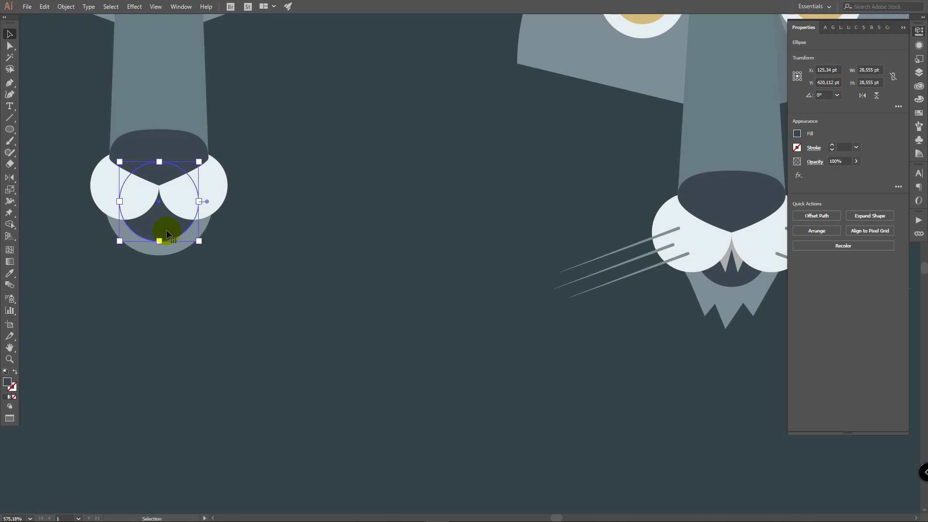
pyautogui.click(251, 235)
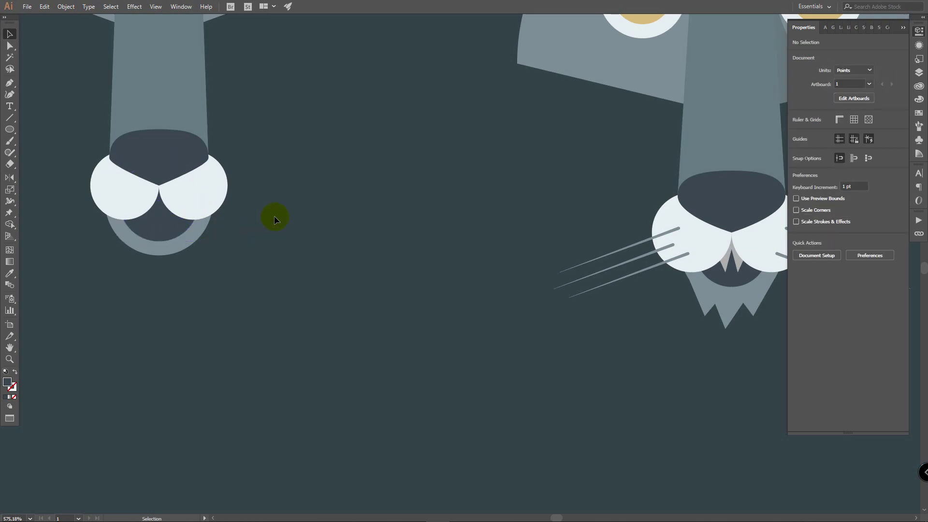
# Sample the light grey swatch and draw a closed four-point left fang about 10 by 19 pt with the Pen tool, ending at the nose's centre line
pyautogui.hotkey('ctrl', '0')
pyautogui.press('i')
pyautogui.click(177, 316)
pyautogui.press('z')
pyautogui.moveTo(374, 244); pyautogui.dragTo(291, 184)
pyautogui.press('p')
pyautogui.press('space')
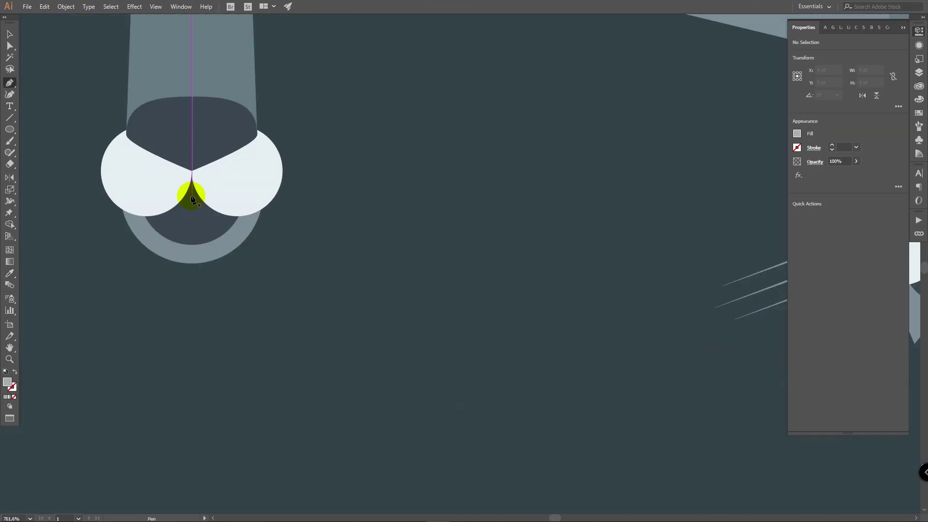
pyautogui.click(191, 195)
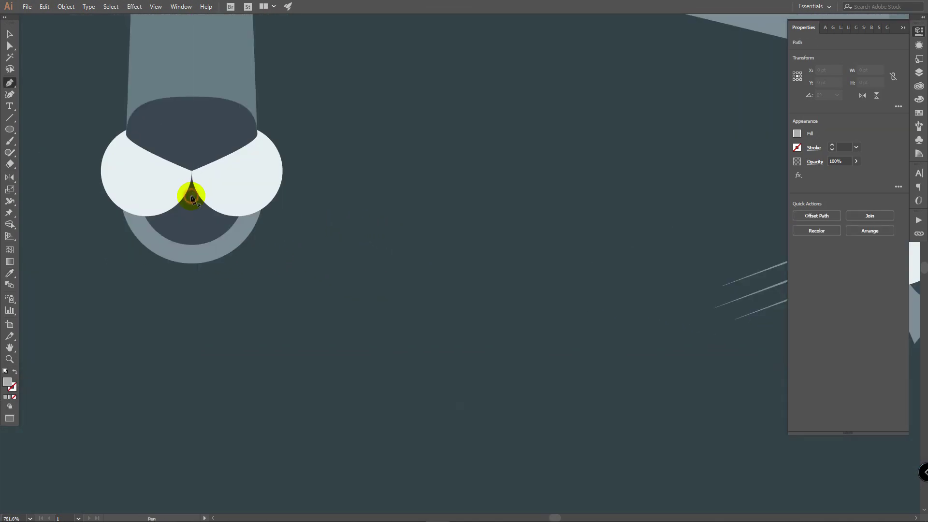
pyautogui.click(181, 229)
pyautogui.click(154, 158)
pyautogui.keyDown('shift'); pyautogui.click(192, 158); pyautogui.keyUp('shift')
pyautogui.click(192, 196)
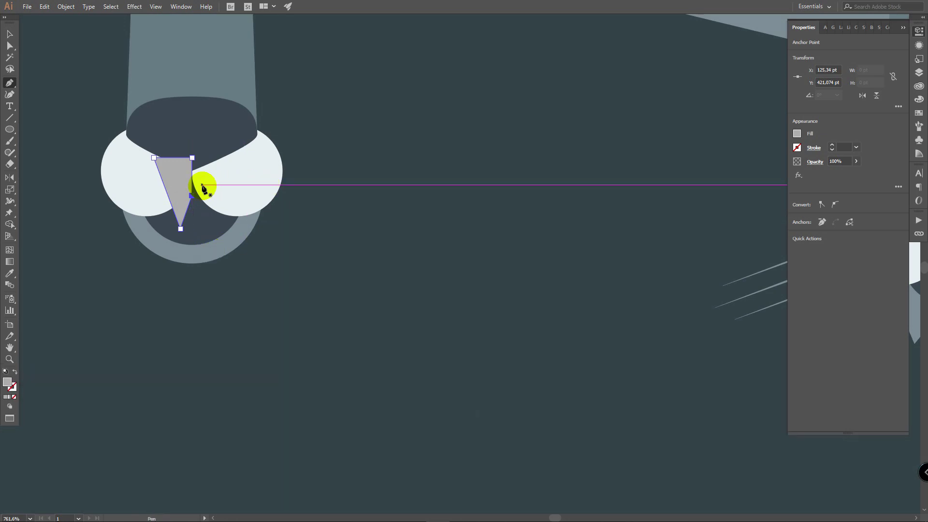
pyautogui.press('v')
pyautogui.click(10, 177)
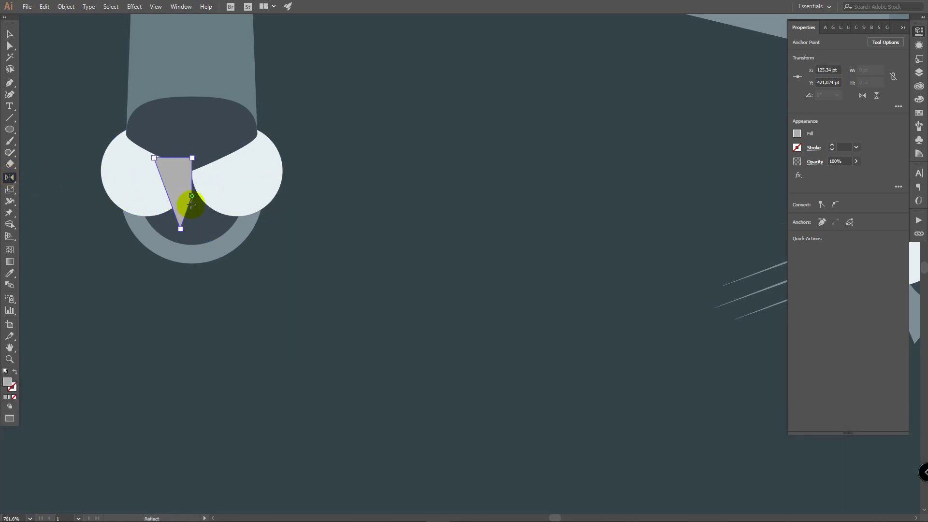
pyautogui.press('alt')
pyautogui.keyDown('alt'); pyautogui.click(192, 157); pyautogui.keyUp('alt')
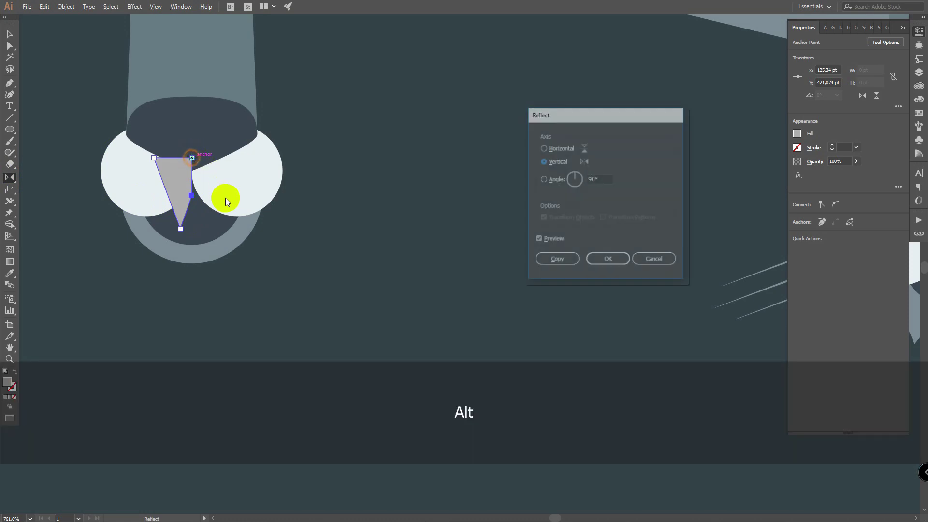
pyautogui.click(655, 260)
pyautogui.press('v')
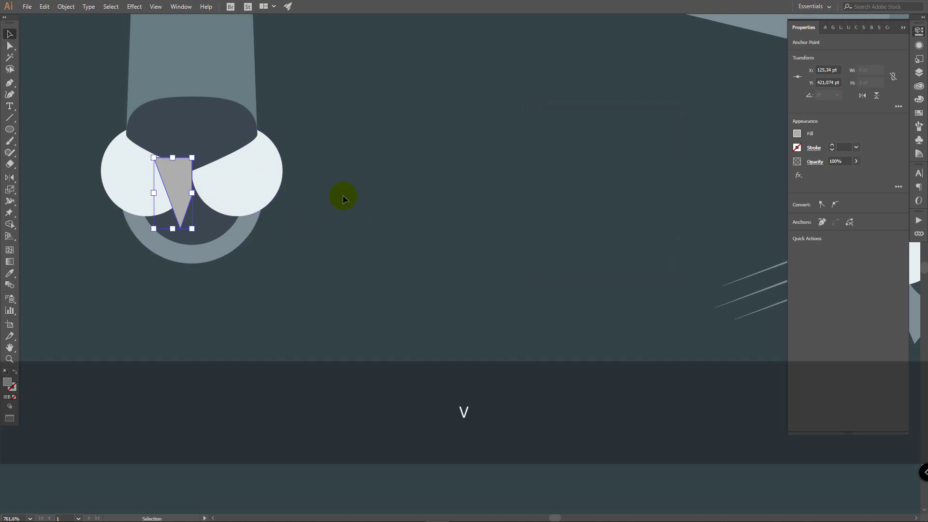
pyautogui.click(322, 217)
# Reflect a copy of the left fang across the vertical axis through its upper inner corner and unite both fangs
pyautogui.click(181, 169)
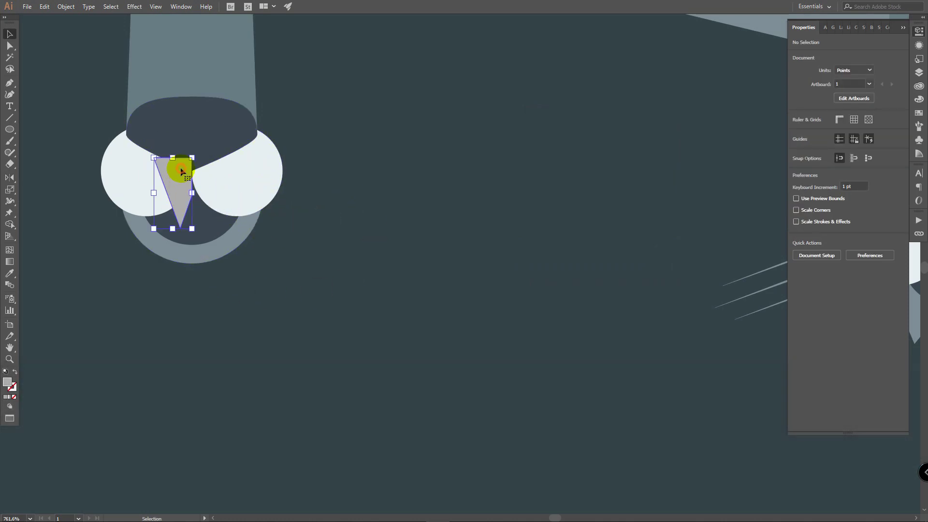
pyautogui.click(10, 177)
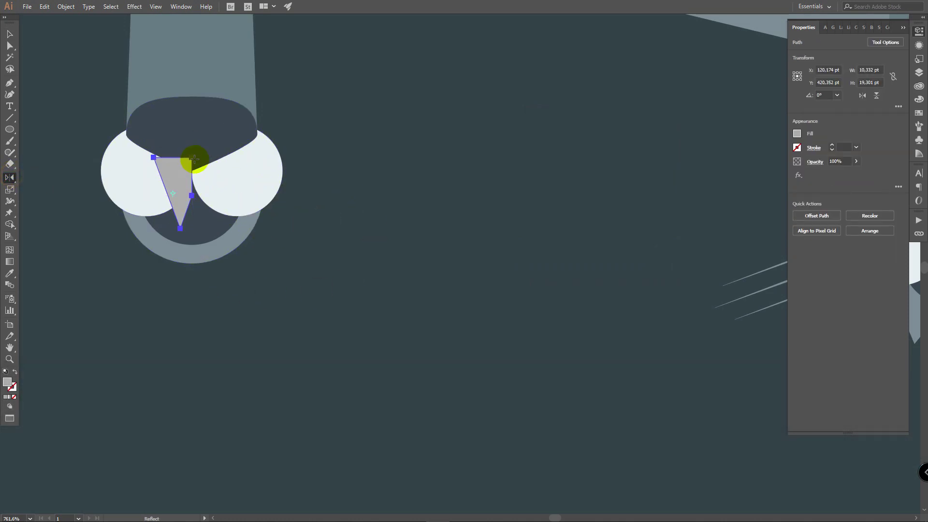
pyautogui.press('alt')
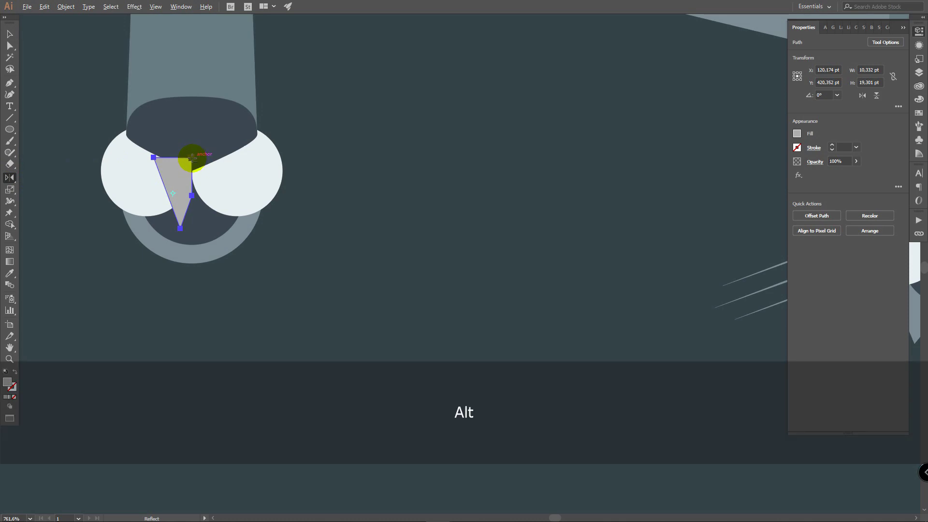
pyautogui.keyDown('alt'); pyautogui.click(192, 158); pyautogui.keyUp('alt')
pyautogui.click(555, 259)
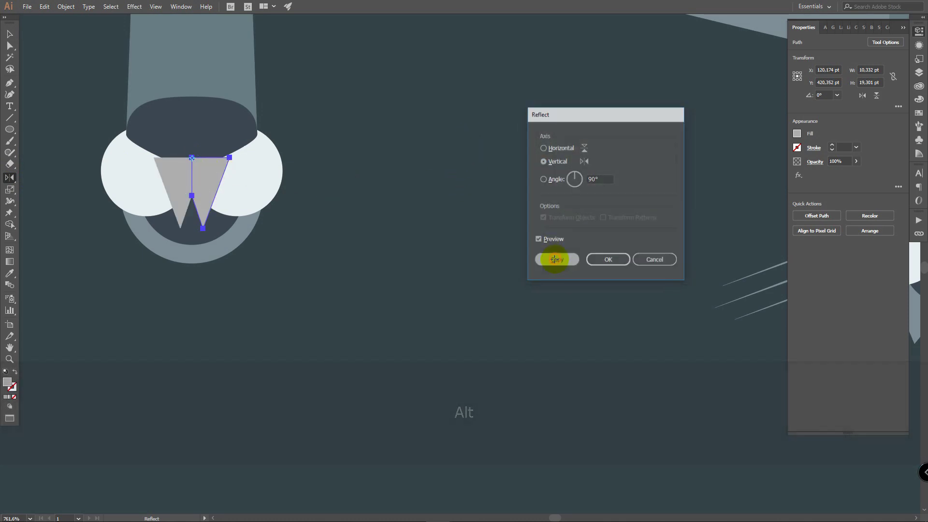
pyautogui.press('v')
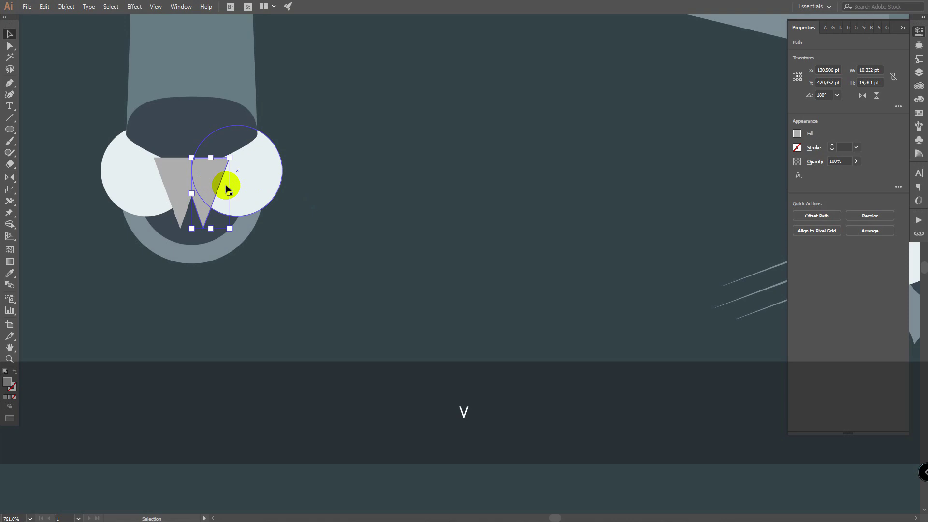
pyautogui.keyDown('shift'); pyautogui.click(178, 180); pyautogui.keyUp('shift')
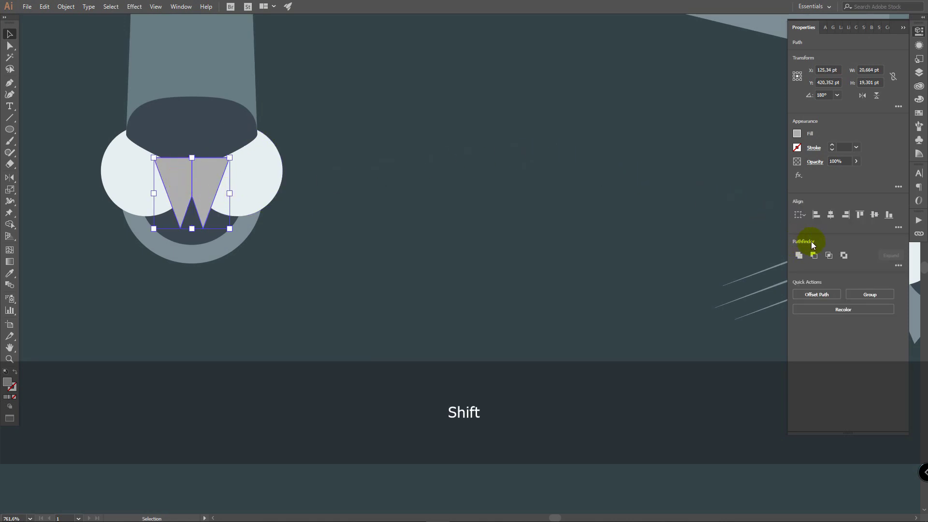
pyautogui.click(800, 256)
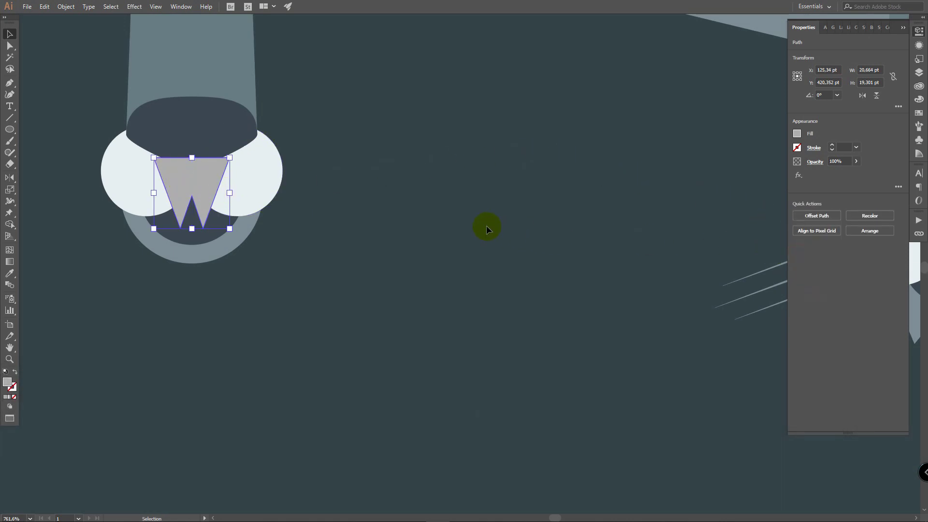
# Move the united teeth path below the muzzle group and above the mouth circle in the wolf 1 layer
pyautogui.click(920, 73)
pyautogui.click(818, 43)
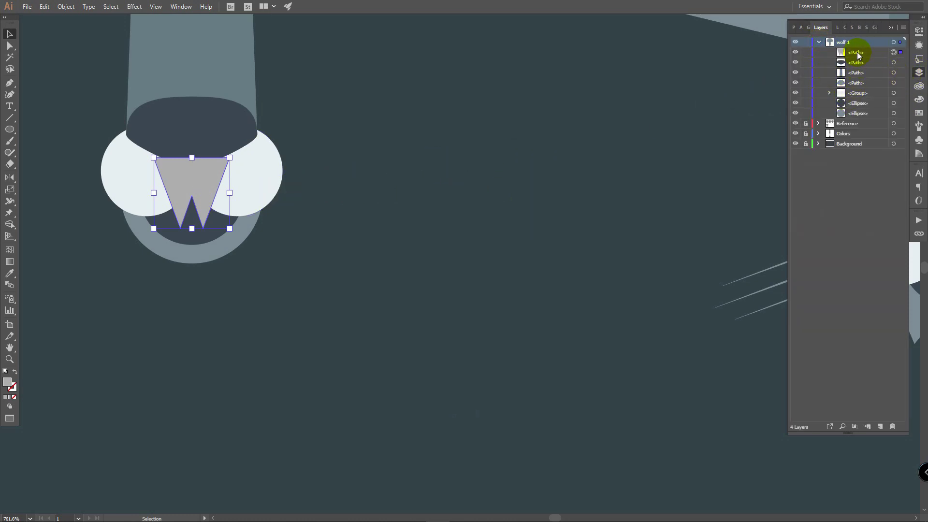
pyautogui.moveTo(857, 52); pyautogui.dragTo(860, 99)
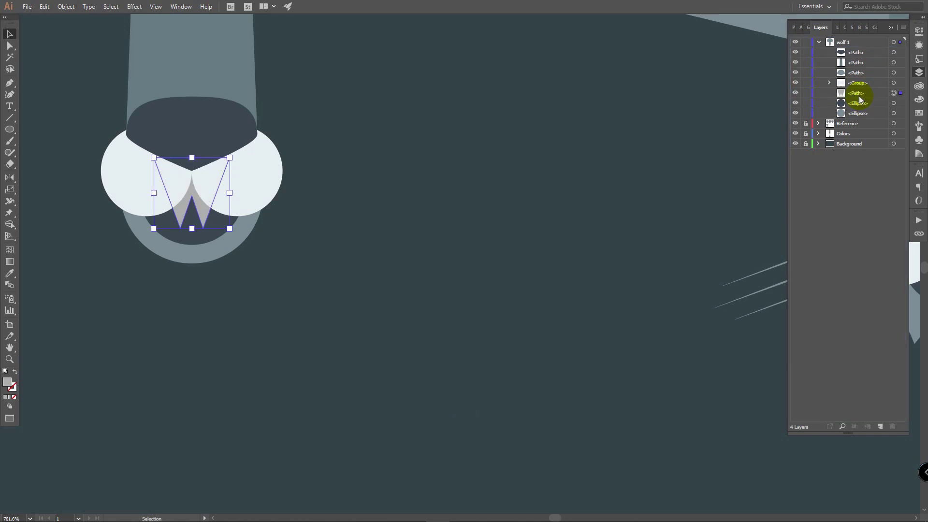
pyautogui.click(396, 160)
# Try widening the teeth shape symmetrically and shortening it slightly
pyautogui.moveTo(203, 212); pyautogui.dragTo(213, 173)
pyautogui.click(182, 190)
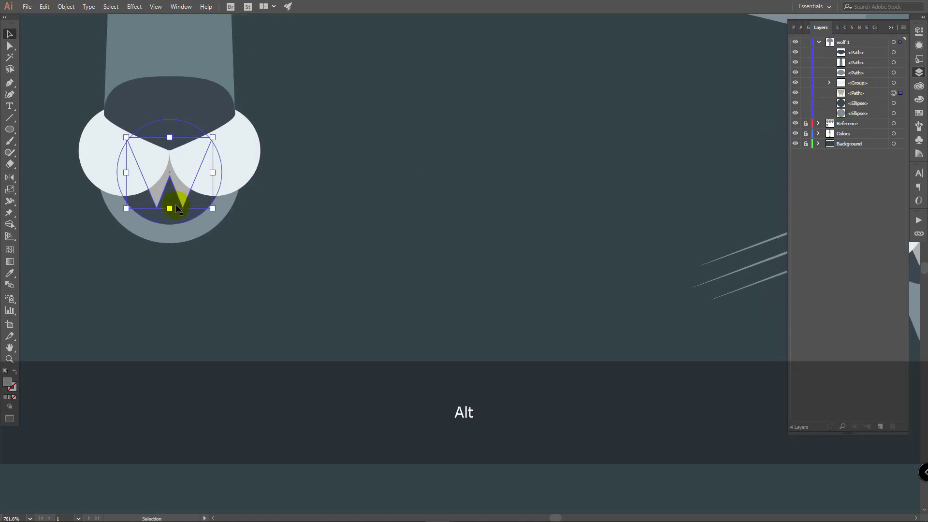
pyautogui.moveTo(170, 207); pyautogui.dragTo(187, 201)
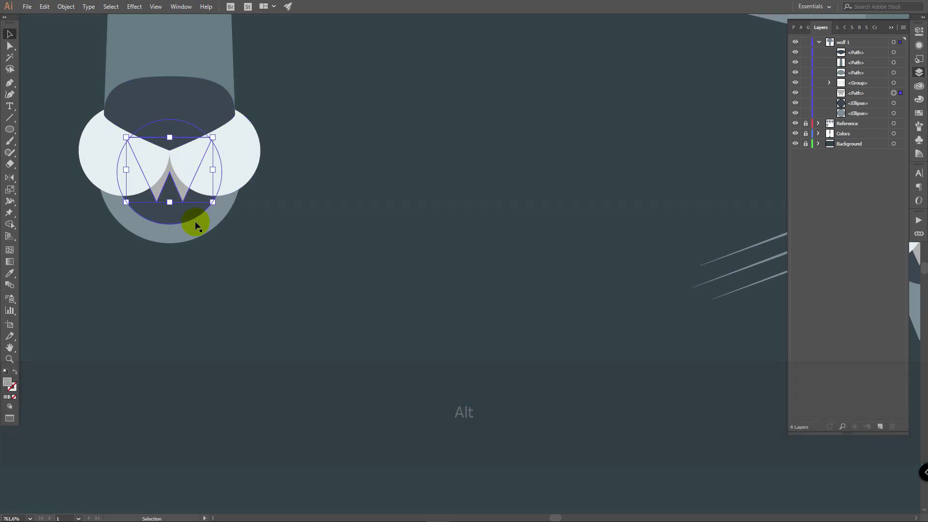
pyautogui.press('z')
pyautogui.click(176, 179)
pyautogui.press('v')
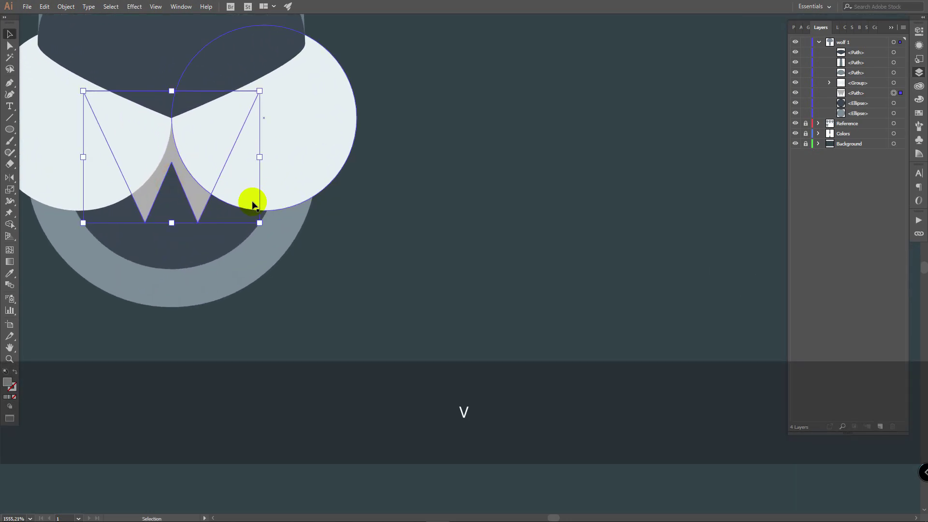
# Adjust the teeth's proportions by lowering both fang tips within the dark mouth and narrowing the shape slightly
pyautogui.press('a')
pyautogui.click(197, 222)
pyautogui.keyDown('shift'); pyautogui.click(145, 223); pyautogui.keyUp('shift')
pyautogui.moveTo(197, 222); pyautogui.dragTo(202, 244)
pyautogui.press('v')
pyautogui.moveTo(198, 242); pyautogui.dragTo(233, 210)
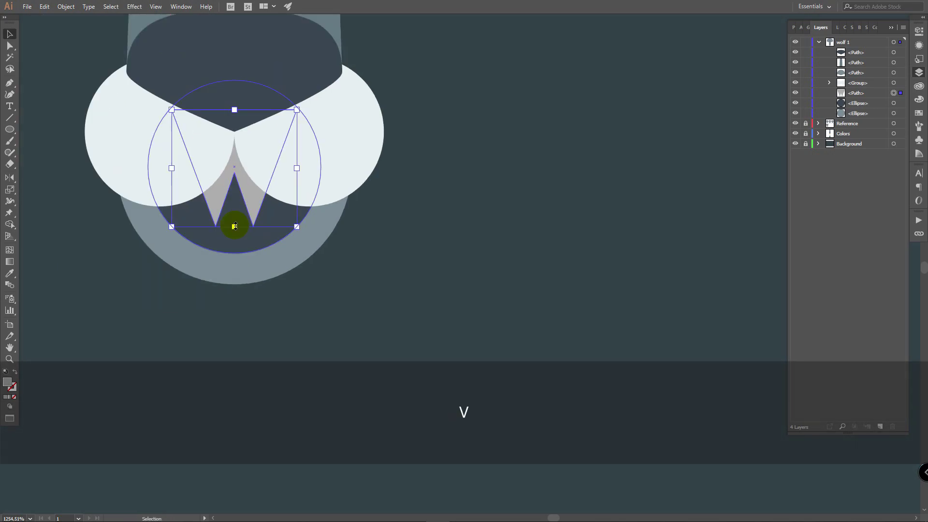
pyautogui.press('z')
pyautogui.moveTo(578, 224); pyautogui.dragTo(298, 230)
pyautogui.press('space')
pyautogui.press('v')
pyautogui.click(297, 230)
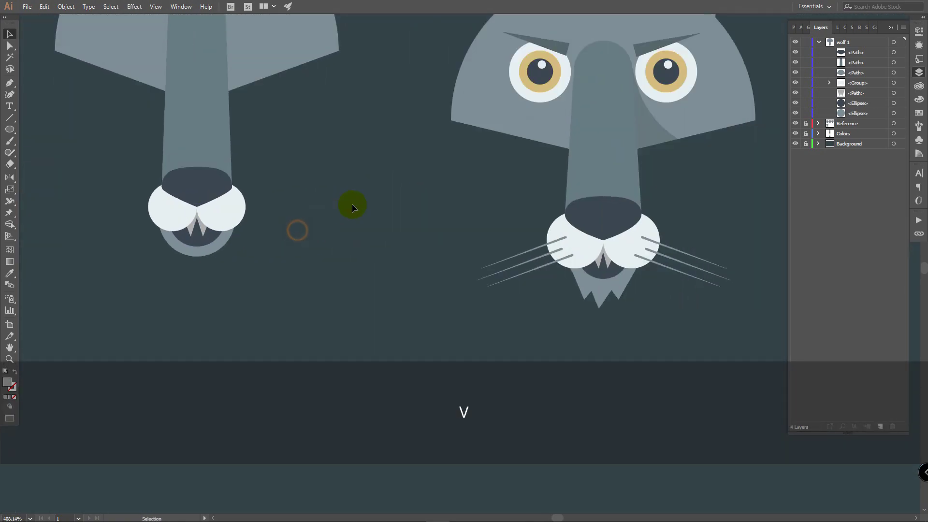
pyautogui.press('i')
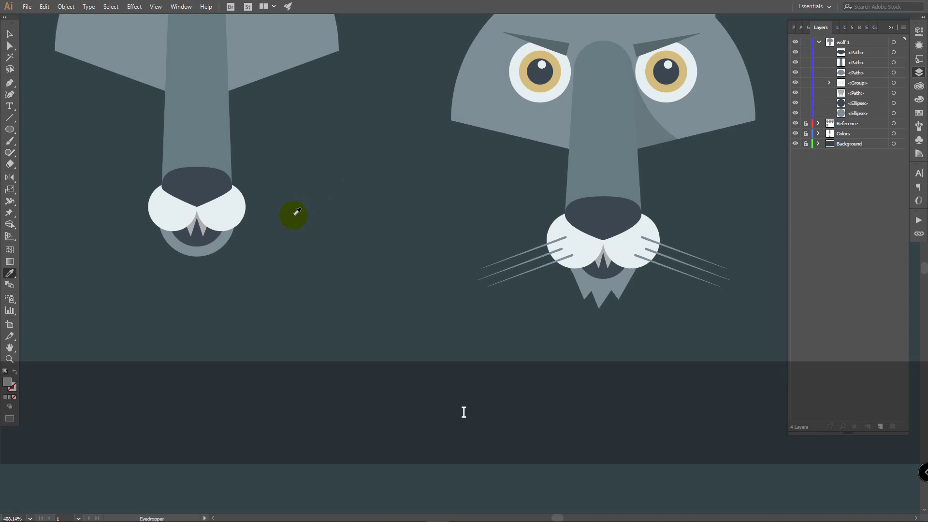
# Draw a long triangular fur tuft in the head's grey below the muzzle's left side, overlapping the chin circle
pyautogui.click(285, 32)
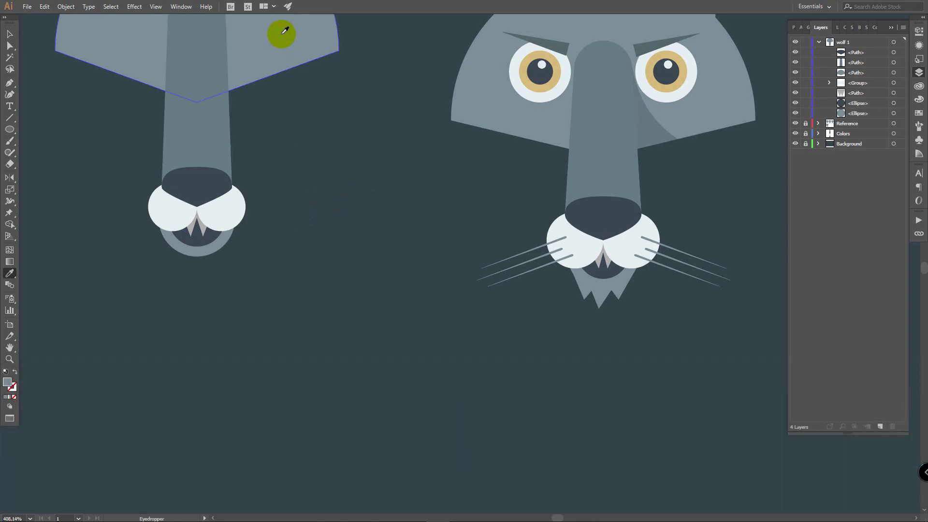
pyautogui.press('p')
pyautogui.click(159, 227)
pyautogui.scroll(3, 151, 256)
pyautogui.click(198, 327)
pyautogui.click(233, 221)
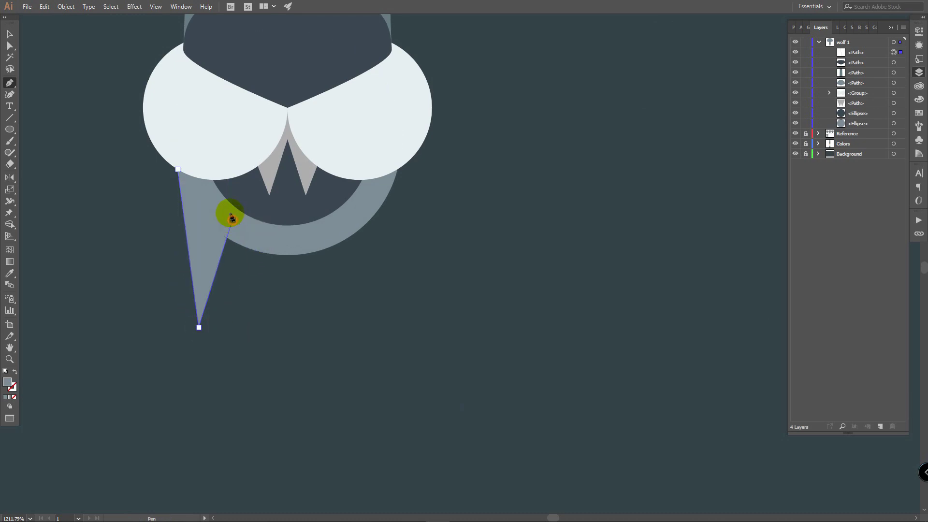
pyautogui.click(177, 168)
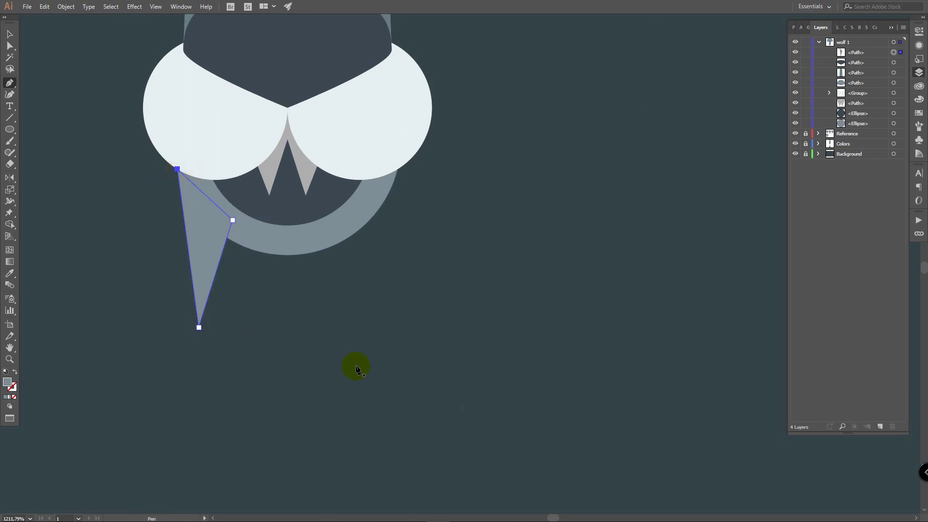
pyautogui.press('v')
pyautogui.click(314, 285)
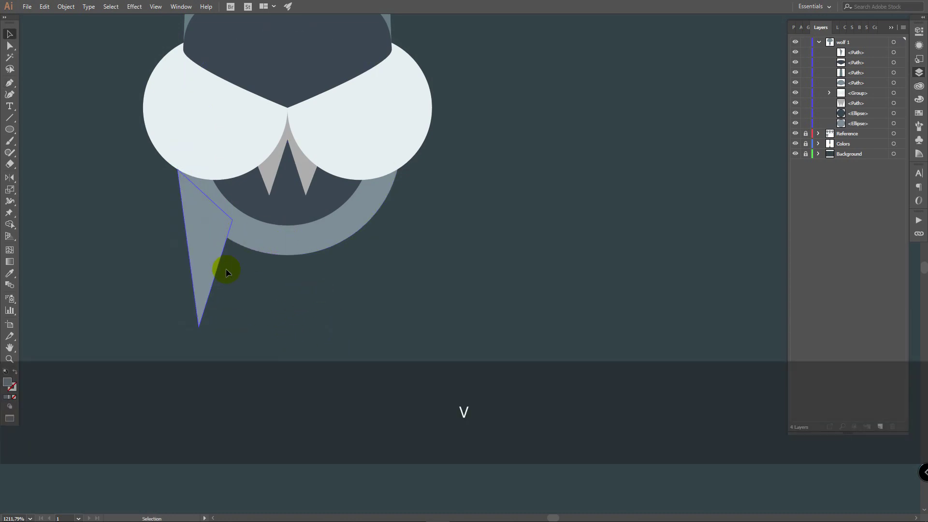
# Draw a wider, longer triangular middle tuft starting from the notch where the left tuft meets the chin circle
pyautogui.press('p')
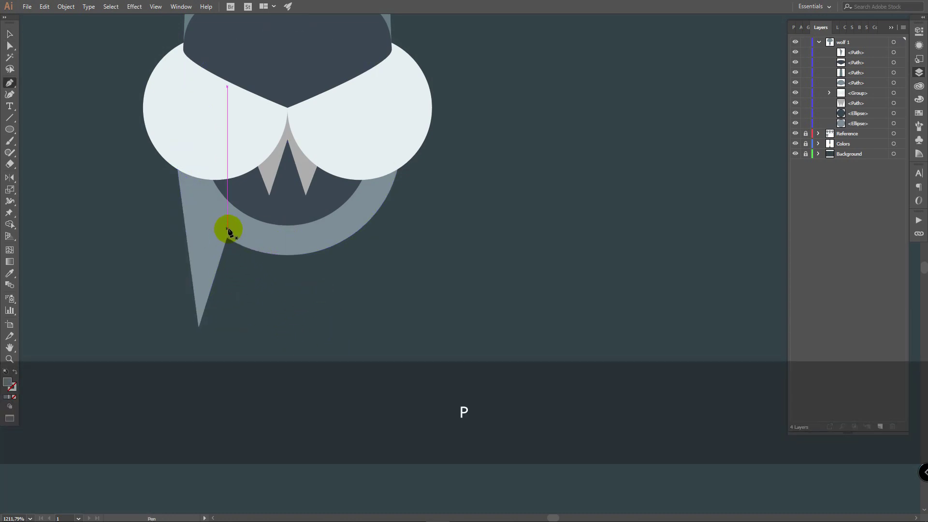
pyautogui.click(227, 237)
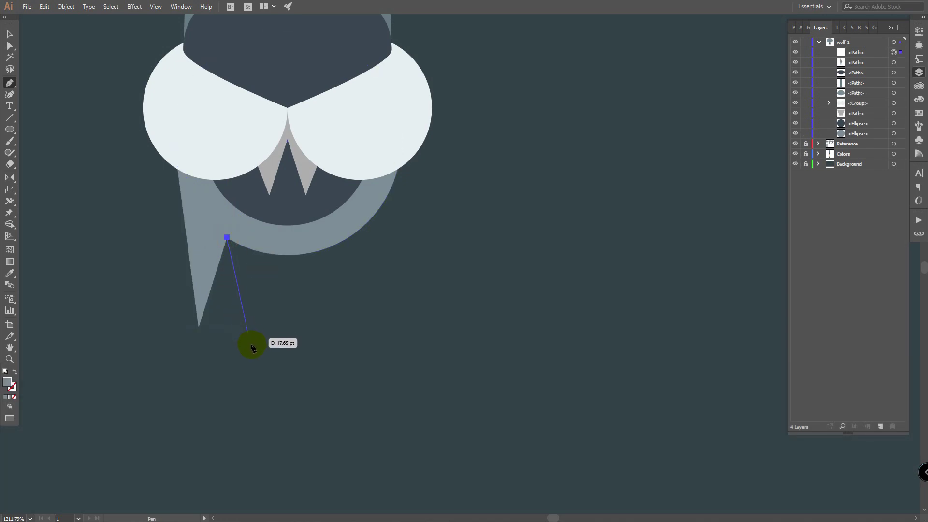
pyautogui.click(270, 363)
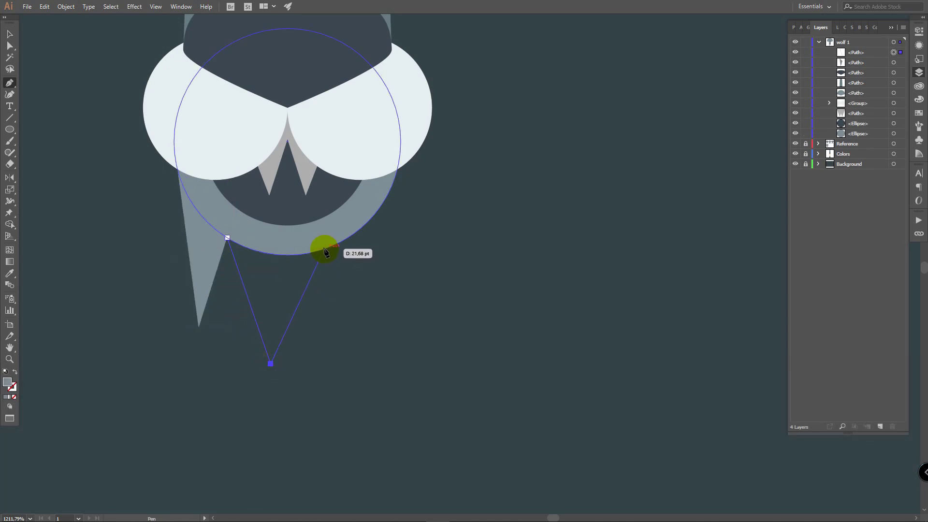
pyautogui.click(329, 247)
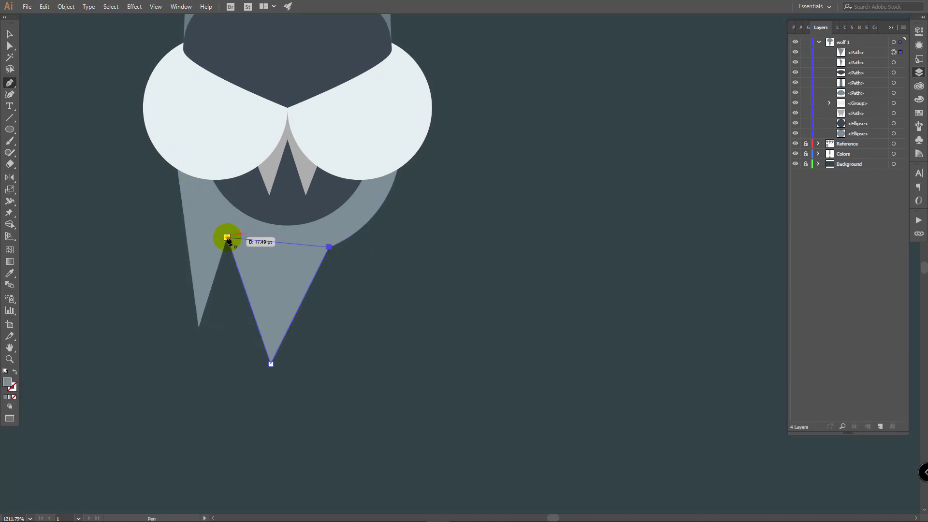
pyautogui.click(228, 238)
pyautogui.press('v')
pyautogui.click(413, 243)
# Draw a narrow triangular right tuft between the middle tuft's upper right corner and the muzzle's lower right edge
pyautogui.press('p')
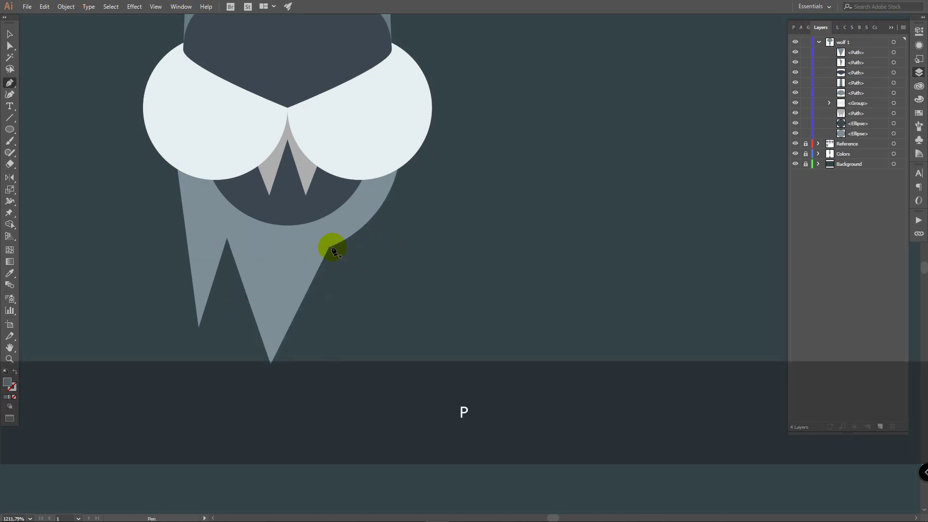
pyautogui.click(329, 247)
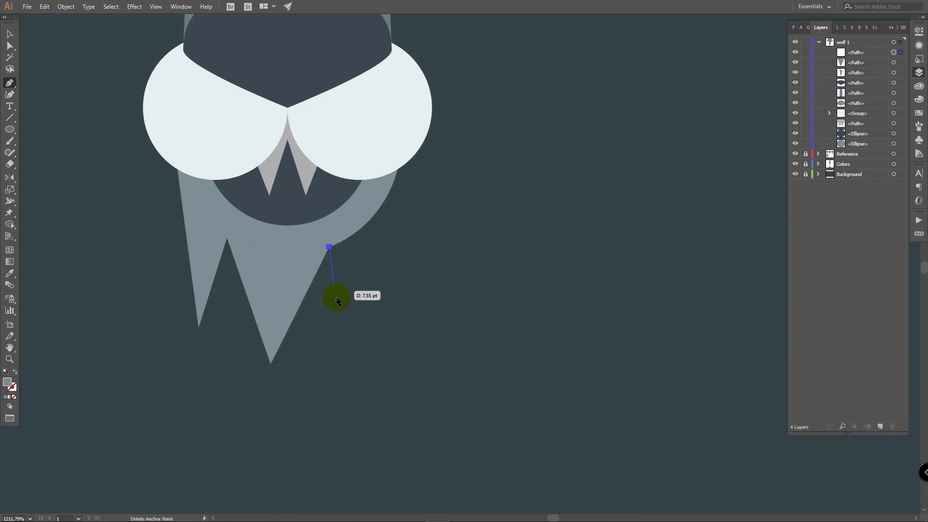
pyautogui.click(342, 318)
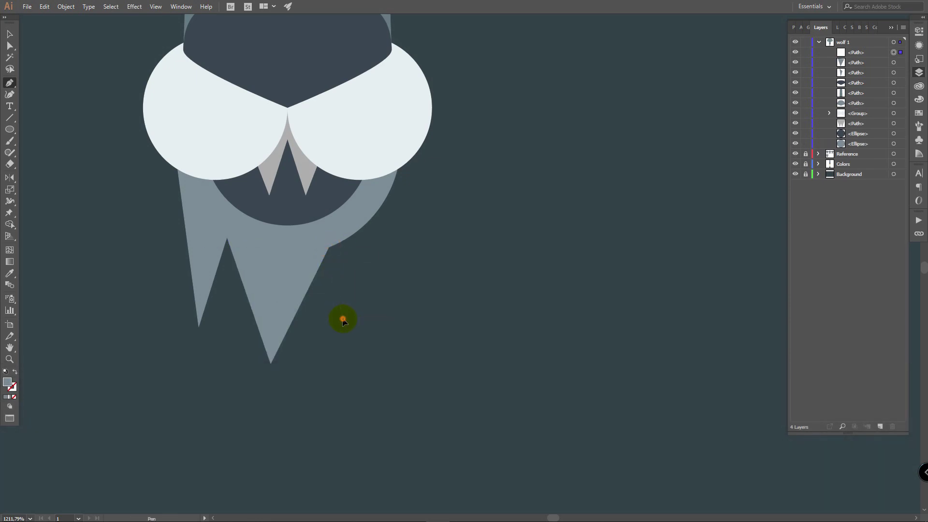
pyautogui.click(398, 171)
pyautogui.click(330, 247)
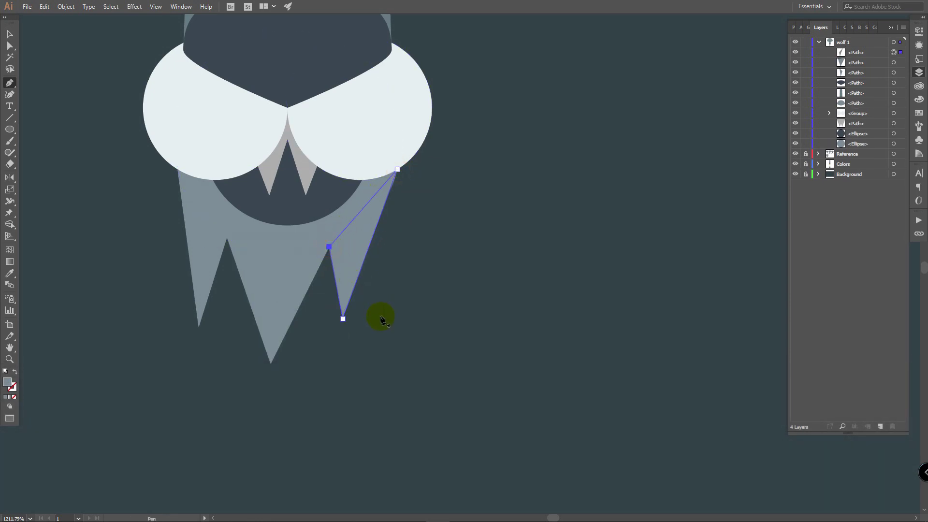
pyautogui.press('v')
pyautogui.click(486, 241)
# Shorten the three chin tufts by raising their tips with Direct Selection, following the reference beard
pyautogui.press('z')
pyautogui.moveTo(576, 253); pyautogui.dragTo(396, 224)
pyautogui.press('space')
pyautogui.press('z')
pyautogui.moveTo(477, 213); pyautogui.dragTo(354, 205)
pyautogui.press('space')
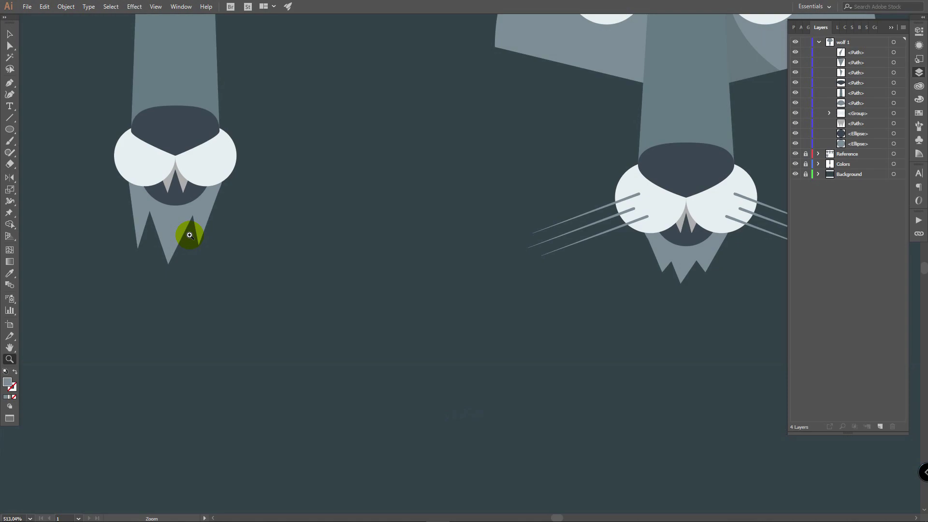
pyautogui.press('a')
pyautogui.click(162, 240)
pyautogui.moveTo(137, 249)
pyautogui.mouseDown()
pyautogui.moveTo(139, 265)
pyautogui.moveTo(142, 237)
pyautogui.mouseUp()
pyautogui.click(165, 227)
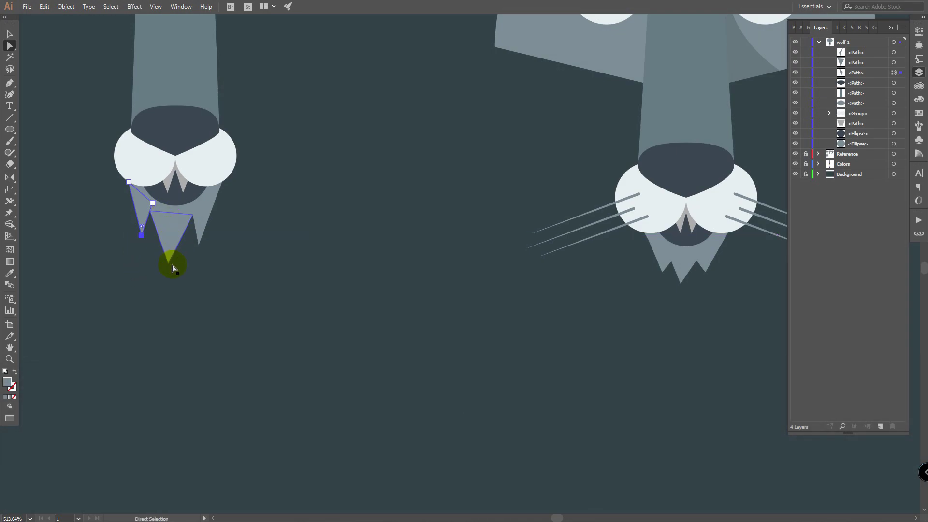
pyautogui.moveTo(169, 271); pyautogui.dragTo(196, 240)
# Sharpen the notch between the left and middle tufts by adjusting the anchor point near the chin circle's edge
pyautogui.scroll(10, 197, 240)
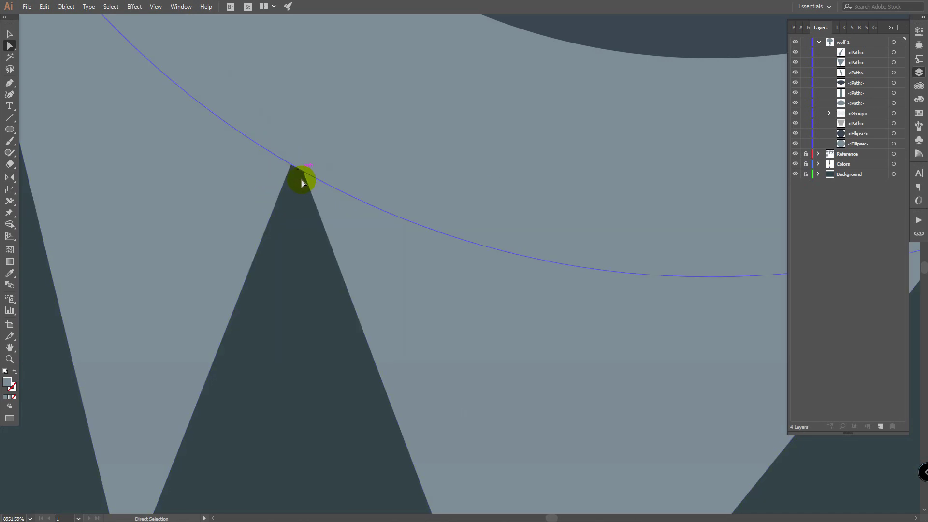
pyautogui.click(321, 183)
pyautogui.moveTo(295, 152); pyautogui.dragTo(290, 163)
pyautogui.press('space')
pyautogui.moveTo(650, 226); pyautogui.dragTo(165, 199)
pyautogui.click(437, 307)
# Move the right tuft's upper anchor down along the chin circle so its outer edge runs smoothly out of the curve
pyautogui.press('z')
pyautogui.moveTo(509, 195); pyautogui.dragTo(361, 207)
pyautogui.press('space')
pyautogui.moveTo(593, 129); pyautogui.dragTo(607, 164)
pyautogui.press('z')
pyautogui.press('space')
pyautogui.moveTo(492, 228); pyautogui.dragTo(414, 257)
pyautogui.press('v')
pyautogui.press('space')
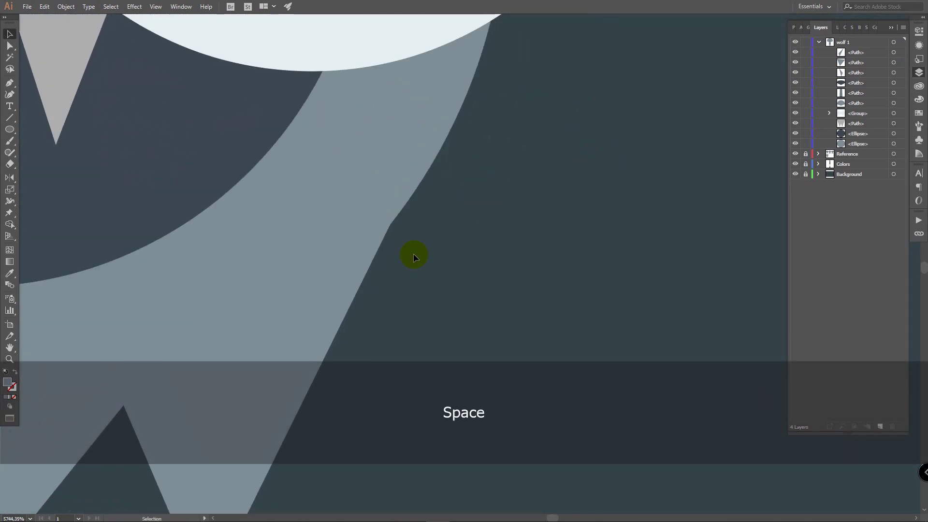
pyautogui.press('a')
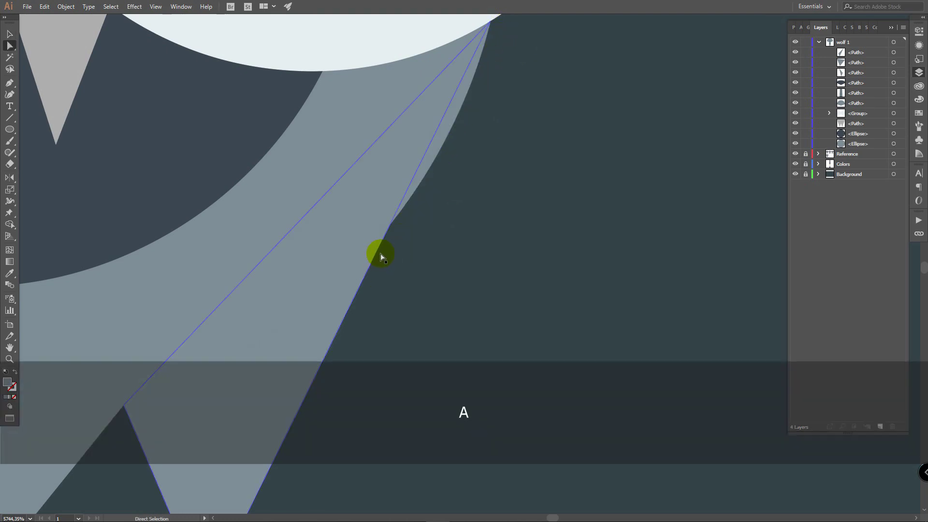
pyautogui.moveTo(462, 72); pyautogui.dragTo(441, 171)
pyautogui.click(515, 186)
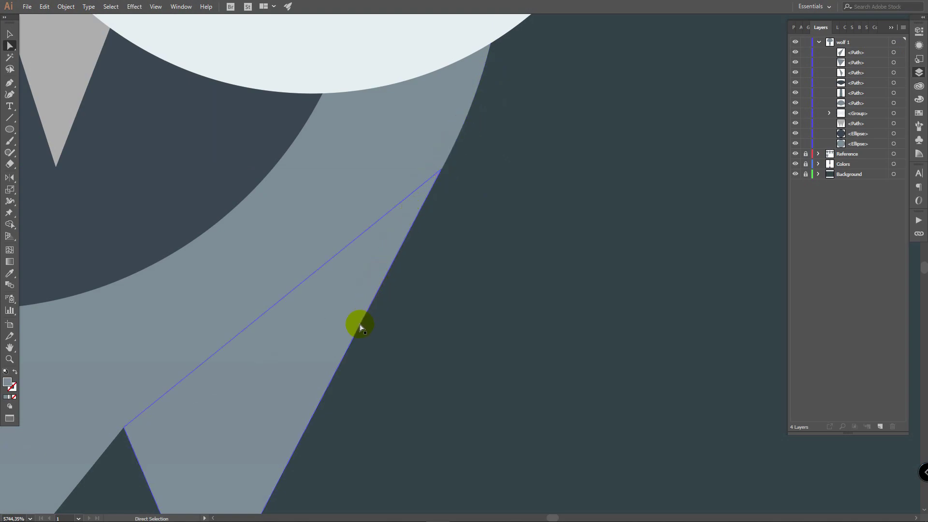
# Examine the beard's outer edges and notches up close, and compare the whole head with the reference wolf
pyautogui.press('space')
pyautogui.moveTo(381, 299); pyautogui.dragTo(691, 237)
pyautogui.moveTo(226, 222); pyautogui.dragTo(593, 239)
pyautogui.moveTo(322, 141); pyautogui.dragTo(396, 208)
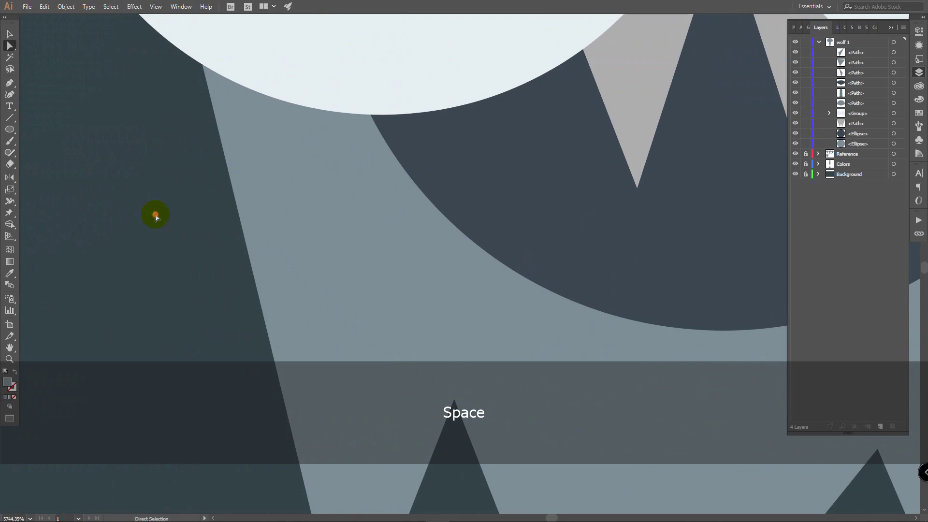
pyautogui.press('space')
pyautogui.moveTo(533, 224); pyautogui.dragTo(368, 154)
pyautogui.press('z')
pyautogui.moveTo(524, 159); pyautogui.dragTo(386, 203)
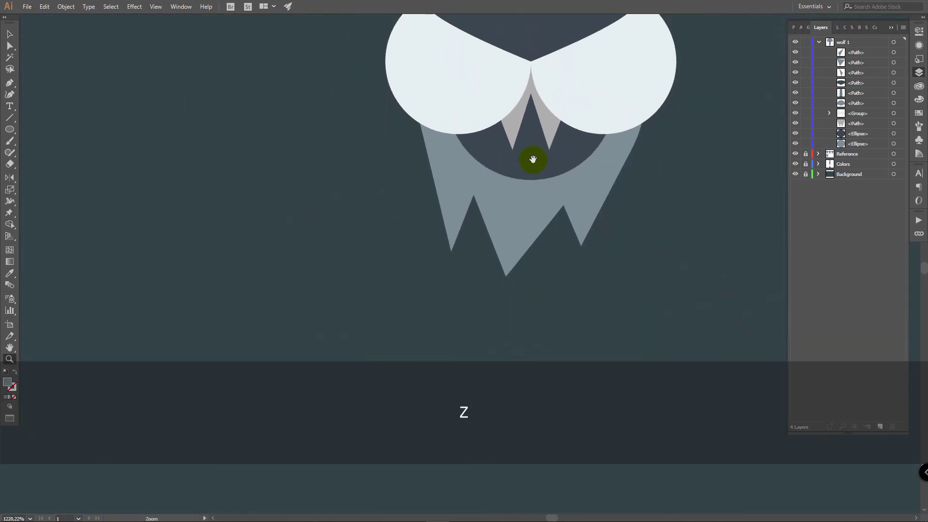
pyautogui.press('space')
pyautogui.moveTo(563, 151); pyautogui.dragTo(421, 228)
pyautogui.press('z')
pyautogui.moveTo(552, 209); pyautogui.dragTo(436, 250)
pyautogui.press('space')
pyautogui.moveTo(613, 177); pyautogui.dragTo(421, 219)
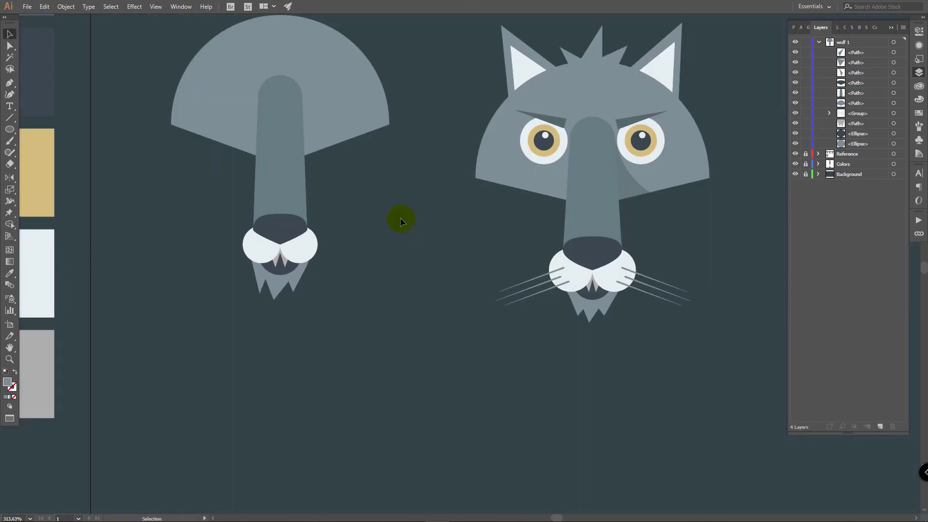
# Draw a whisker line about 48 pt wide sloping down outward from the right muzzle, with the head's grey as stroke and no fill
pyautogui.press('i')
pyautogui.keyDown('ctrl'); pyautogui.click(357, 107); pyautogui.keyUp('ctrl')
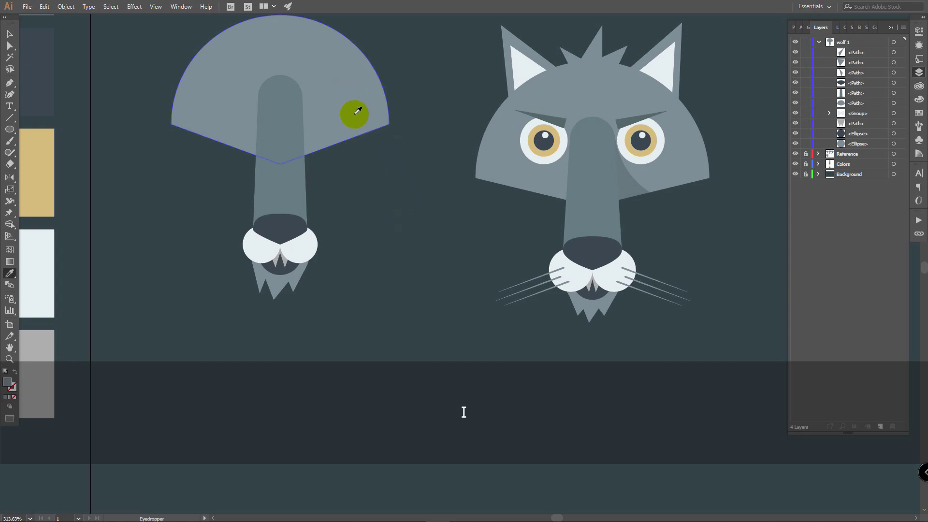
pyautogui.keyDown('ctrl'); pyautogui.click(204, 258); pyautogui.keyUp('ctrl')
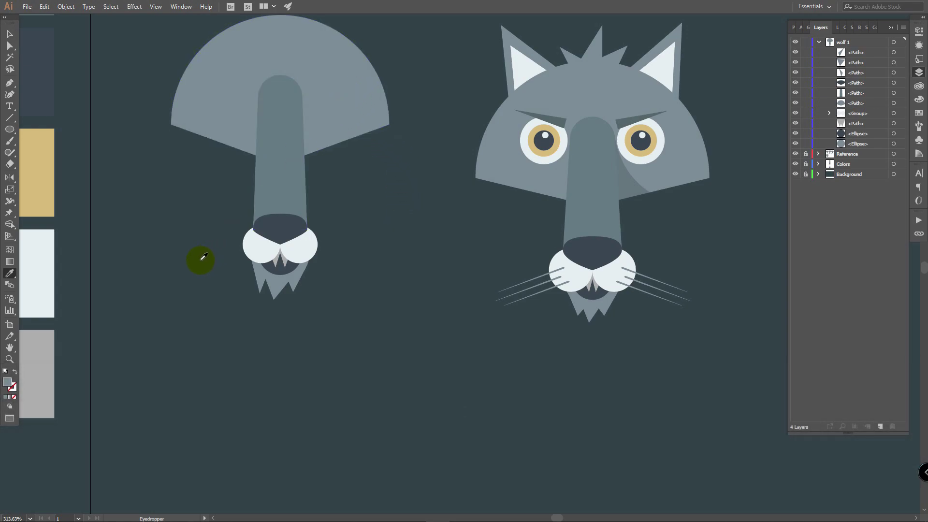
pyautogui.click(15, 373)
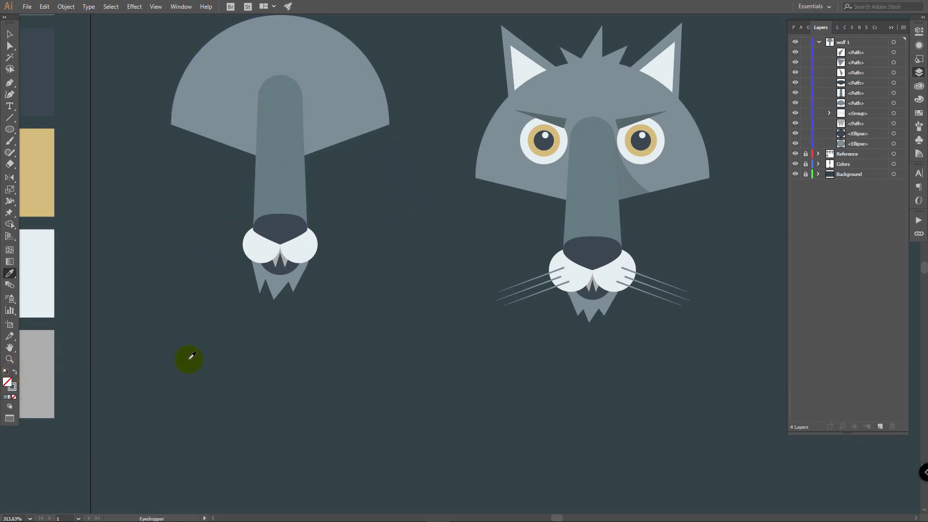
pyautogui.press('p')
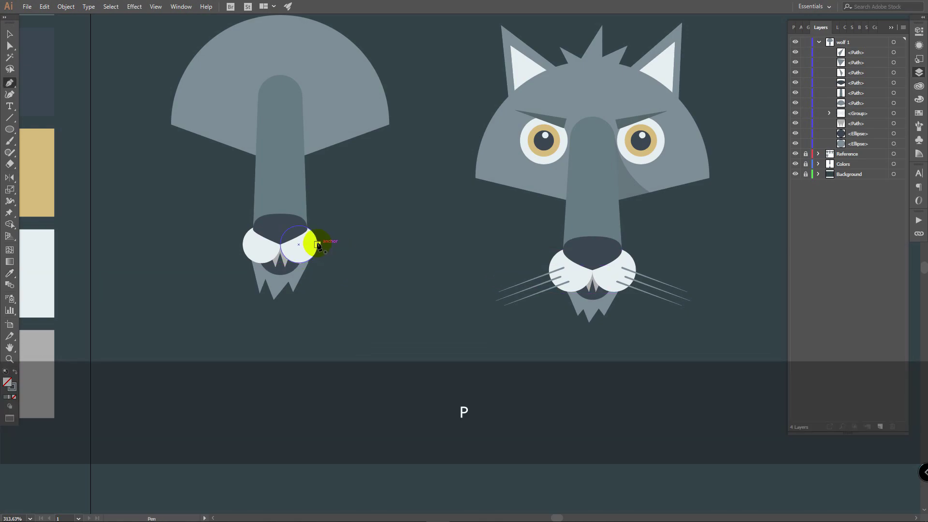
pyautogui.click(308, 239)
pyautogui.click(380, 257)
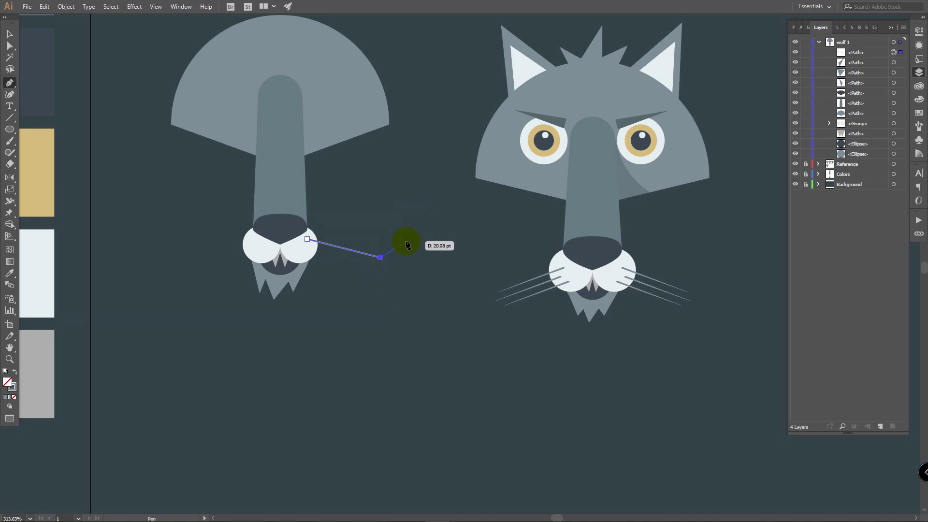
pyautogui.press('v')
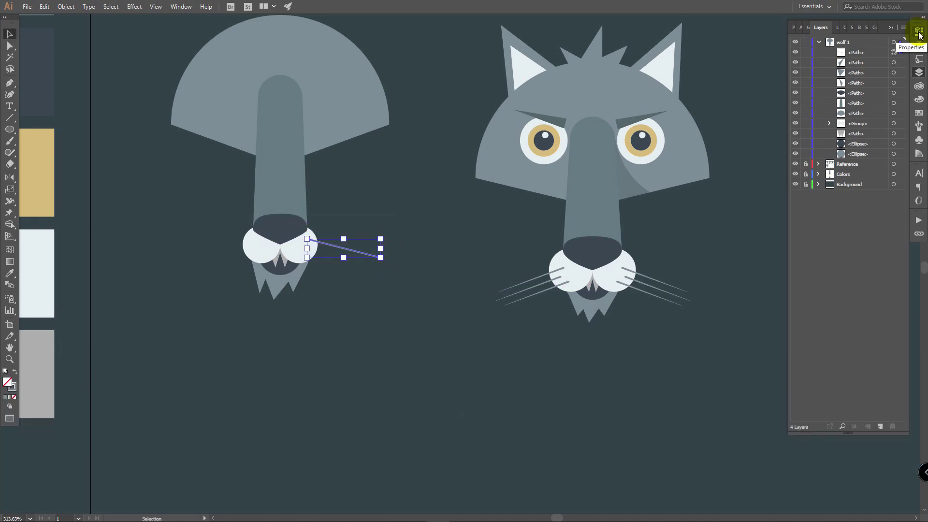
# Apply the tapered width profile that narrows to a point at the outer end to the whisker's stroke
pyautogui.click(919, 31)
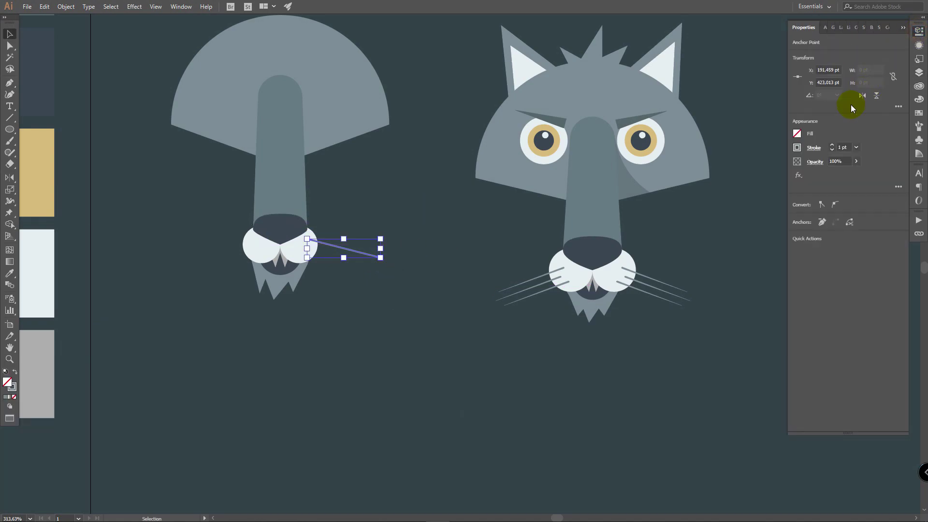
pyautogui.click(813, 148)
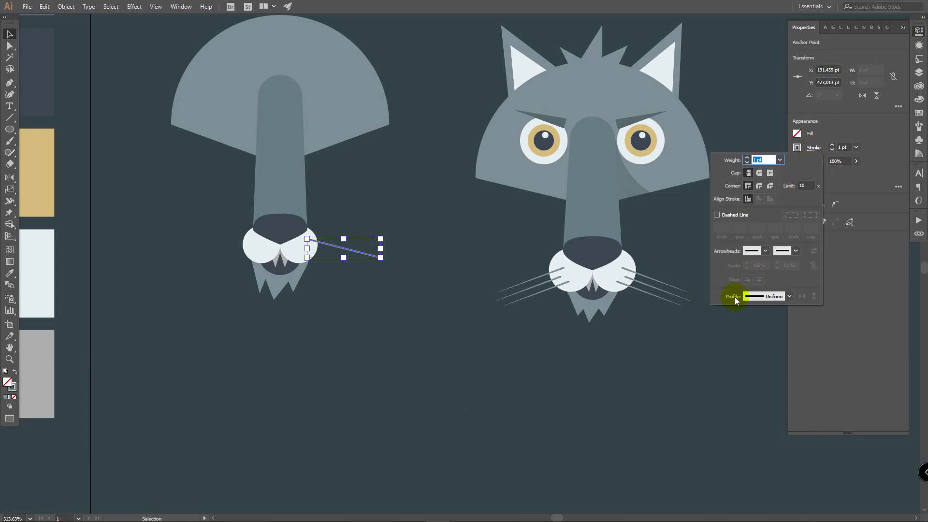
pyautogui.click(788, 297)
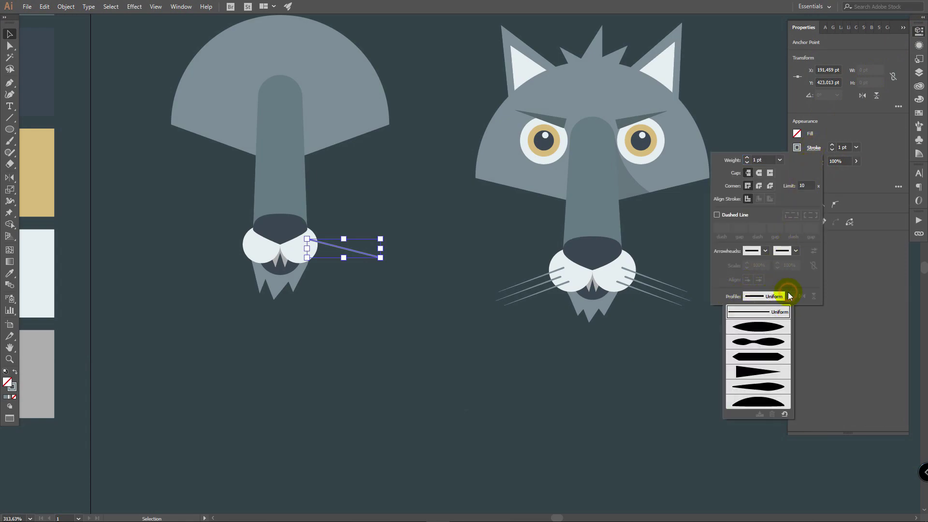
pyautogui.click(774, 373)
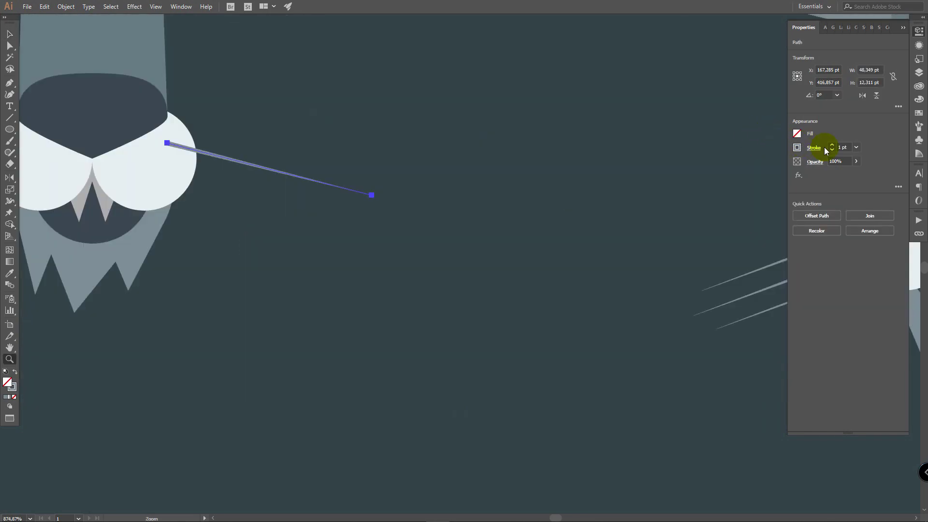
# Give the whisker a round stroke cap and a stroke weight of 1,5 pt
pyautogui.click(826, 151)
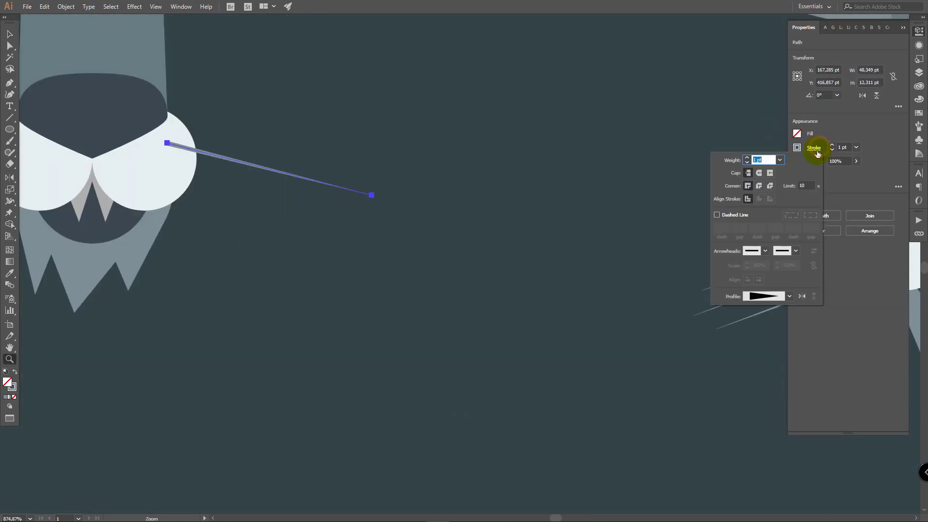
pyautogui.click(760, 179)
pyautogui.click(834, 144)
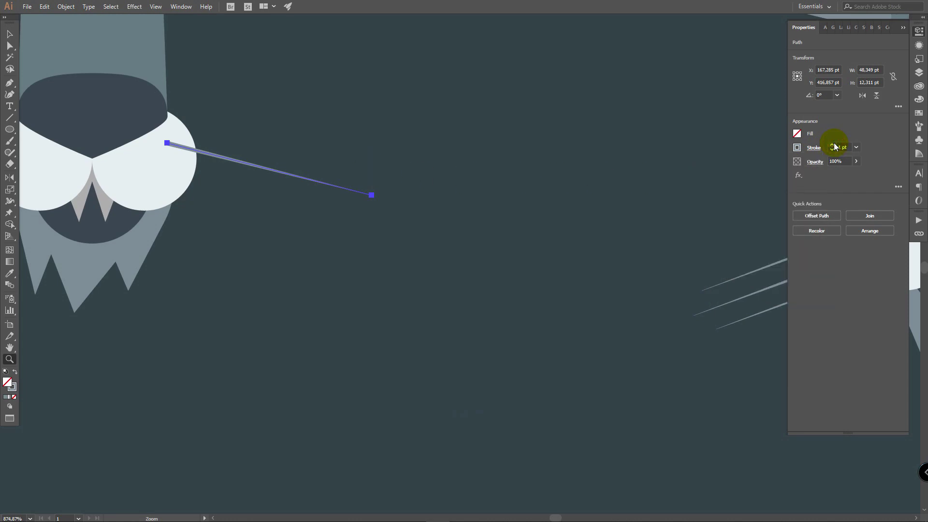
pyautogui.click(833, 144)
pyautogui.click(836, 147)
pyautogui.write('1,5')
pyautogui.press('Return')
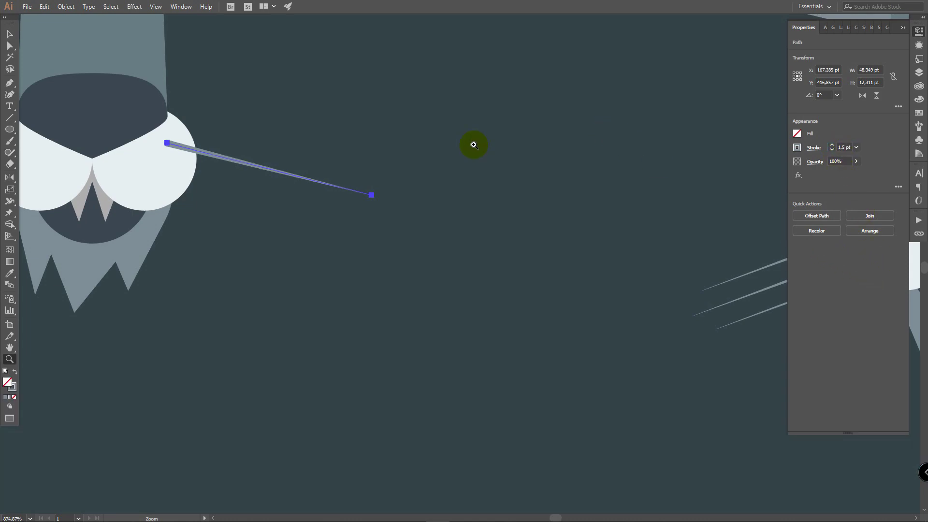
# Place a copy of the whisker parallel to the first, slightly lower and closer to the muzzle's centre
pyautogui.press('v')
pyautogui.press('z')
pyautogui.moveTo(544, 151); pyautogui.dragTo(451, 148)
pyautogui.press('space')
pyautogui.moveTo(485, 141); pyautogui.dragTo(452, 146)
pyautogui.press('v')
pyautogui.press('alt')
pyautogui.moveTo(340, 163); pyautogui.dragTo(328, 172)
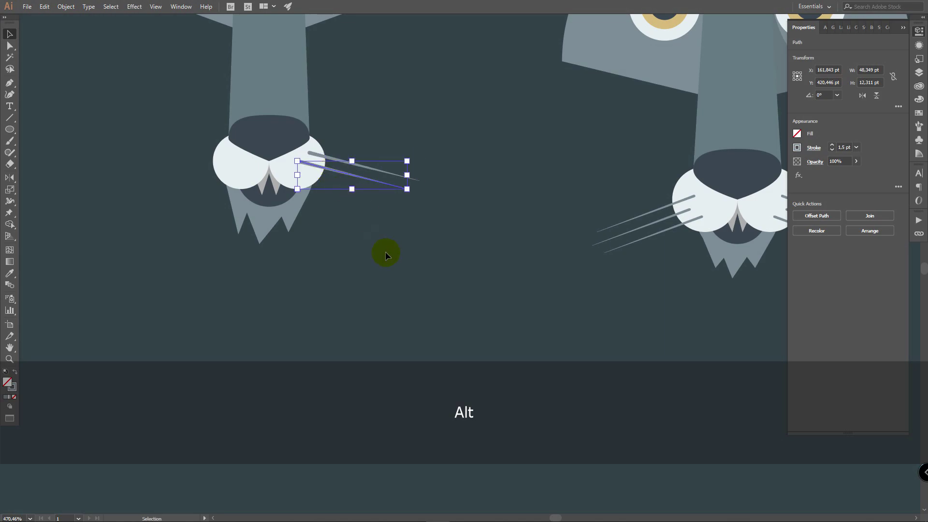
# Add a third parallel whisker on the right muzzle and offset its start slightly outward from the middle one
pyautogui.hotkey('ctrl', 'd')
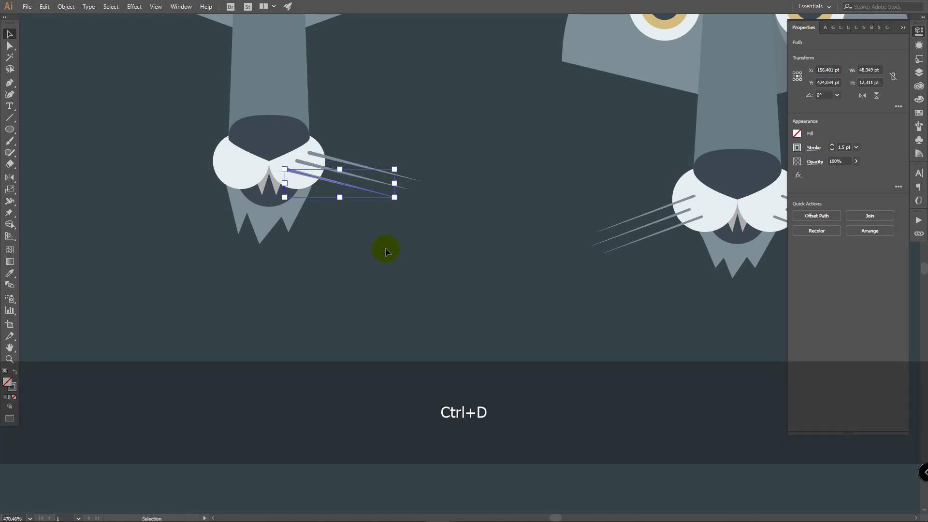
pyautogui.press('z')
pyautogui.click(309, 172)
pyautogui.press('v')
pyautogui.moveTo(270, 184); pyautogui.dragTo(363, 210)
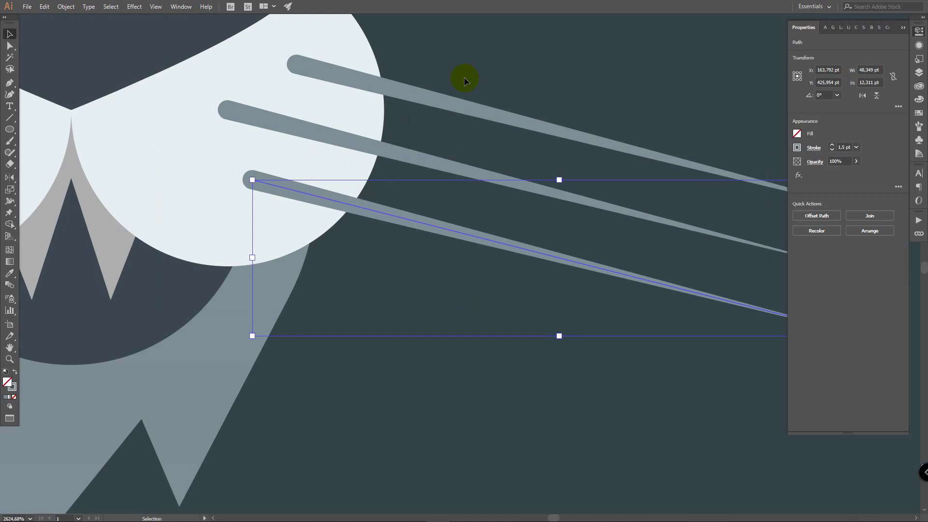
# Group the three whiskers on the right side of the muzzle
pyautogui.click(530, 38)
pyautogui.moveTo(458, 310); pyautogui.dragTo(464, 302)
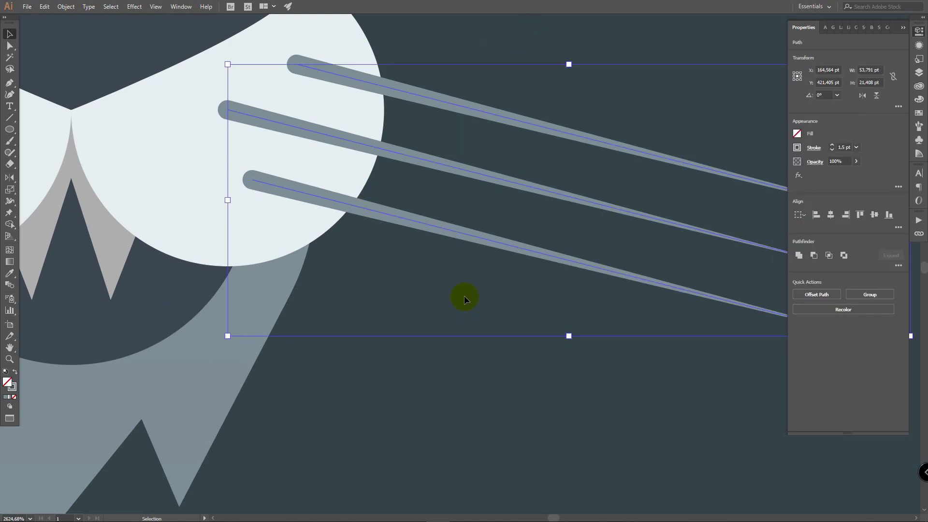
pyautogui.hotkey('ctrl', 'g')
# Reflect a copy of the whisker group across the vertical axis through the nose's lower tip onto the left muzzle
pyautogui.press('z')
pyautogui.moveTo(586, 201); pyautogui.dragTo(366, 210)
pyautogui.press('space')
pyautogui.moveTo(568, 196); pyautogui.dragTo(517, 223)
pyautogui.moveTo(516, 224); pyautogui.dragTo(509, 226)
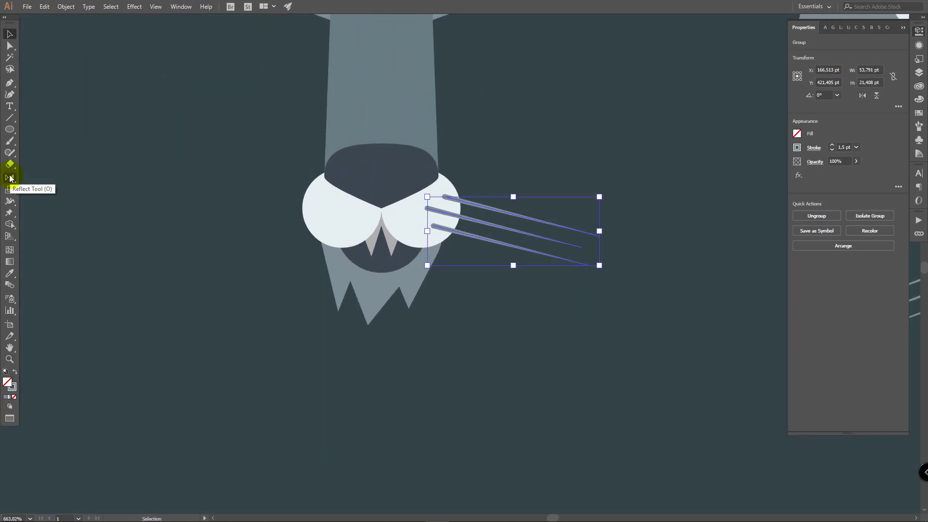
pyautogui.click(9, 178)
pyautogui.press('alt')
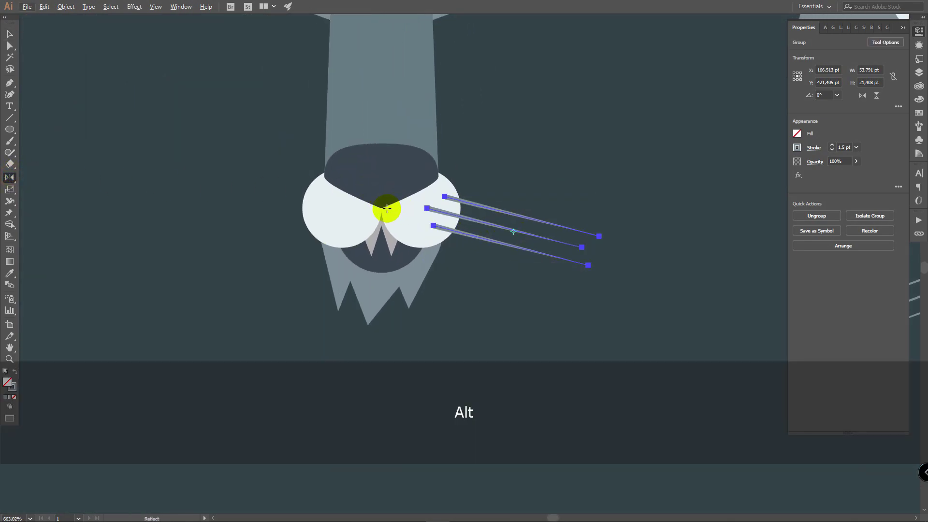
pyautogui.keyDown('alt'); pyautogui.click(381, 208); pyautogui.keyUp('alt')
pyautogui.click(557, 260)
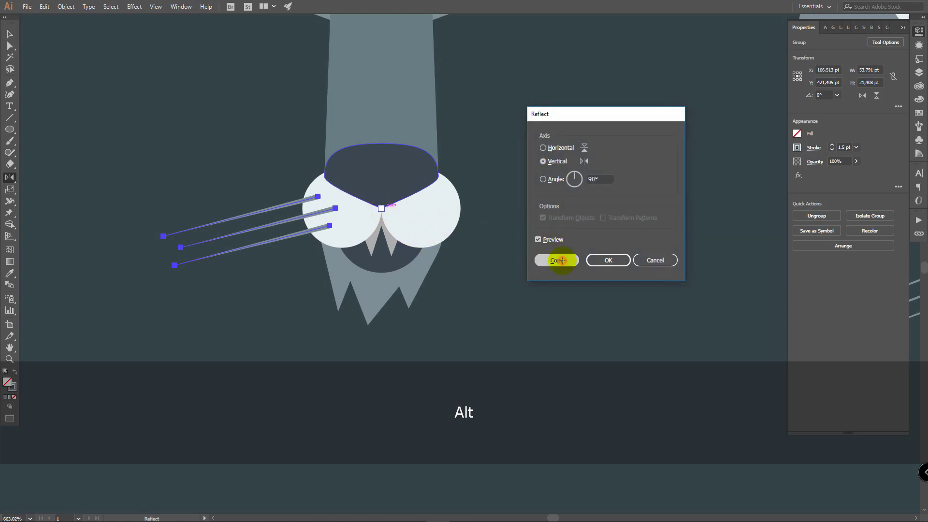
pyautogui.press('v')
pyautogui.click(495, 307)
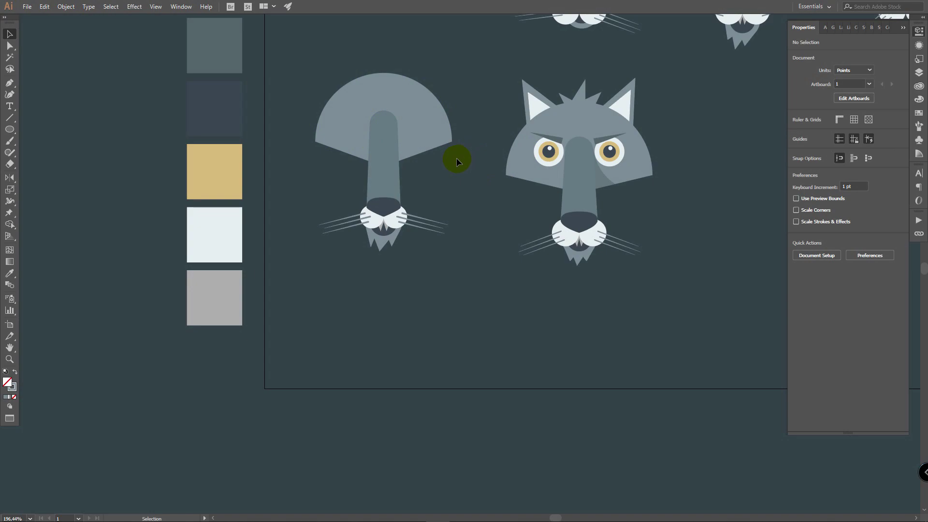
# Shorten the snout shape to about 83 pt high by raising its three bottom anchor points straight up
pyautogui.press('space')
pyautogui.moveTo(462, 158); pyautogui.dragTo(427, 181)
pyautogui.press('z')
pyautogui.moveTo(411, 179); pyautogui.dragTo(477, 172)
pyautogui.click(319, 208)
pyautogui.press('z')
pyautogui.moveTo(340, 250); pyautogui.dragTo(386, 253)
pyautogui.press('v')
pyautogui.press('a')
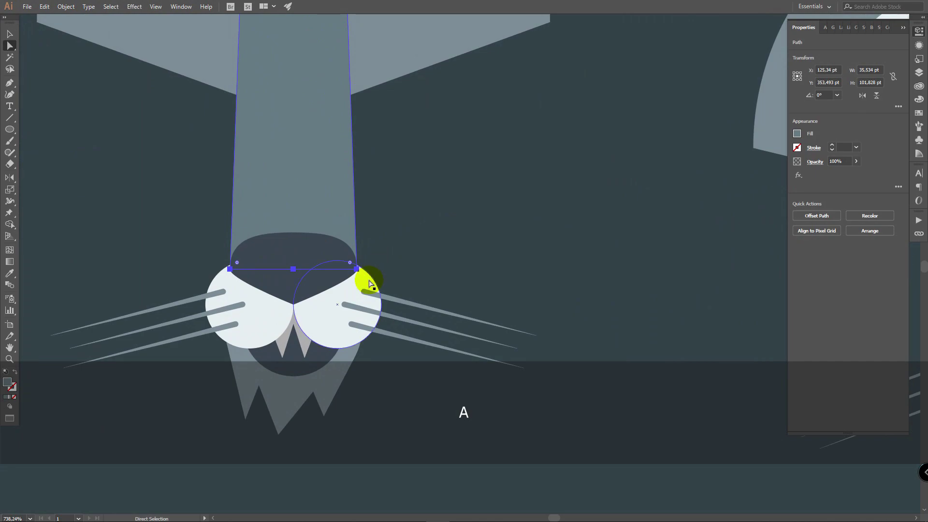
pyautogui.click(230, 269)
pyautogui.keyDown('shift'); pyautogui.click(294, 268); pyautogui.keyUp('shift')
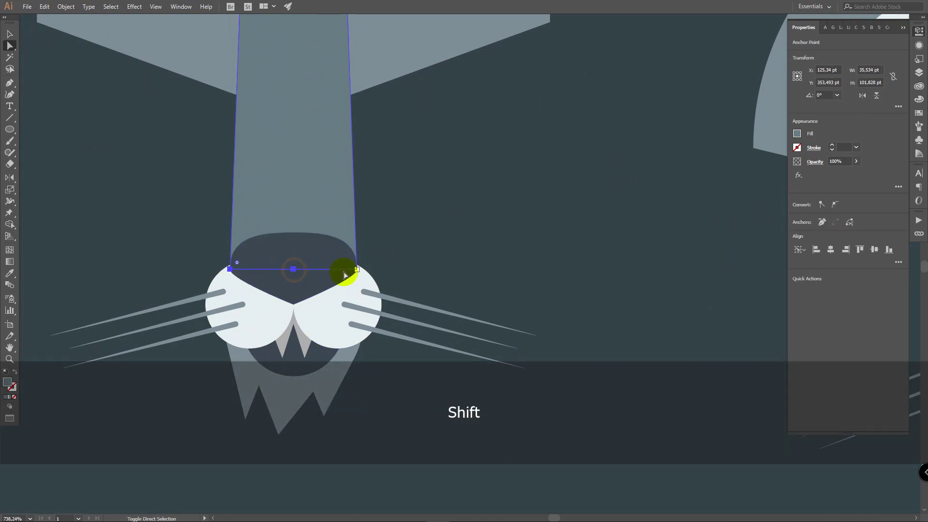
pyautogui.keyDown('shift'); pyautogui.click(356, 270); pyautogui.keyUp('shift')
pyautogui.moveTo(358, 269); pyautogui.dragTo(356, 203)
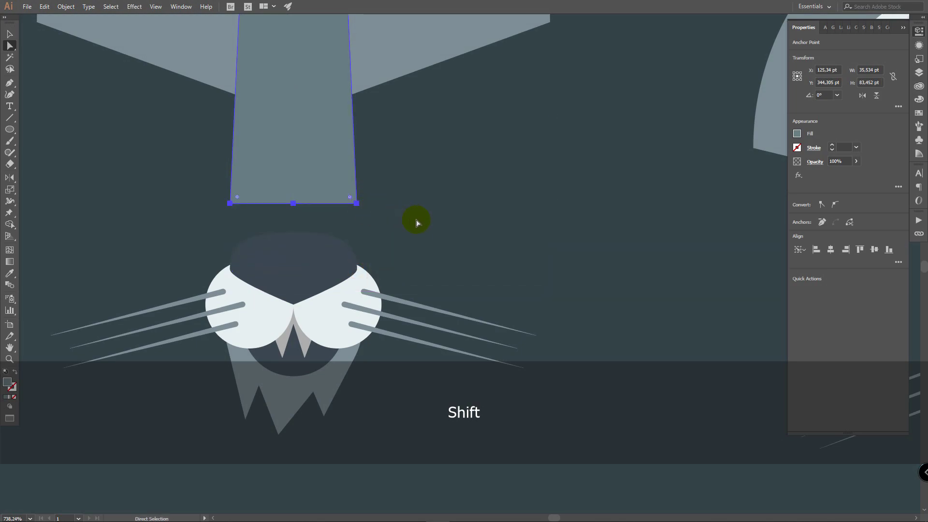
pyautogui.press('v')
pyautogui.click(468, 228)
# Move the nose, muzzle, mouth, chin fur and whiskers together straight up onto the shortened snout's end
pyautogui.press('space')
pyautogui.moveTo(421, 263); pyautogui.dragTo(471, 154)
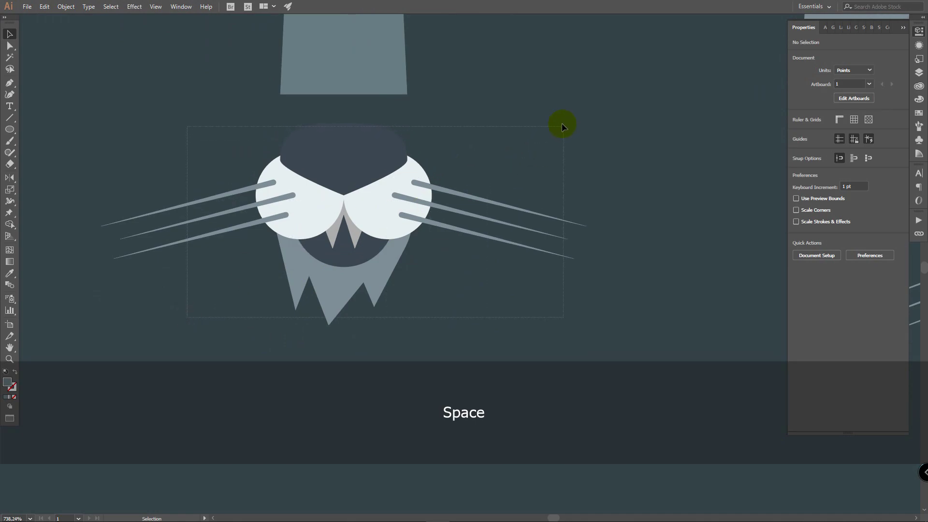
pyautogui.moveTo(564, 129); pyautogui.dragTo(557, 114)
pyautogui.press('shift')
pyautogui.moveTo(400, 190); pyautogui.dragTo(400, 138)
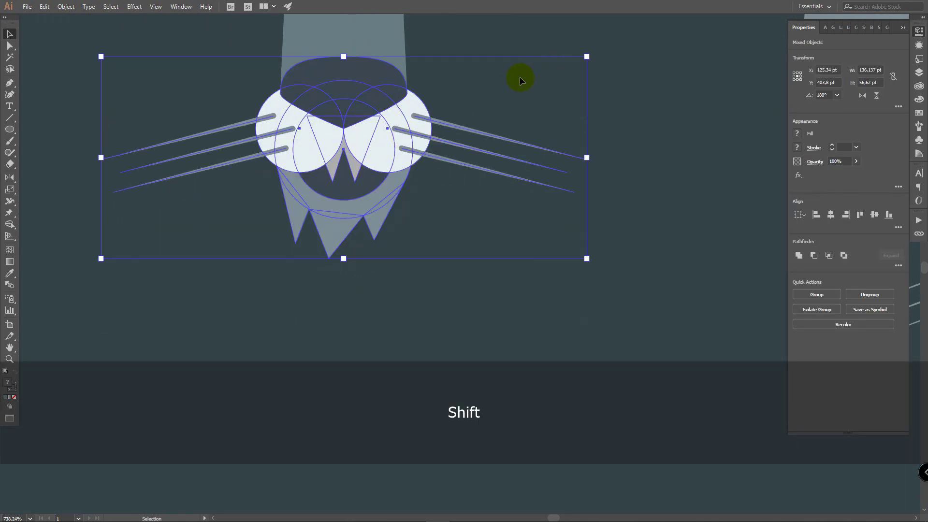
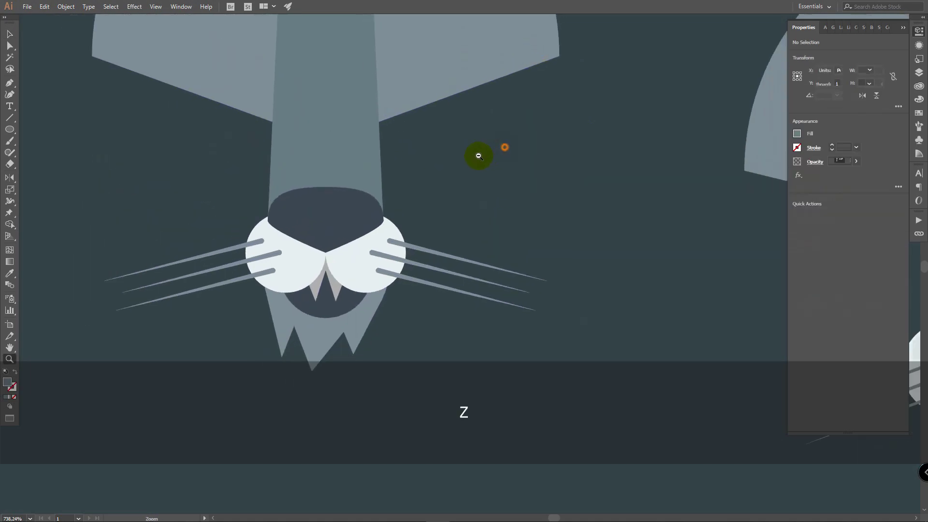
# Draw a circle about 39 pt wide beside the head, filled with the palette's off-white, for the eyeball
pyautogui.press('space')
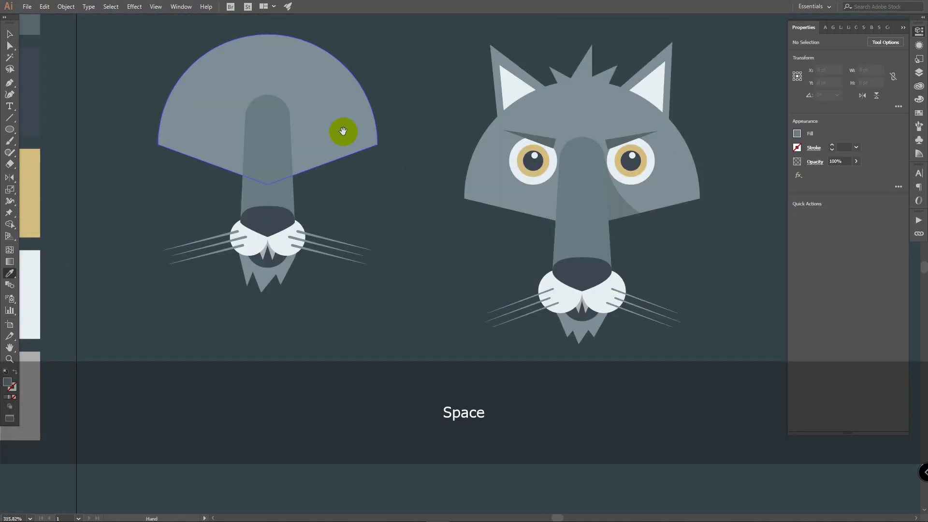
pyautogui.moveTo(343, 132); pyautogui.dragTo(398, 186)
pyautogui.click(89, 287)
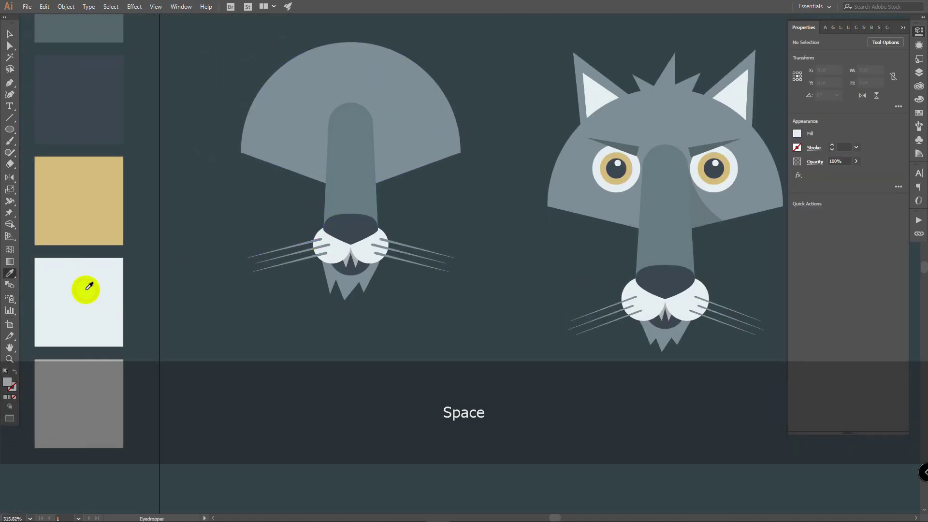
pyautogui.press('l')
pyautogui.moveTo(177, 163); pyautogui.dragTo(236, 221)
# Copy the eyeball circle in place, scale the copy to about 25 pt from its centre and fill it with the palette's yellow
pyautogui.press('v')
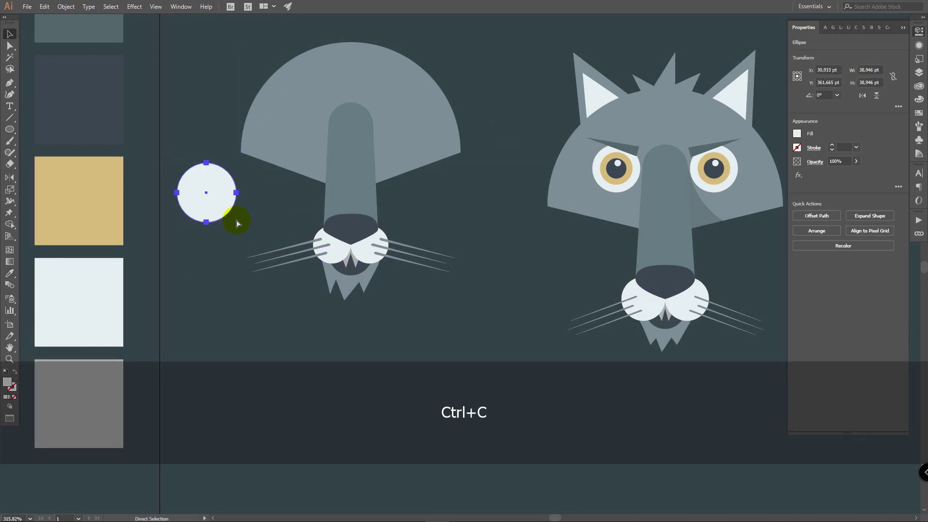
pyautogui.hotkey('ctrl', 'f')
pyautogui.moveTo(237, 163); pyautogui.dragTo(229, 169)
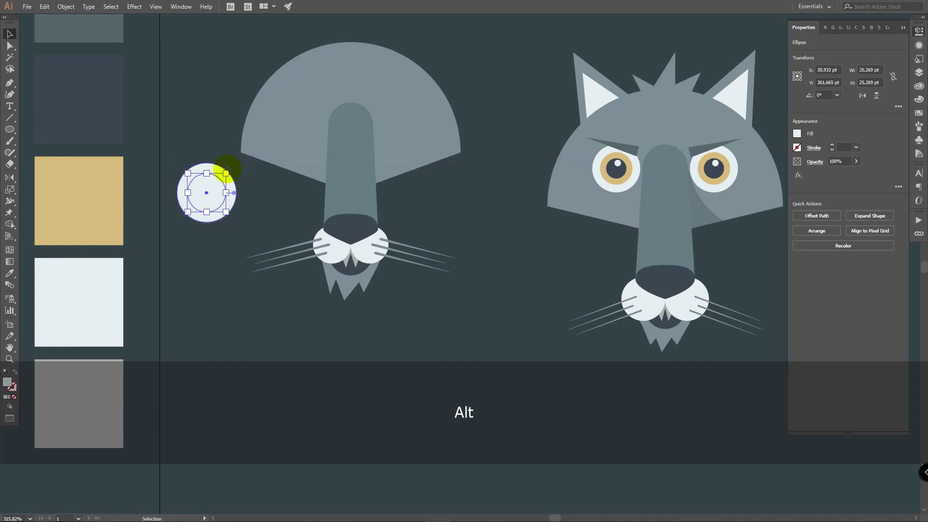
pyautogui.press('i')
pyautogui.click(92, 186)
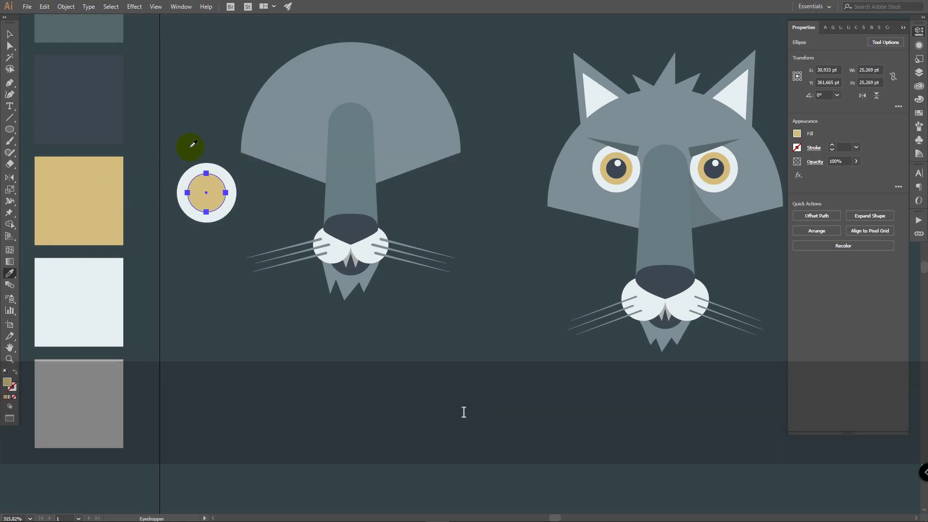
# Copy the iris in place, scale the copy to about 15 pt from its centre and fill it with the dark palette colour
pyautogui.press('ctrl')
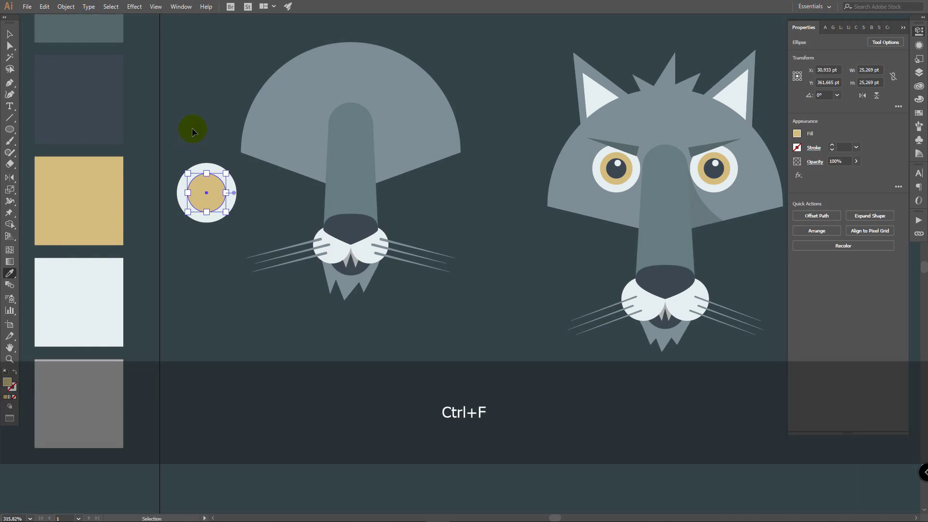
pyautogui.moveTo(225, 173); pyautogui.dragTo(221, 174)
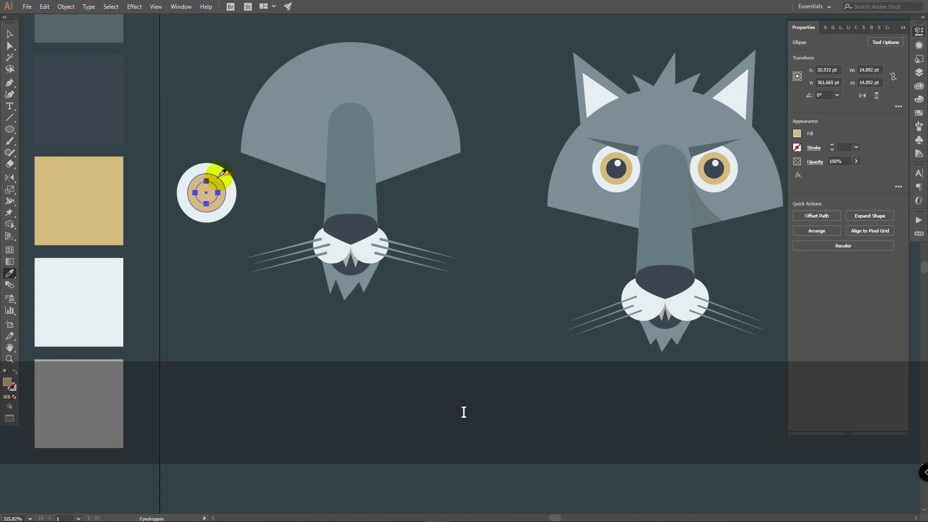
pyautogui.click(81, 91)
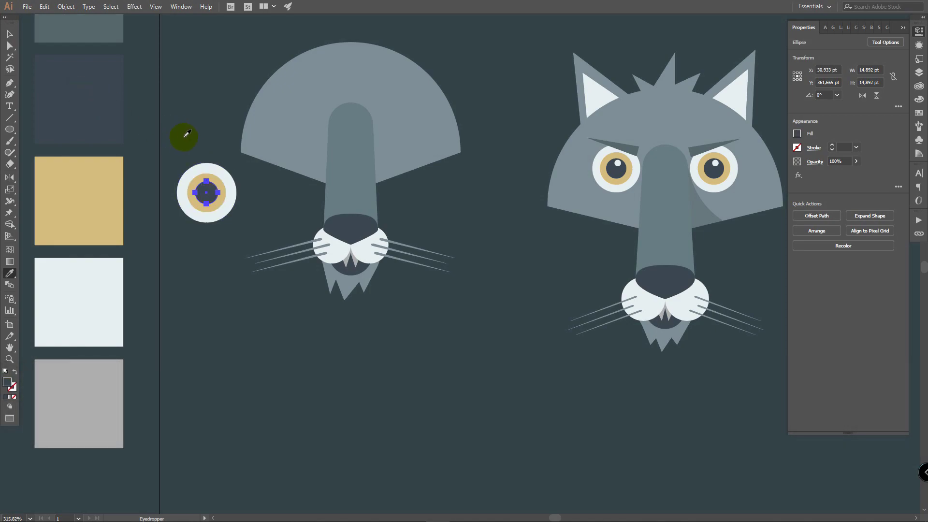
# Create an off-white highlight from a copy of the pupil, scaled down to a small dot in the pupil's upper right
pyautogui.press('ctrl')
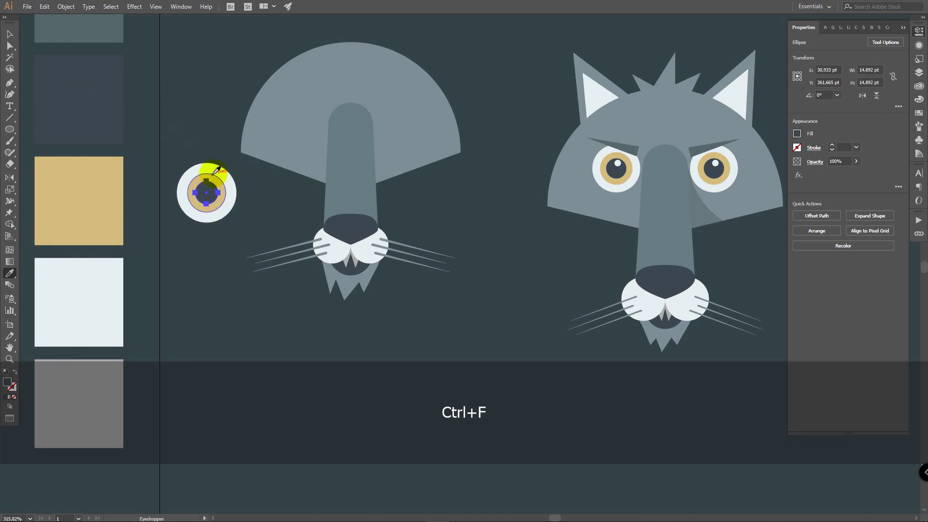
pyautogui.click(98, 277)
pyautogui.press('z')
pyautogui.moveTo(290, 186); pyautogui.dragTo(508, 170)
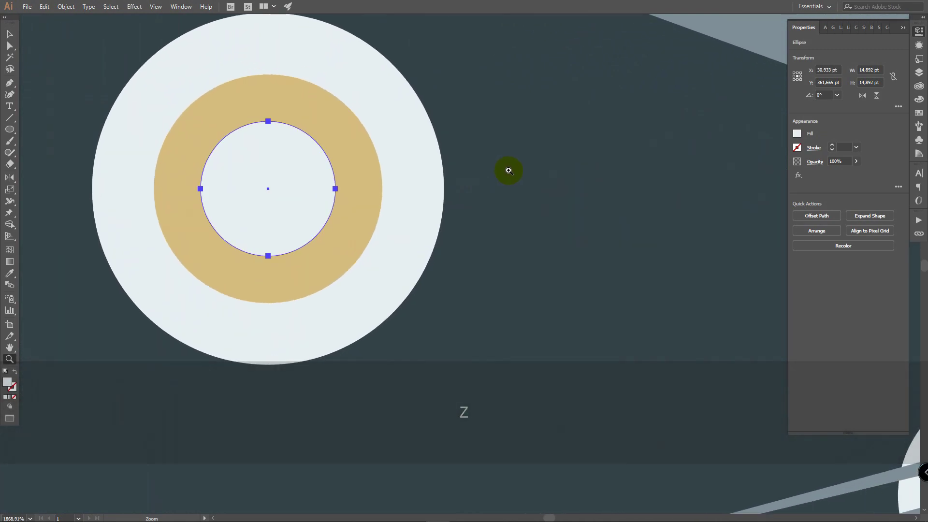
pyautogui.press('v')
pyautogui.moveTo(202, 255); pyautogui.dragTo(254, 202)
pyautogui.moveTo(292, 170); pyautogui.dragTo(306, 148)
pyautogui.click(527, 239)
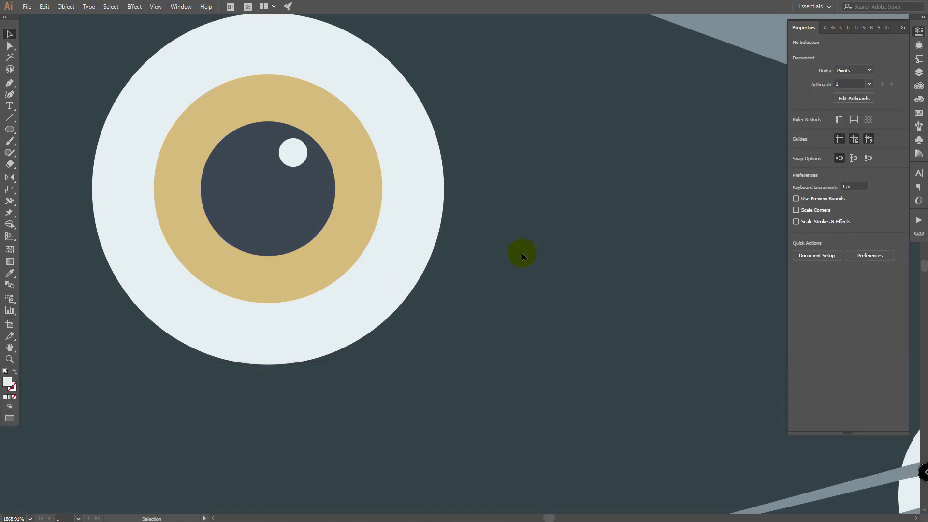
# Scale the eye's outer white circle down to about 35 pt from its centre
pyautogui.press('z')
pyautogui.moveTo(586, 192); pyautogui.dragTo(295, 217)
pyautogui.moveTo(270, 220); pyautogui.dragTo(324, 197)
pyautogui.press('v')
pyautogui.click(303, 217)
pyautogui.click(547, 191)
pyautogui.click(257, 202)
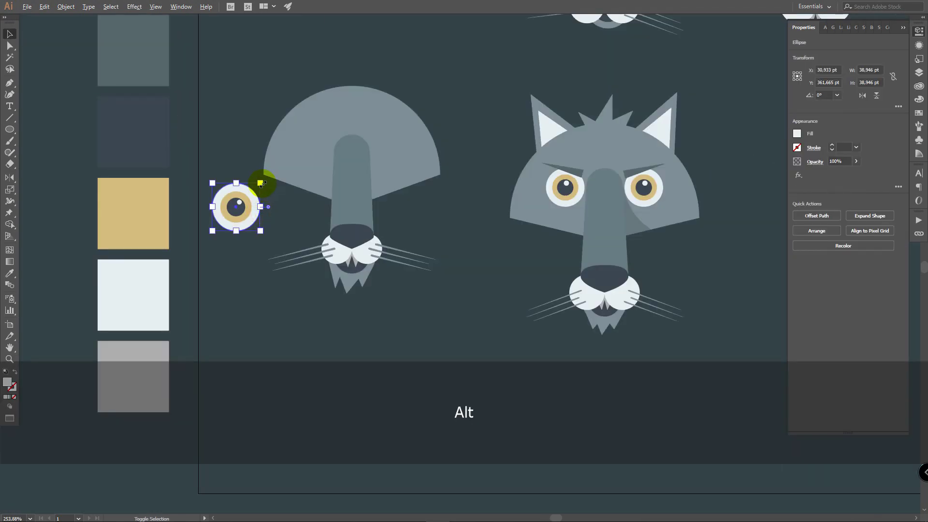
pyautogui.moveTo(261, 183); pyautogui.dragTo(259, 189)
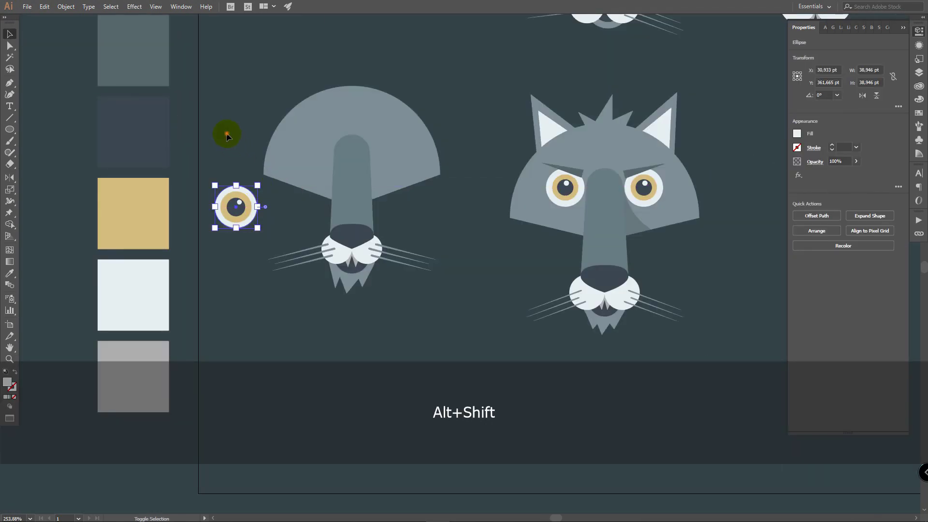
pyautogui.click(226, 133)
# Group the eye's circles and place the eye, scaled to about 32 pt, on the head just left of the snout
pyautogui.moveTo(204, 242); pyautogui.dragTo(253, 188)
pyautogui.hotkey('ctrl', 'g')
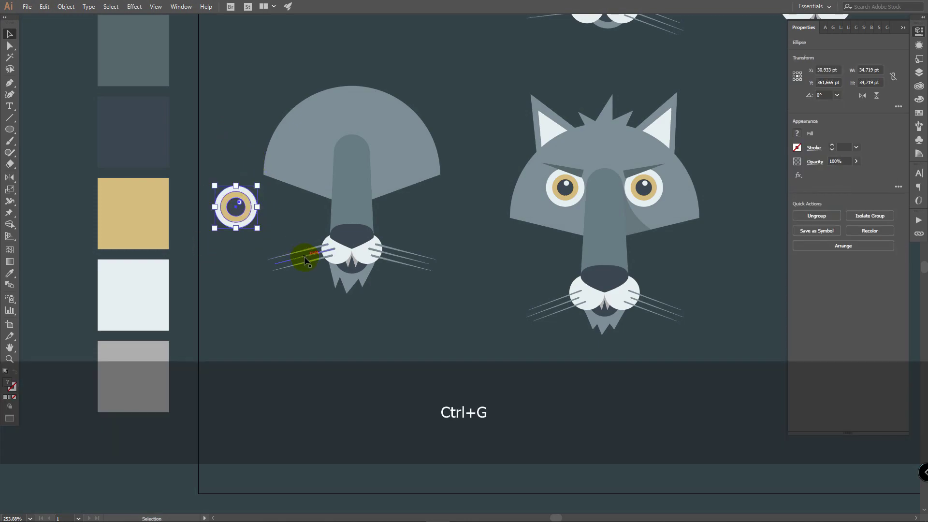
pyautogui.click(275, 217)
pyautogui.moveTo(248, 213); pyautogui.dragTo(331, 130)
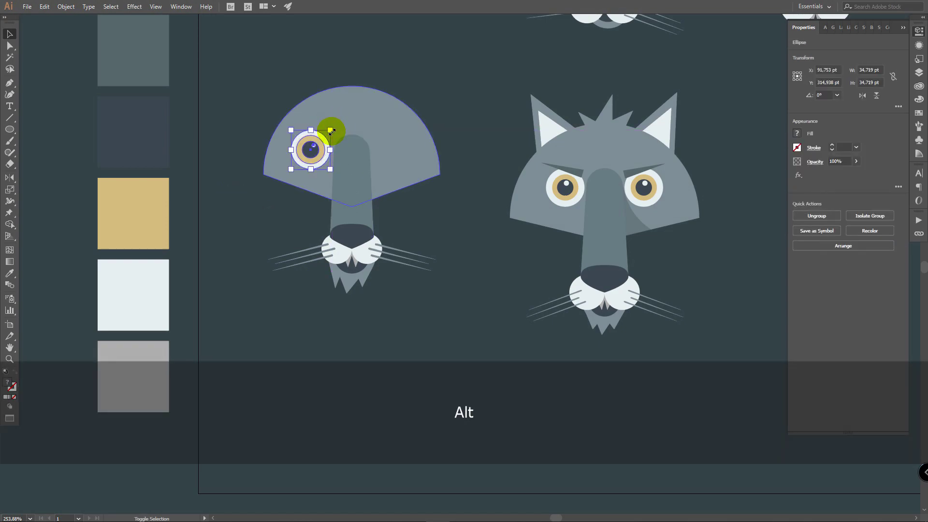
pyautogui.click(474, 251)
pyautogui.scroll(7, 331, 148)
pyautogui.moveTo(292, 183); pyautogui.dragTo(300, 186)
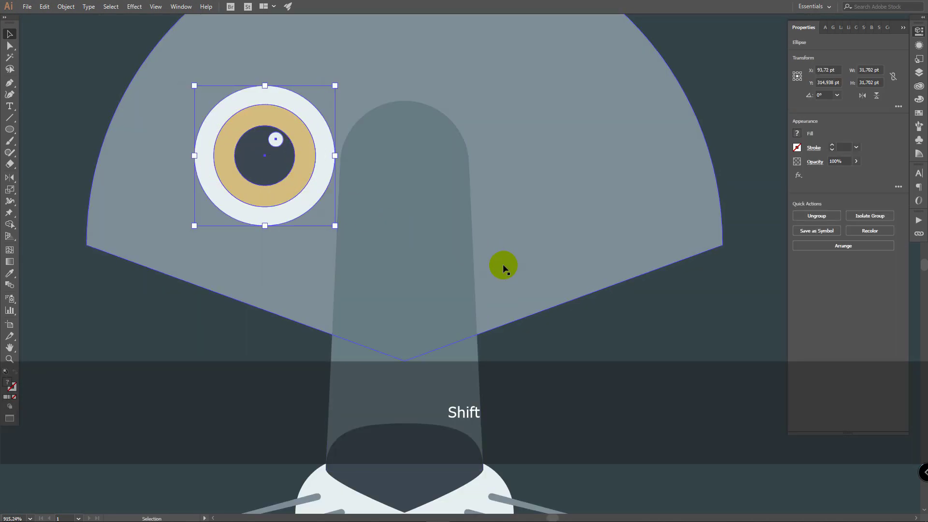
# Reflect a copy of the eye across the vertical axis through the snout's top point onto the head's right side
pyautogui.click(10, 178)
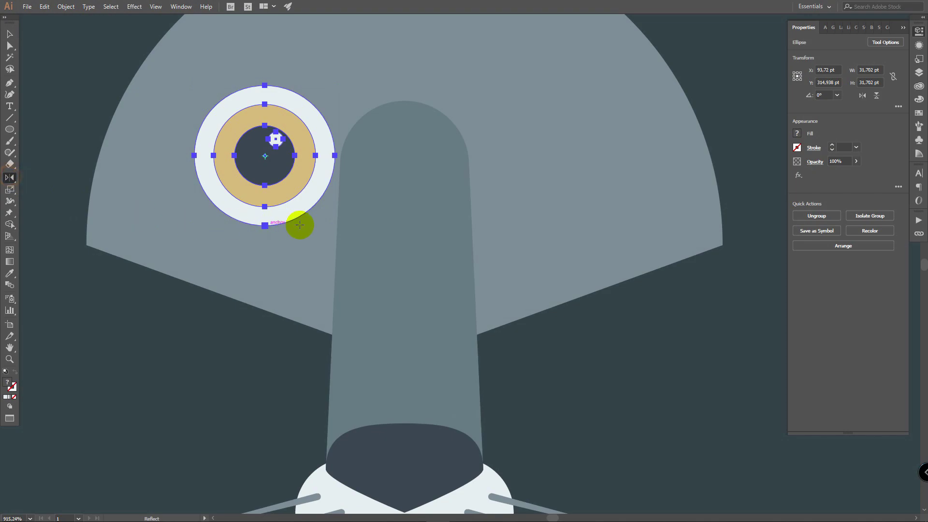
pyautogui.keyDown('alt'); pyautogui.click(405, 101); pyautogui.keyUp('alt')
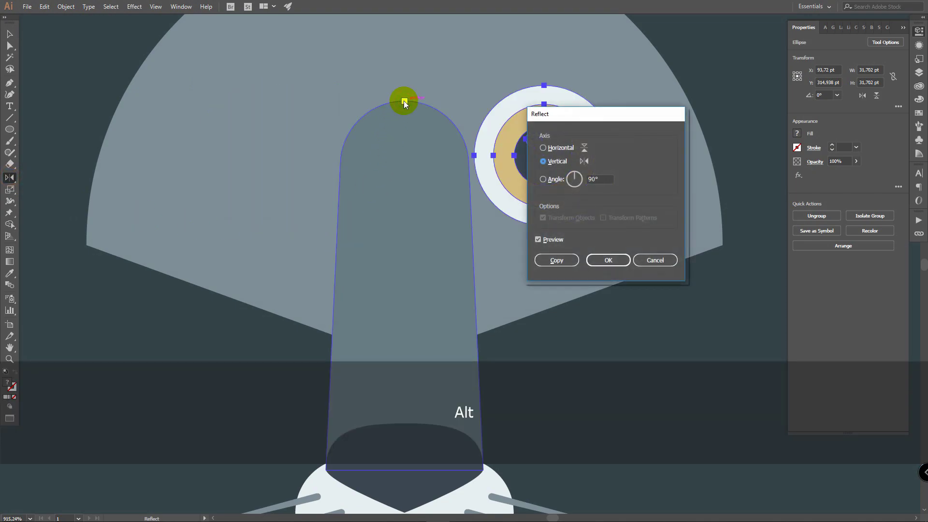
pyautogui.click(561, 260)
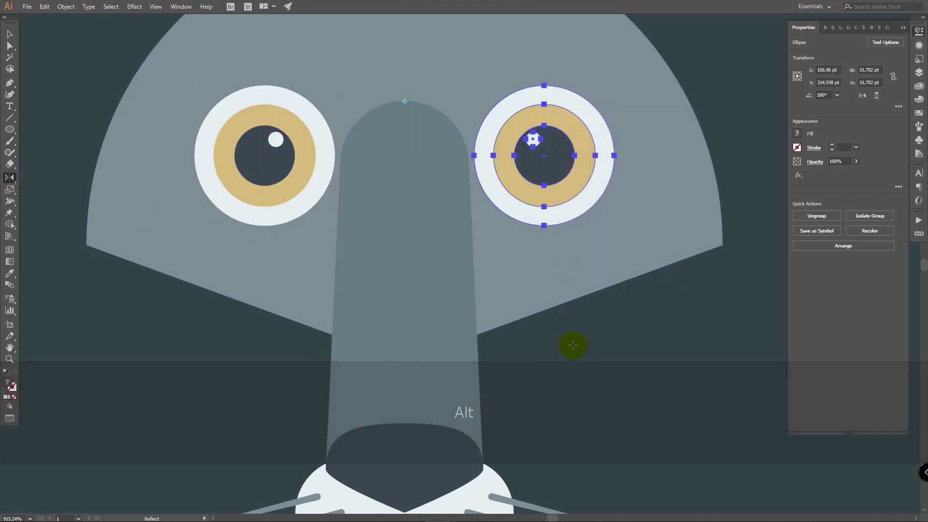
pyautogui.press('z')
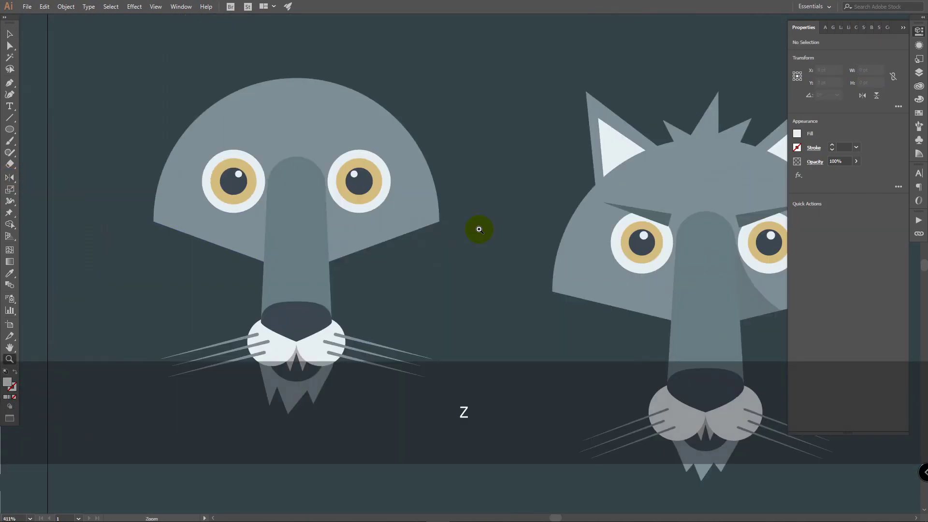
pyautogui.moveTo(477, 227); pyautogui.dragTo(417, 220)
pyautogui.press('v')
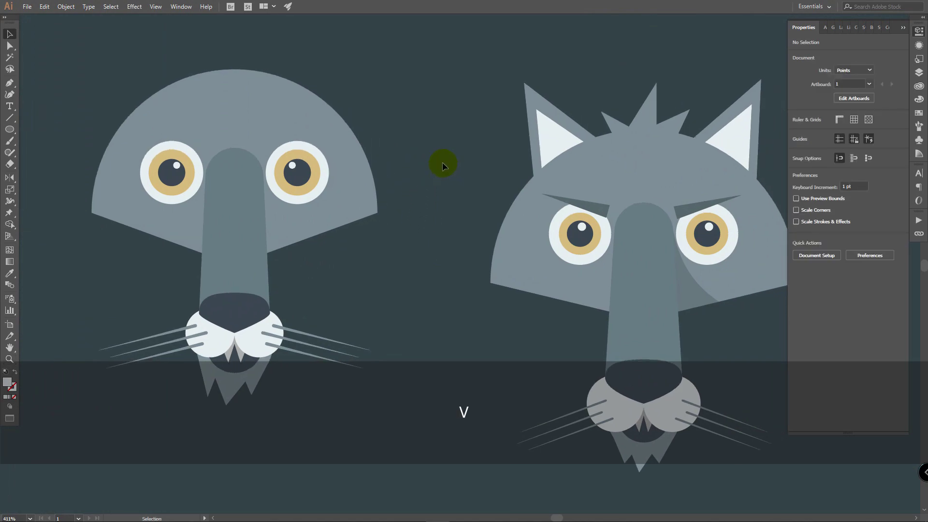
# Draw a horizontal eyebrow line about 29 pt long above the right eye, using the sampled dark grey-green swatch colour as its stroke
pyautogui.press('i')
pyautogui.press('space')
pyautogui.moveTo(356, 136); pyautogui.dragTo(597, 321)
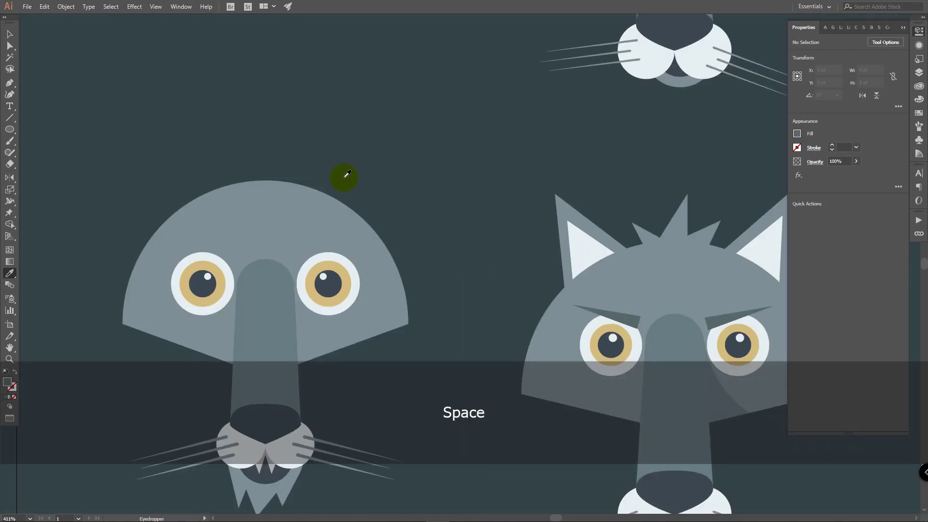
pyautogui.press('p')
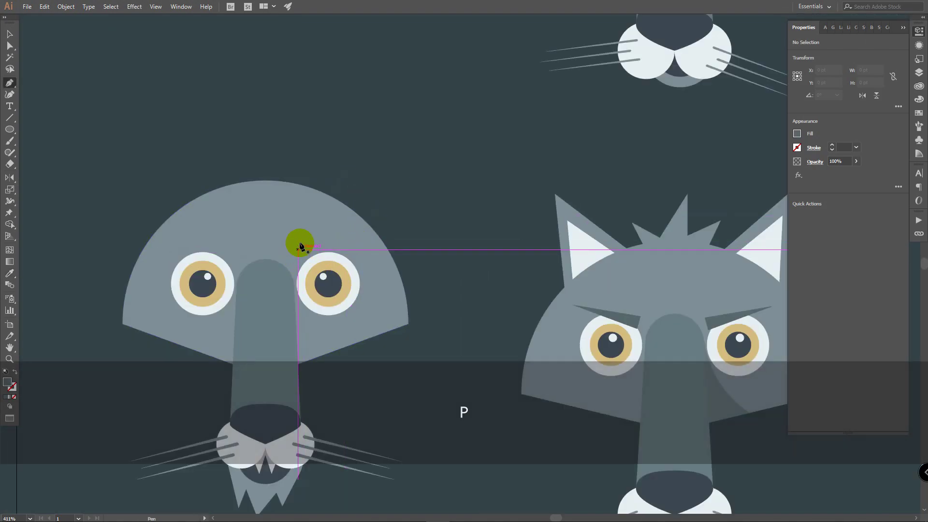
pyautogui.click(287, 226)
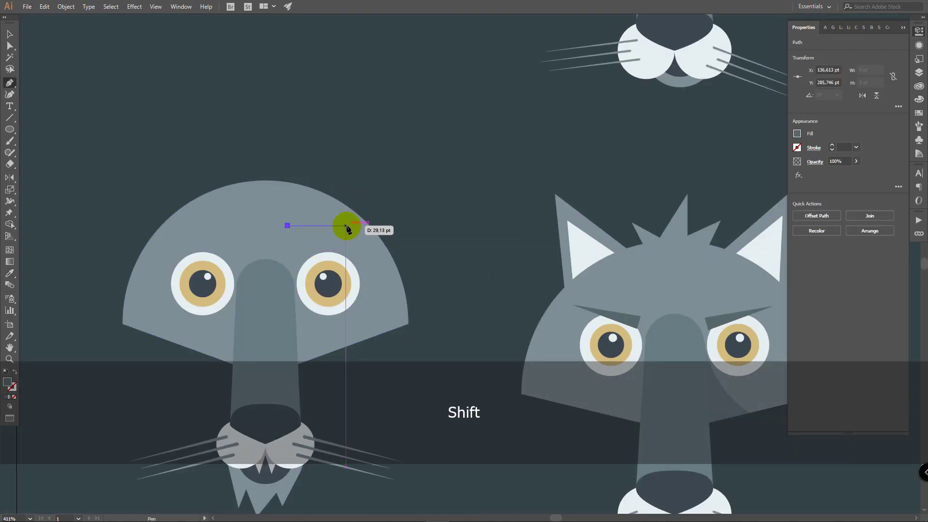
pyautogui.click(347, 226)
pyautogui.press('v')
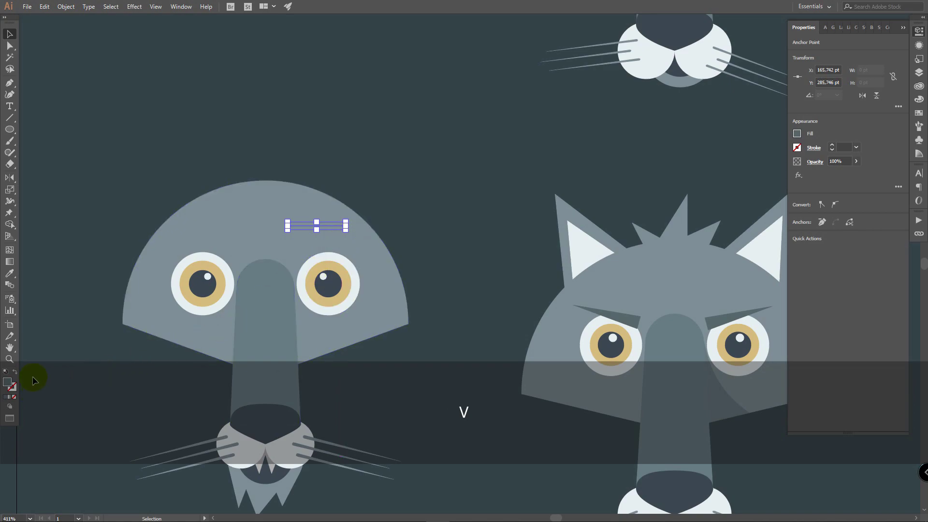
pyautogui.click(15, 371)
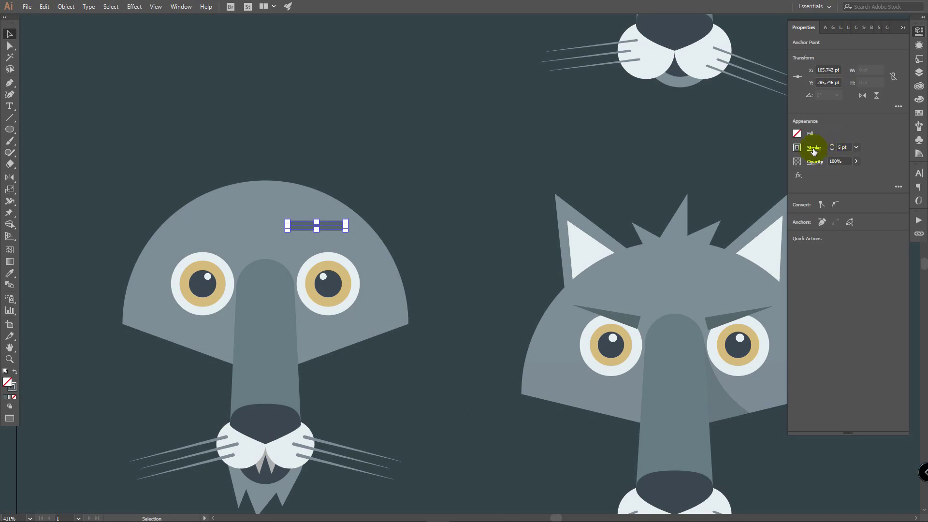
# Apply a triangular width profile to the eyebrow stroke so that it tapers toward the head's outer side
pyautogui.click(813, 148)
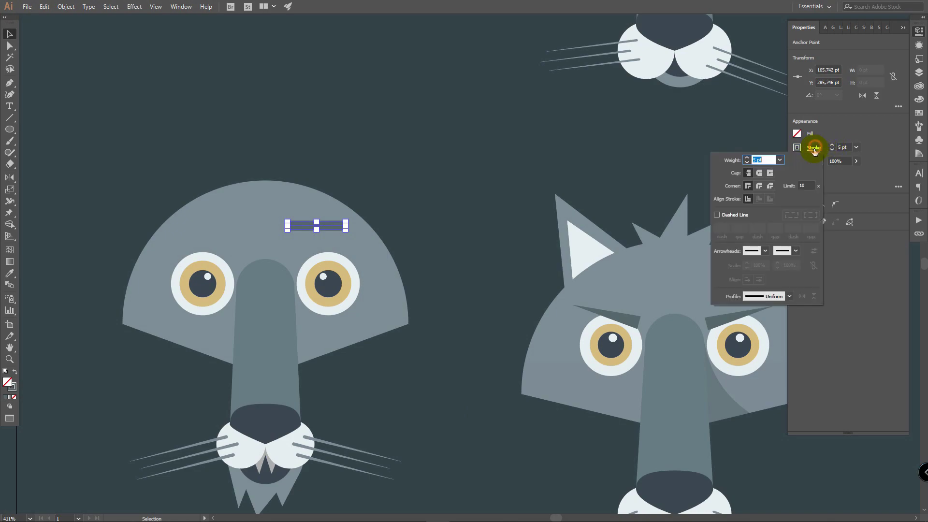
pyautogui.click(783, 297)
pyautogui.click(763, 374)
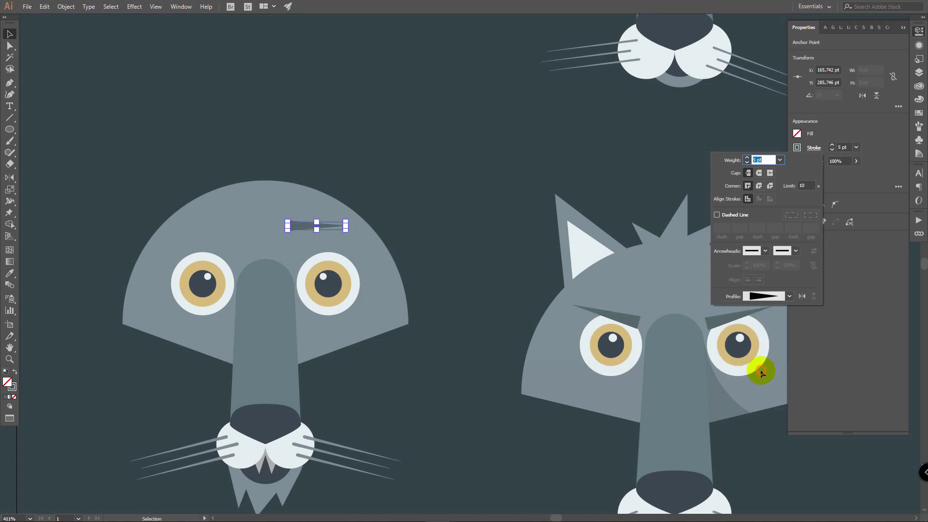
# Extend the eyebrow's outer end horizontally to a length of about 40 pt and set its stroke weight to 7 pt
pyautogui.press('z')
pyautogui.moveTo(339, 112); pyautogui.dragTo(453, 116)
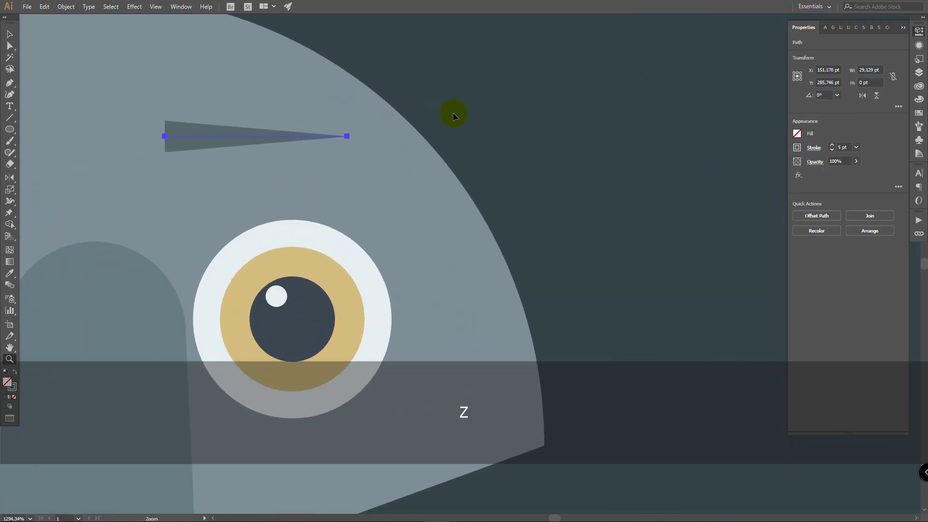
pyautogui.press('a')
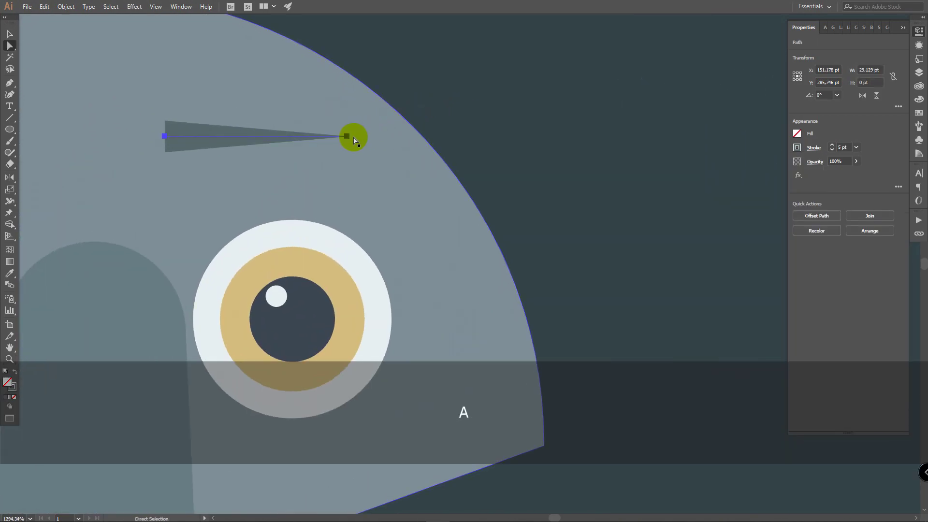
pyautogui.moveTo(347, 137); pyautogui.dragTo(454, 167)
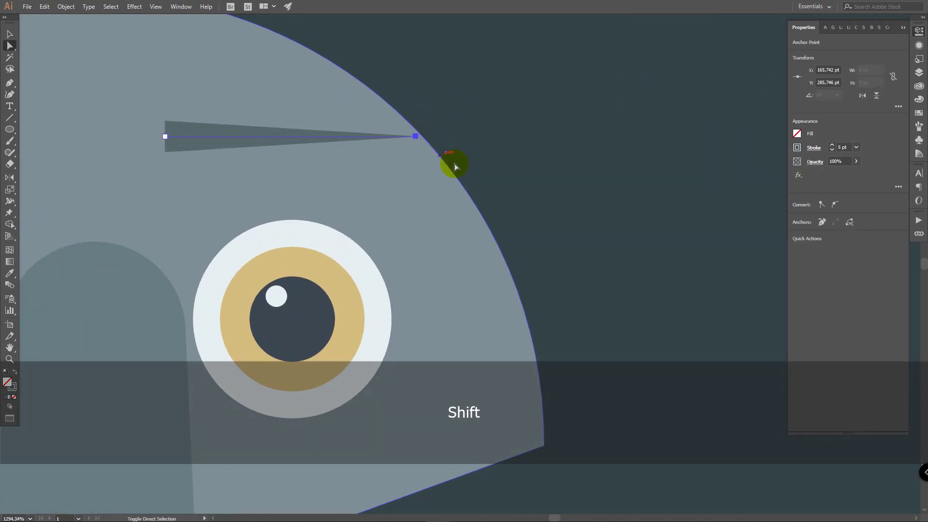
pyautogui.click(832, 145)
pyautogui.click(833, 145)
# Rotate the eyebrow by about 15.7° so its outer end points upward, with its thick end beside the top of the snout
pyautogui.press('z')
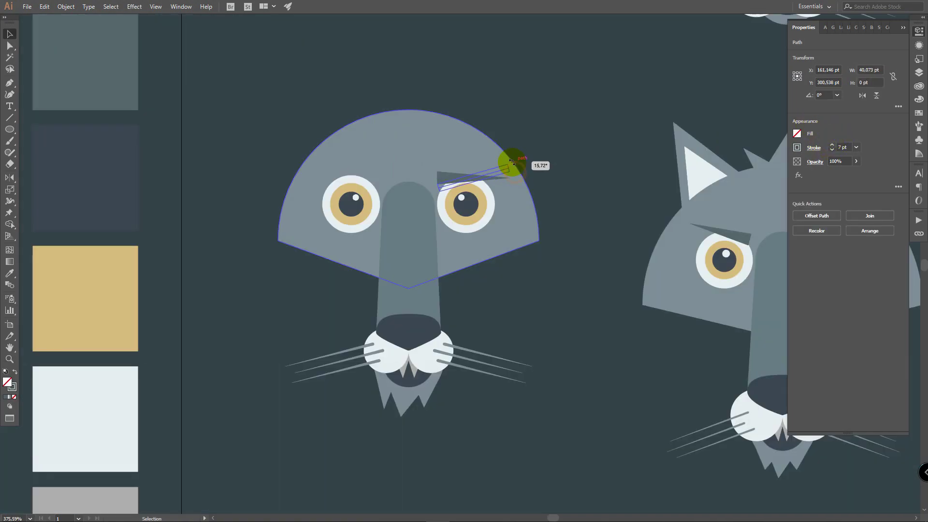
pyautogui.moveTo(512, 161); pyautogui.dragTo(476, 154)
pyautogui.press('space')
pyautogui.press('z')
pyautogui.moveTo(378, 166); pyautogui.dragTo(523, 157)
pyautogui.press('v')
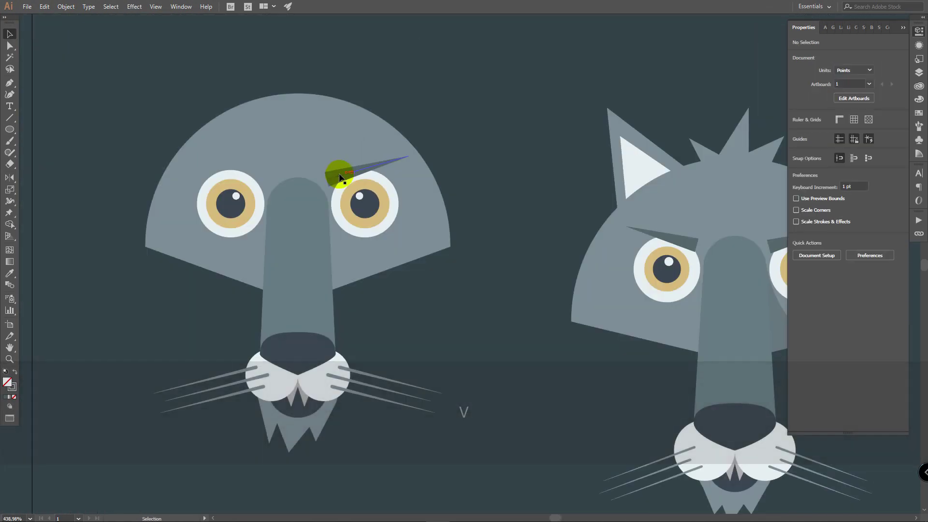
# Reflect a copy of the eyebrow across the vertical axis through the nose's top point onto the head's left side
pyautogui.click(340, 177)
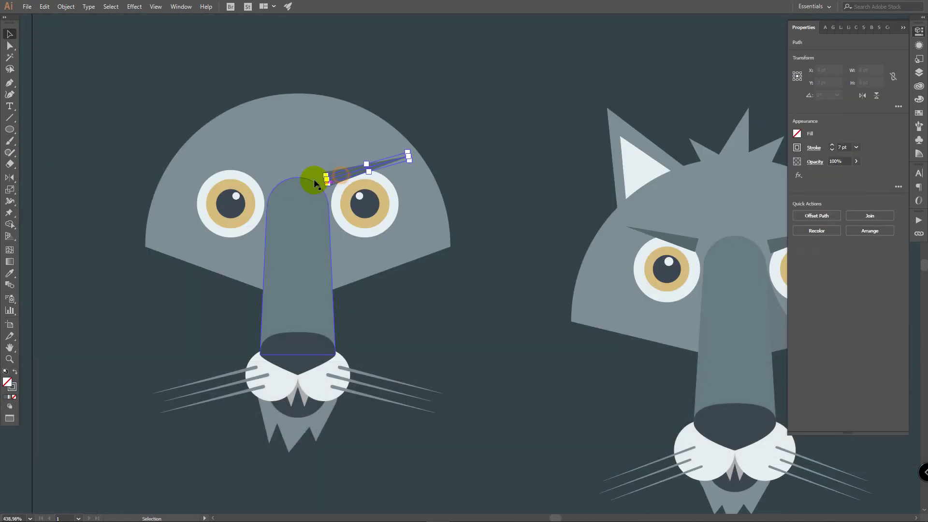
pyautogui.click(11, 178)
pyautogui.press('alt')
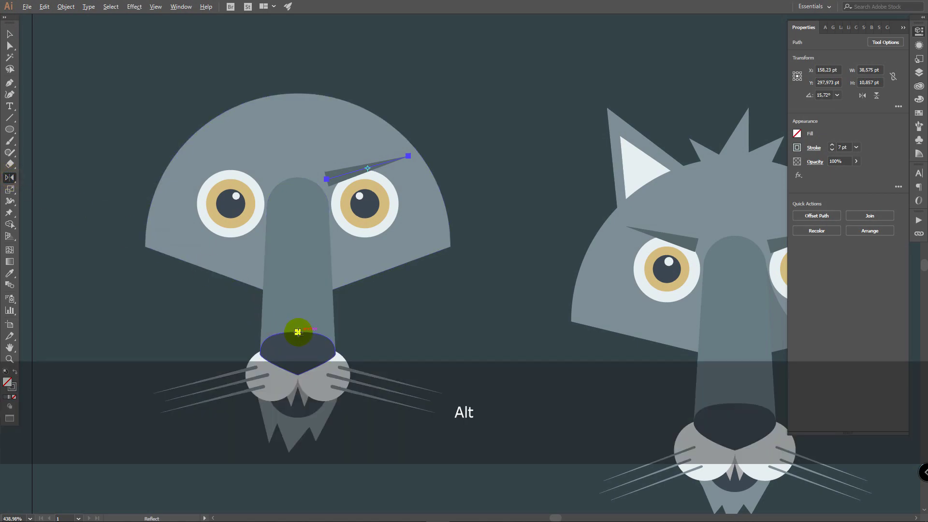
pyautogui.keyDown('alt'); pyautogui.click(298, 332); pyautogui.keyUp('alt')
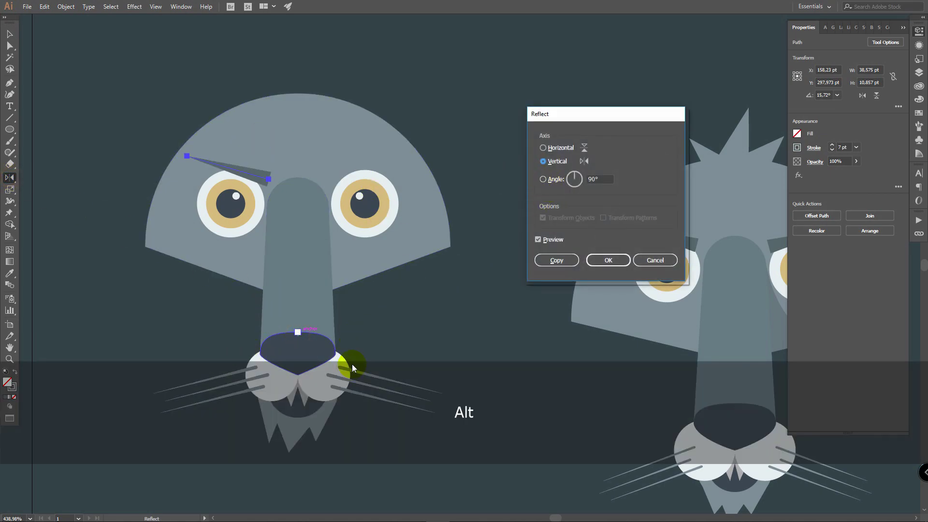
pyautogui.click(561, 260)
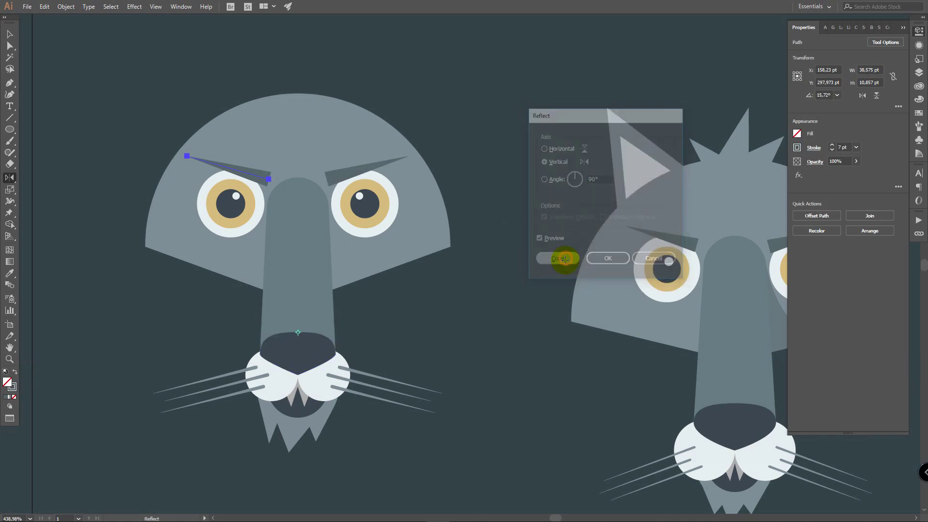
pyautogui.press('v')
pyautogui.click(514, 177)
# Narrow the head shape slightly from both sides and raise its top a little
pyautogui.moveTo(513, 177); pyautogui.dragTo(426, 147)
pyautogui.press('z')
pyautogui.moveTo(460, 144); pyautogui.dragTo(393, 169)
pyautogui.press('v')
pyautogui.click(336, 207)
pyautogui.moveTo(348, 190); pyautogui.dragTo(355, 190)
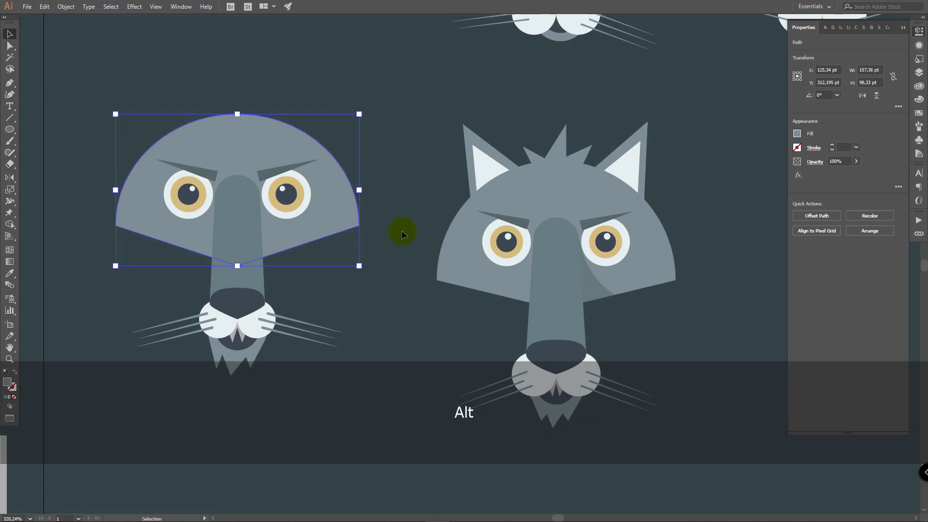
pyautogui.moveTo(237, 114); pyautogui.dragTo(242, 114)
pyautogui.click(249, 88)
# Draw a small triangular hair tuft in the head's grey, leaning outward just left of the crown's centre
pyautogui.press('p')
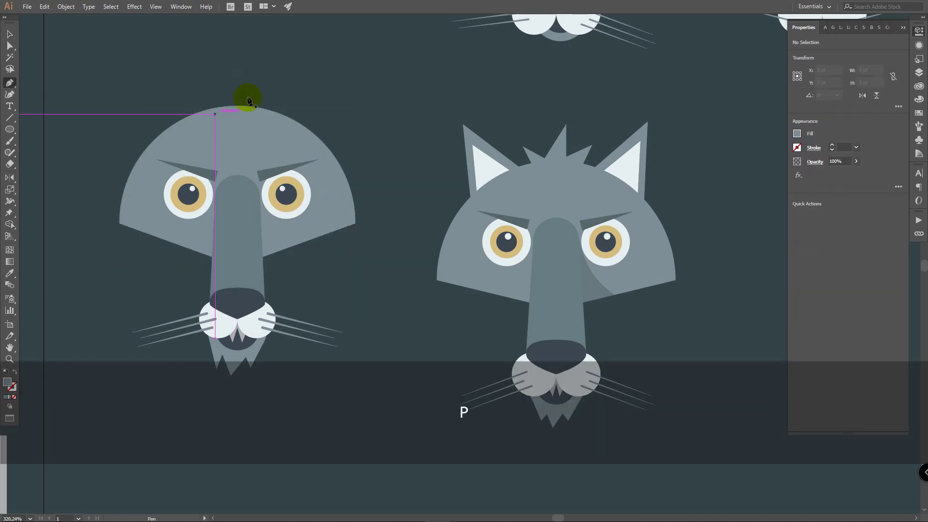
pyautogui.click(207, 114)
pyautogui.click(199, 92)
pyautogui.click(222, 111)
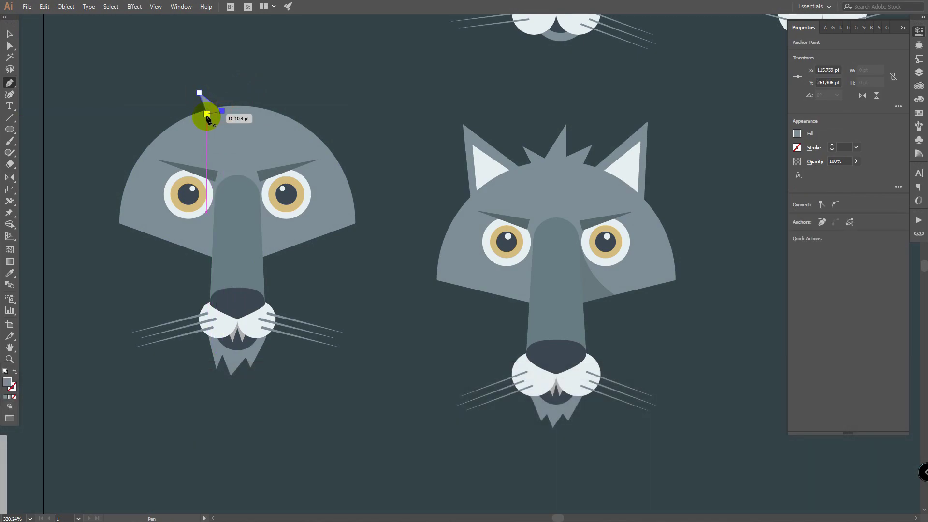
pyautogui.click(222, 113)
pyautogui.press('v')
pyautogui.click(270, 87)
# Draw a taller triangular hair tuft at the centre of the crown beside the small left tuft
pyautogui.press('p')
pyautogui.click(221, 114)
pyautogui.click(237, 71)
pyautogui.click(244, 113)
pyautogui.click(222, 113)
pyautogui.press('v')
pyautogui.click(332, 95)
# Draw a small triangular hair tuft just right of the central tuft on the crown
pyautogui.press('p')
pyautogui.click(243, 110)
pyautogui.moveTo(243, 112); pyautogui.dragTo(244, 113)
pyautogui.press('v')
pyautogui.click(327, 99)
# Move the outer hair tufts closer to the central one and reshape the tips of the central and right tufts
pyautogui.press('z')
pyautogui.click(209, 92)
pyautogui.press('v')
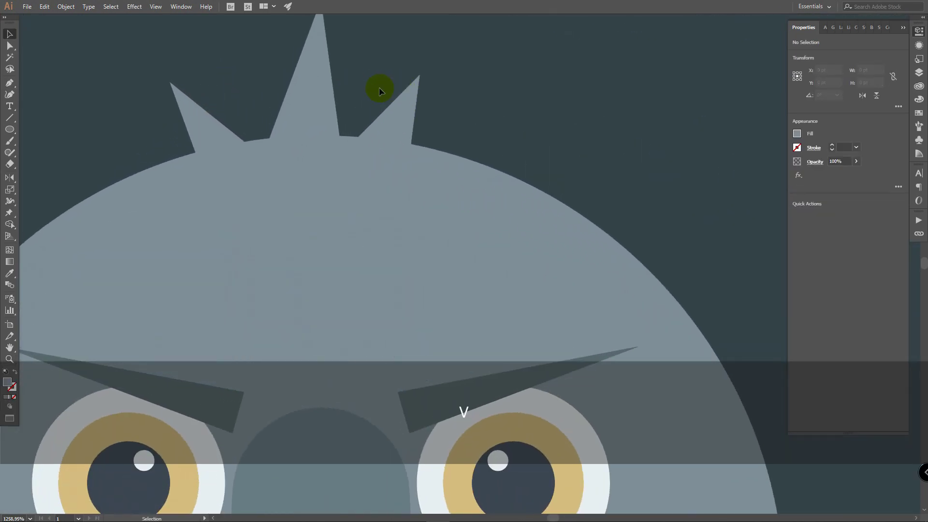
pyautogui.hotkey('ctrl', 'z')
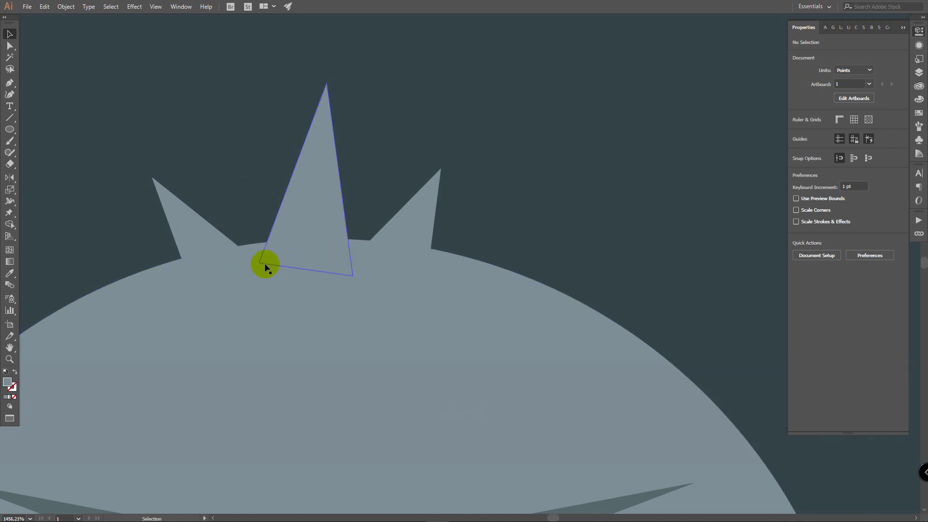
pyautogui.moveTo(231, 253); pyautogui.dragTo(250, 240)
pyautogui.moveTo(407, 222); pyautogui.dragTo(389, 214)
pyautogui.click(467, 171)
pyautogui.press('a')
pyautogui.moveTo(422, 167); pyautogui.dragTo(440, 151)
pyautogui.moveTo(327, 83); pyautogui.dragTo(354, 60)
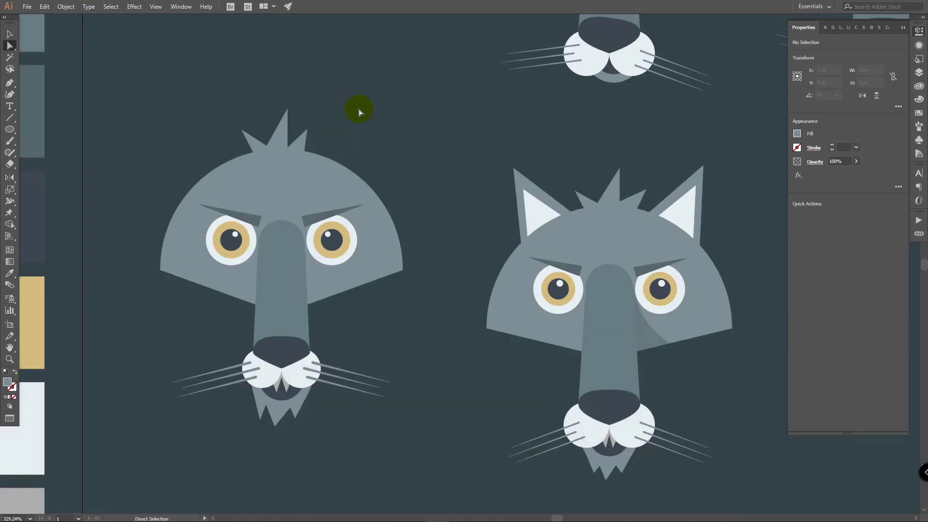
# Draw a triangular ear about 39.5 by 51 pt on the upper right of the head in the head's grey
pyautogui.press('p')
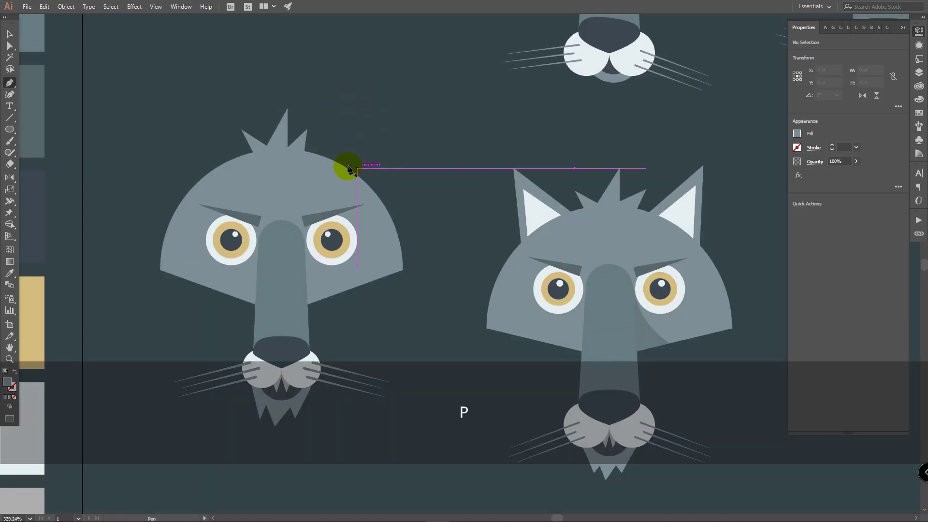
pyautogui.click(325, 162)
pyautogui.click(384, 112)
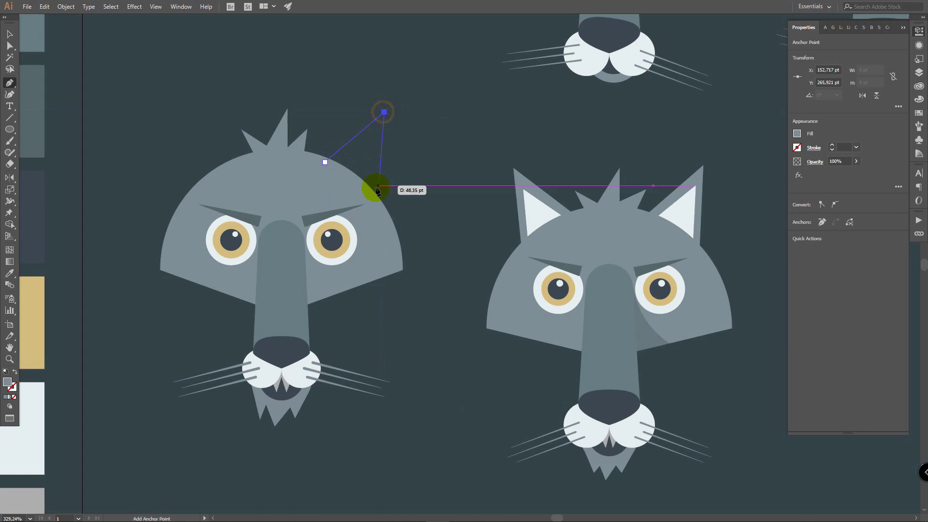
pyautogui.click(369, 196)
pyautogui.click(324, 162)
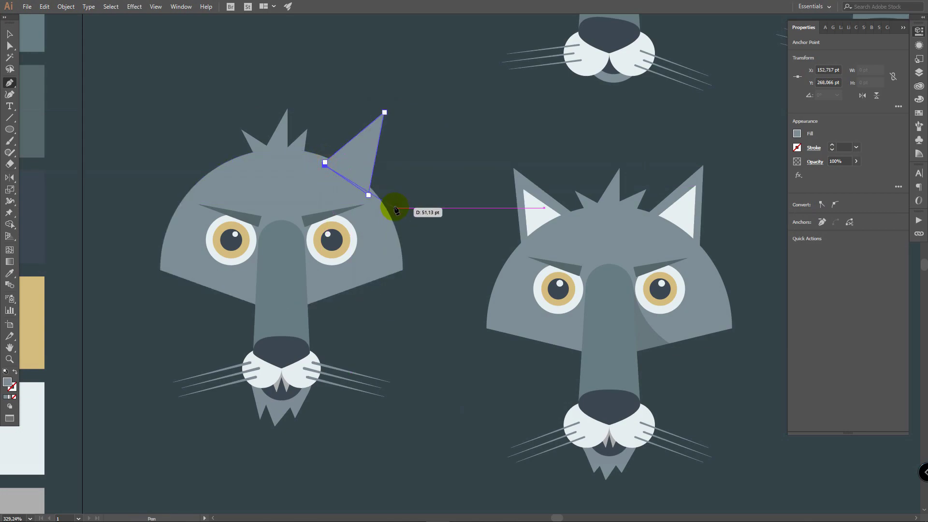
pyautogui.press('ctrl')
pyautogui.press('v')
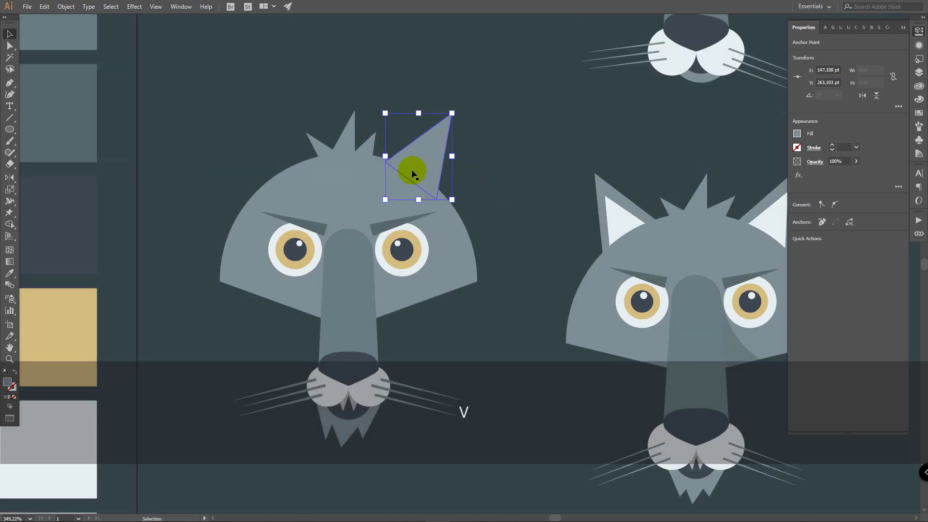
pyautogui.click(514, 162)
# Duplicate the ear triangle in place and fill the copy with the off-white swatch colour
pyautogui.click(441, 148)
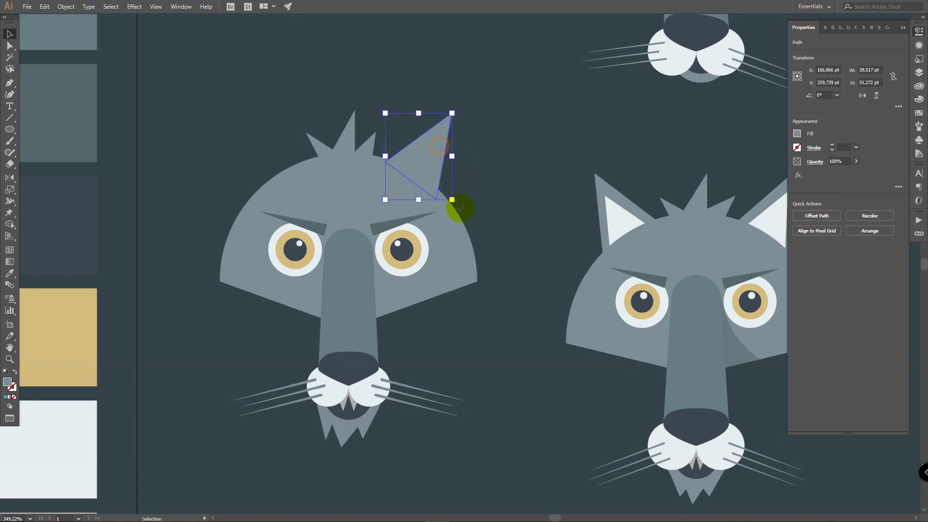
pyautogui.press('ctrl')
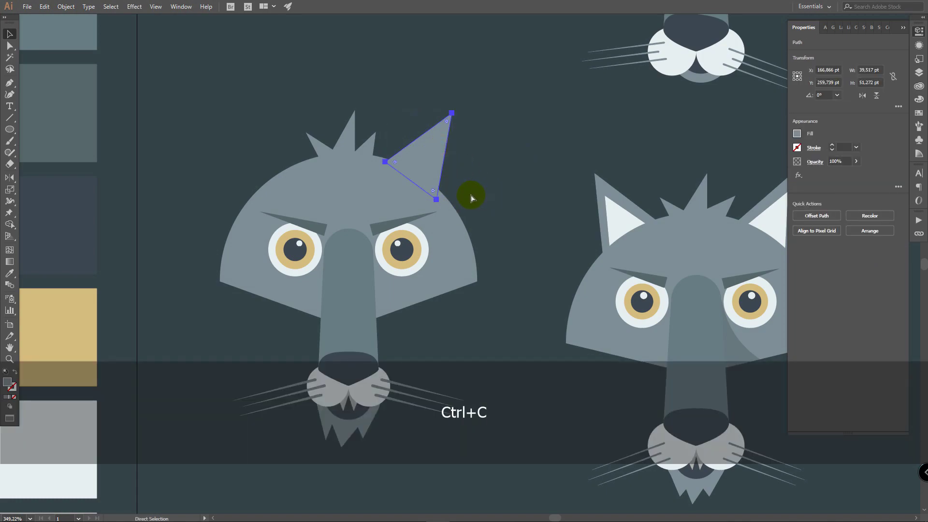
pyautogui.press('i')
pyautogui.press('space')
pyautogui.moveTo(176, 284); pyautogui.dragTo(285, 171)
pyautogui.click(176, 319)
pyautogui.press('space')
pyautogui.moveTo(525, 68); pyautogui.dragTo(402, 172)
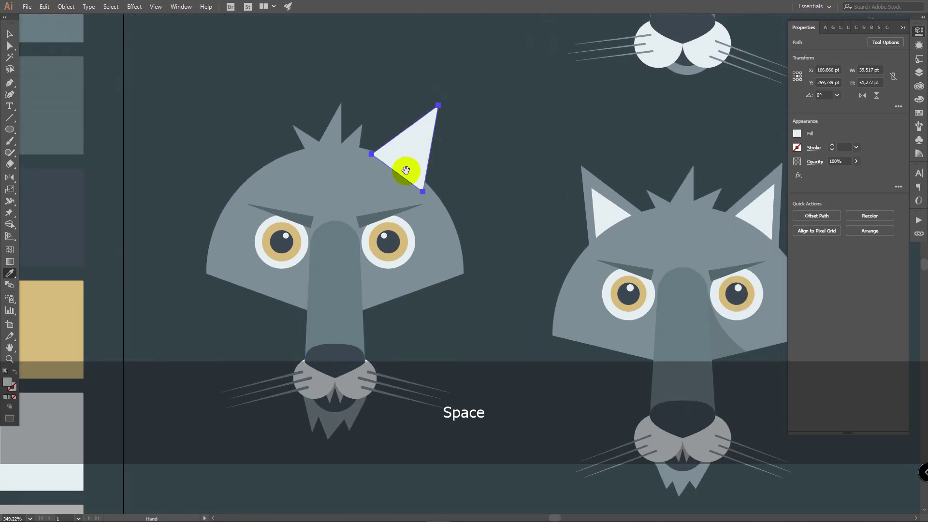
# Offset the off-white triangle down and left inside the ear, and send both ear triangles to the back behind the head
pyautogui.press('v')
pyautogui.moveTo(421, 133); pyautogui.dragTo(411, 151)
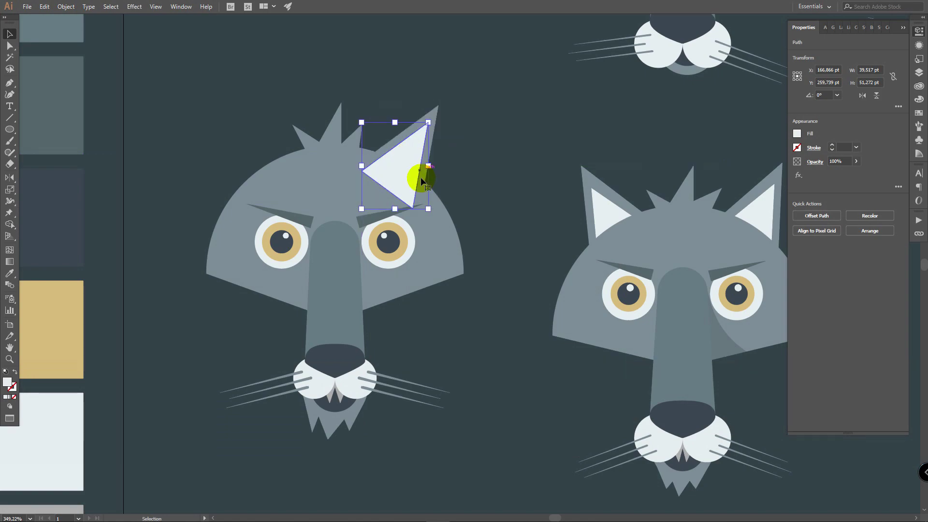
pyautogui.scroll(1, 467, 148)
pyautogui.keyDown('shift'); pyautogui.click(441, 138); pyautogui.keyUp('shift')
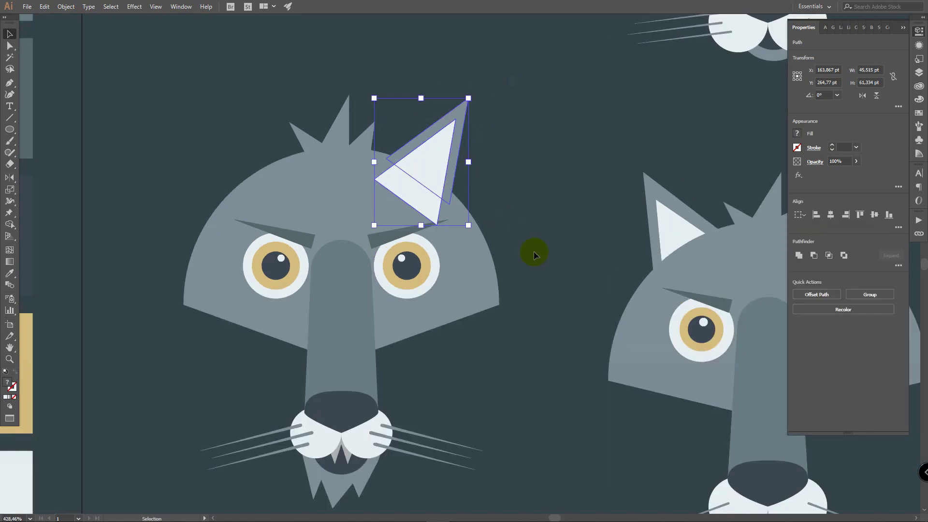
pyautogui.rightClick(447, 137)
pyautogui.moveTo(514, 276)
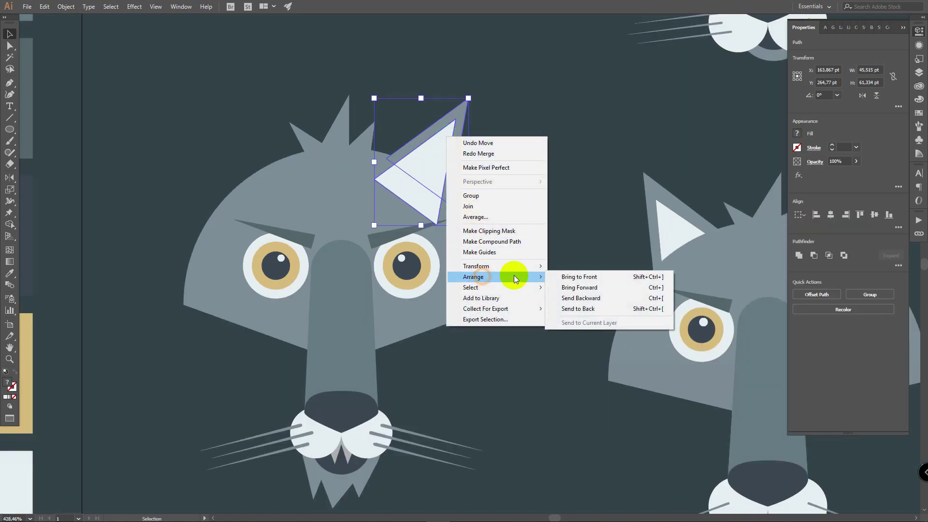
pyautogui.click(588, 310)
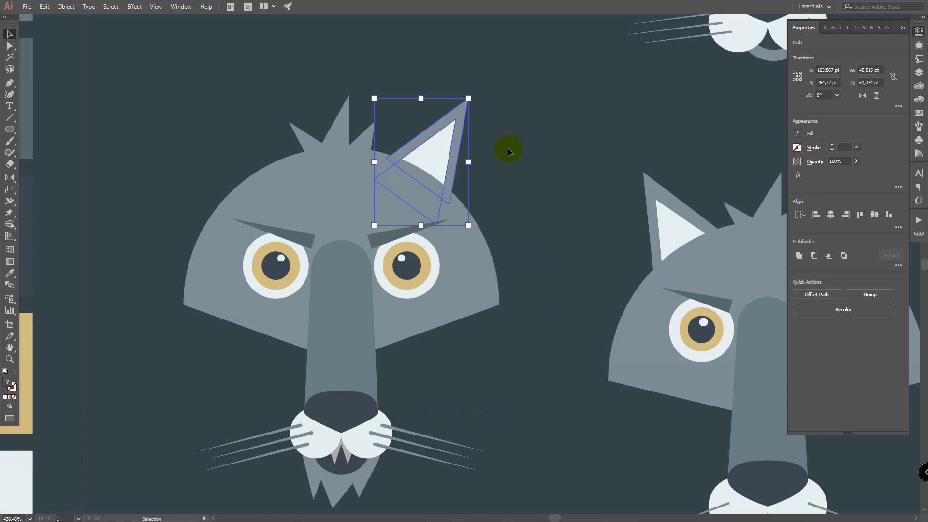
# Refine the corner points of the ear triangles and group them into one ear about 49 by 66 pt
pyautogui.press('a')
pyautogui.click(411, 123)
pyautogui.moveTo(414, 122)
pyautogui.mouseDown()
pyautogui.moveTo(415, 112)
pyautogui.moveTo(404, 145)
pyautogui.moveTo(403, 136)
pyautogui.mouseUp()
pyautogui.press('v')
pyautogui.moveTo(373, 91); pyautogui.dragTo(456, 171)
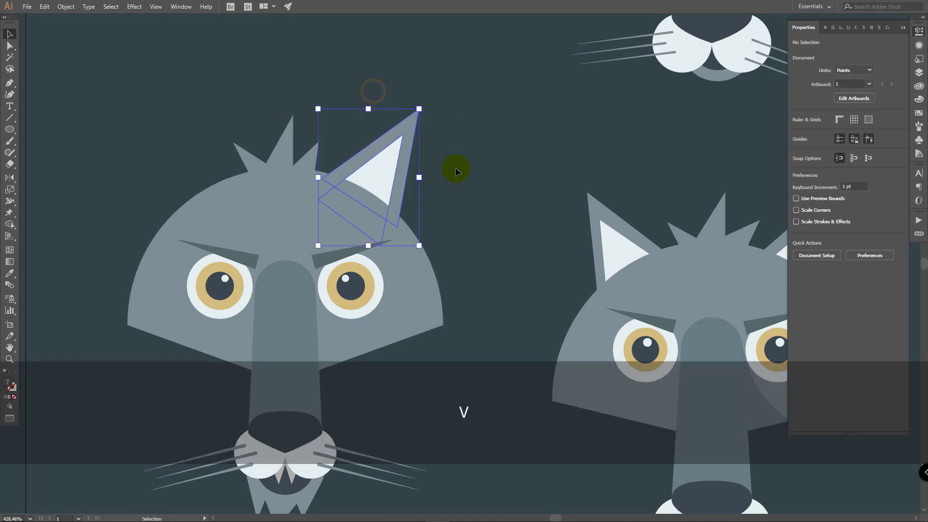
pyautogui.hotkey('ctrl', 'g')
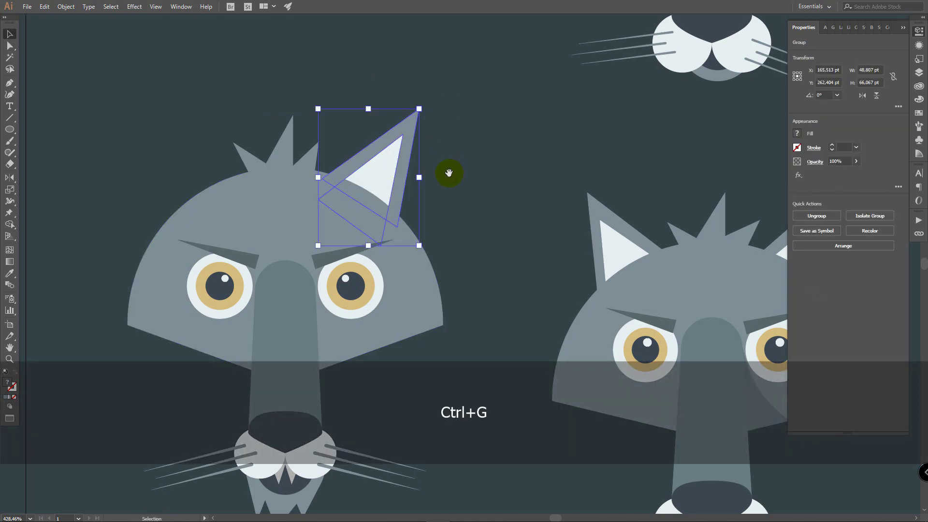
# Place a horizontally mirrored copy of the ear group on the left side of the head, rotated about 3.8°
pyautogui.moveTo(450, 172); pyautogui.dragTo(551, 172)
pyautogui.moveTo(456, 148); pyautogui.dragTo(259, 154)
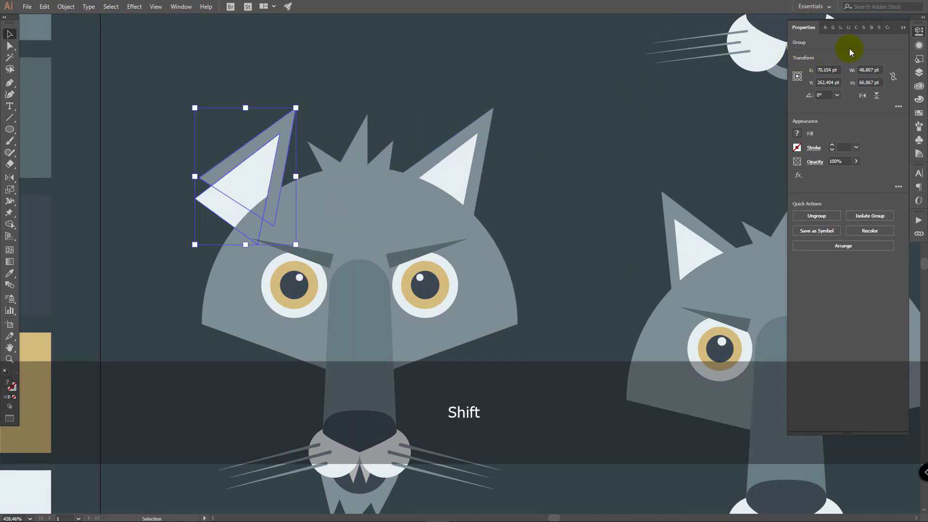
pyautogui.click(863, 96)
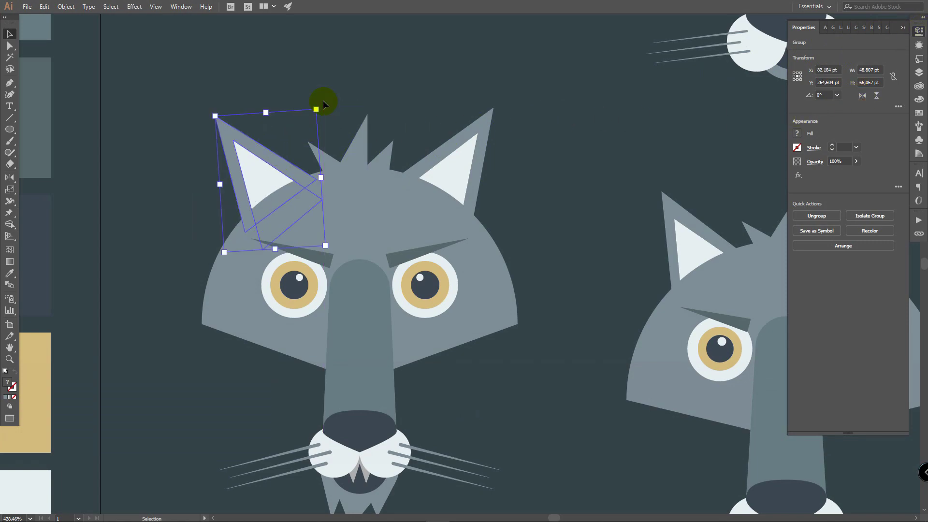
pyautogui.press('space')
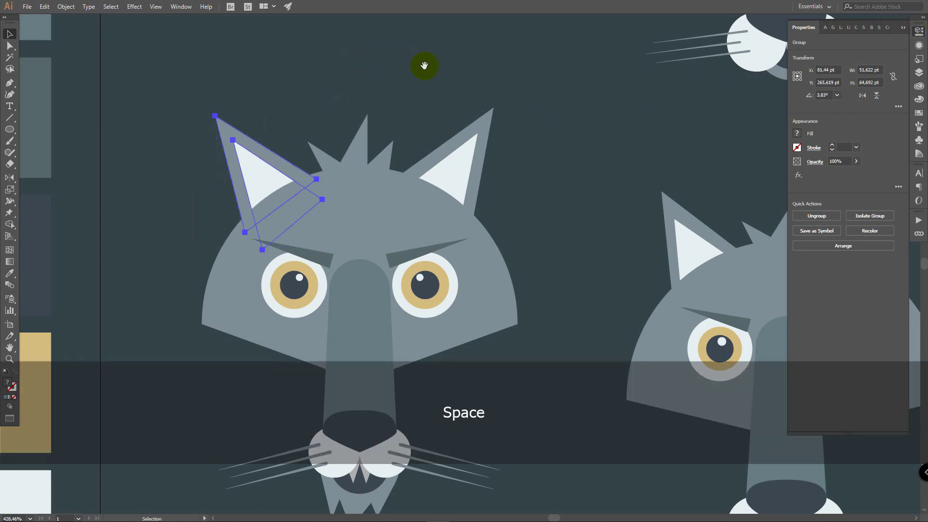
pyautogui.moveTo(427, 67); pyautogui.dragTo(316, 43)
pyautogui.moveTo(164, 144); pyautogui.dragTo(161, 144)
pyautogui.click(163, 127)
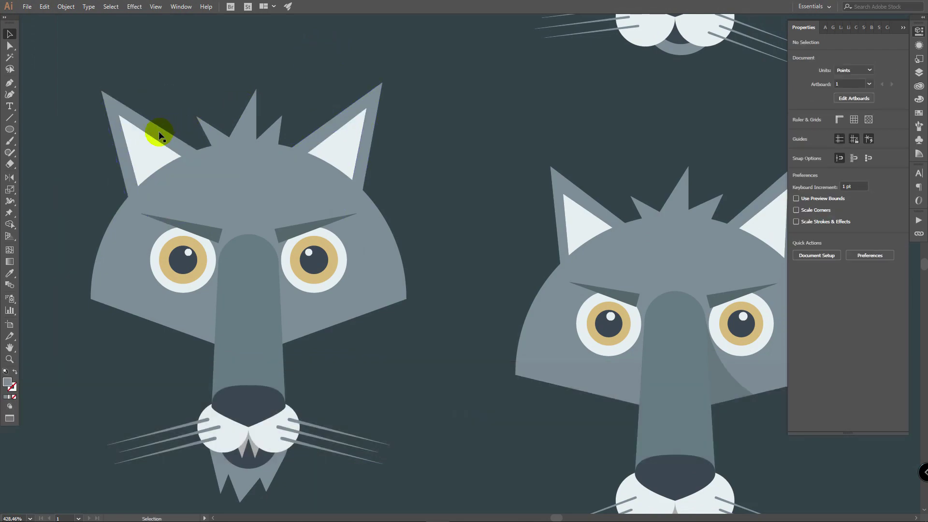
# Sample the dark grey-green swatch and draw a closed cheek-shadow shape with the Pen tool, curving from the muzzle under the right eye
pyautogui.press('space')
pyautogui.moveTo(468, 127); pyautogui.dragTo(461, 101)
pyautogui.press('v')
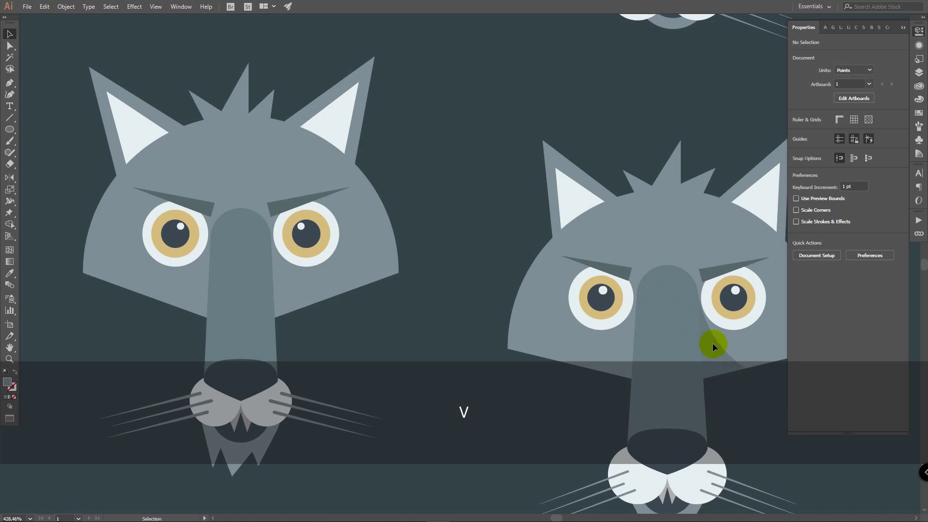
pyautogui.press('i')
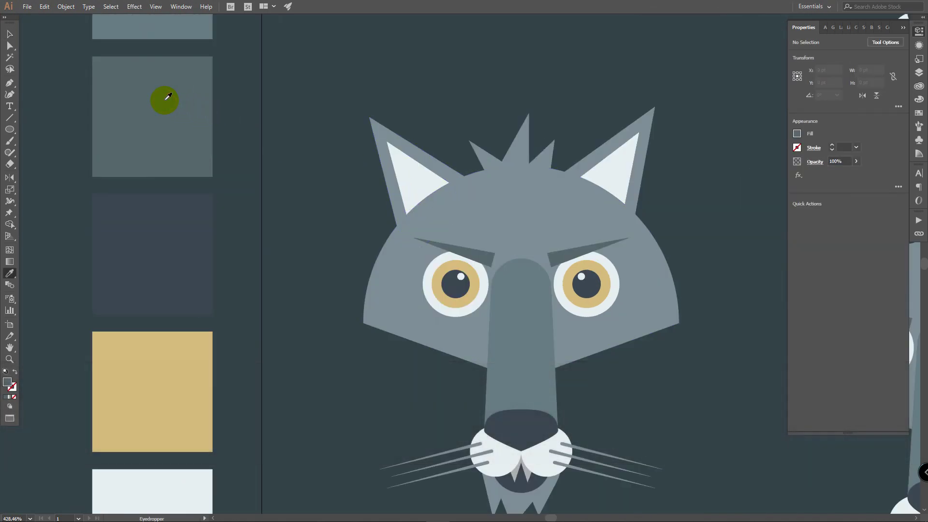
pyautogui.press('p')
pyautogui.moveTo(416, 167); pyautogui.dragTo(422, 207)
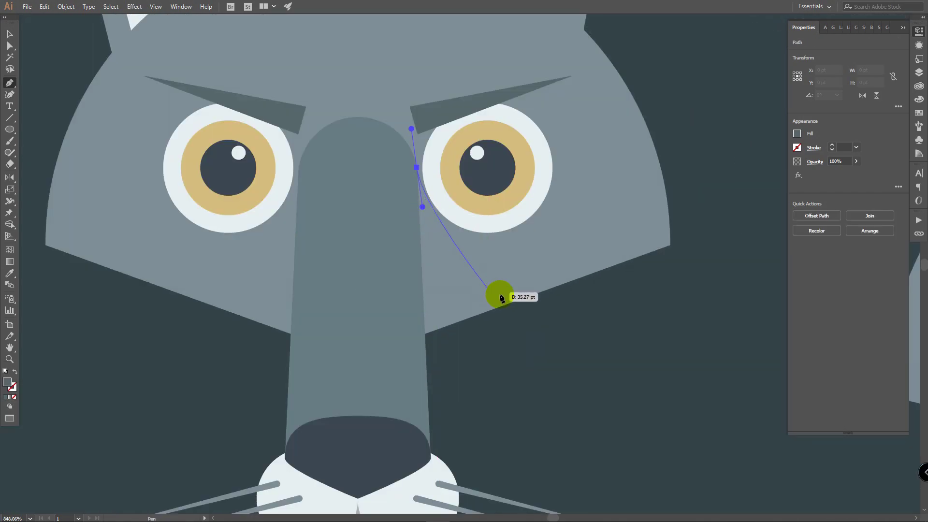
pyautogui.moveTo(538, 293); pyautogui.dragTo(552, 295)
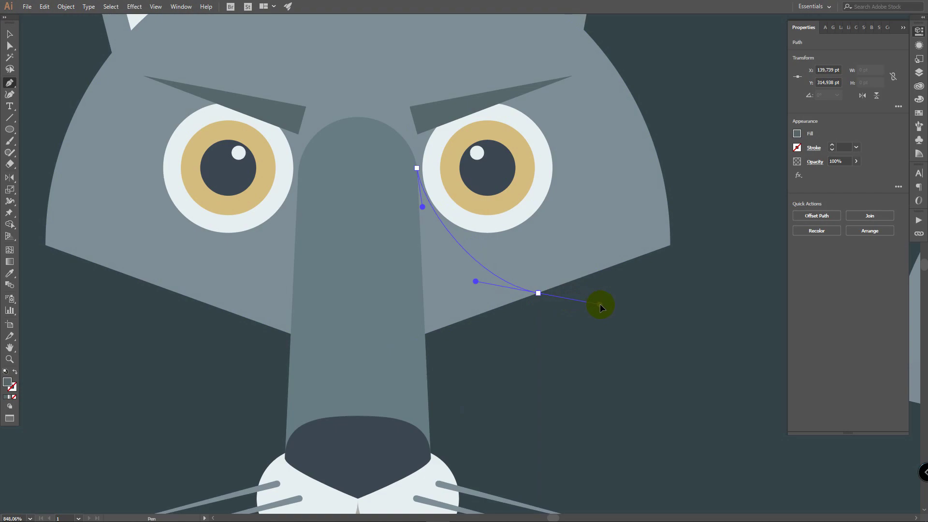
pyautogui.moveTo(610, 307); pyautogui.dragTo(616, 310)
pyautogui.click(447, 383)
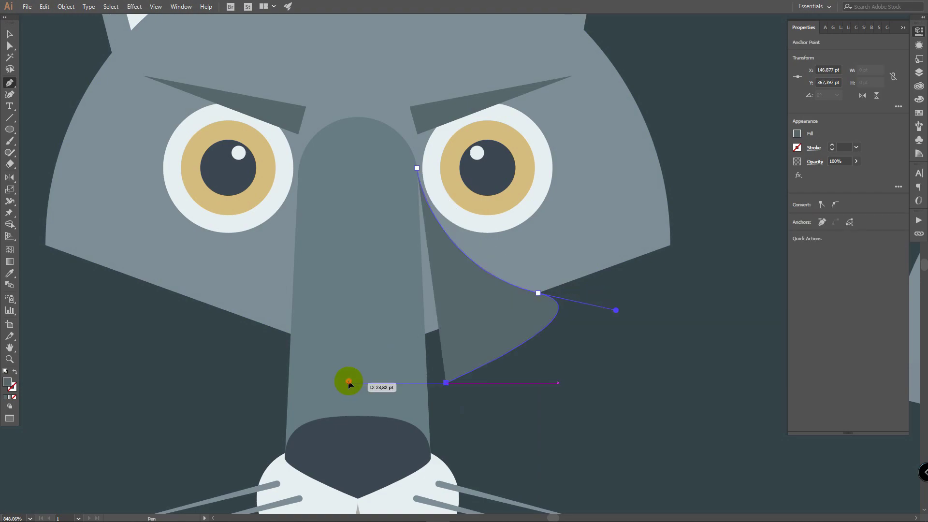
pyautogui.click(348, 383)
pyautogui.click(357, 159)
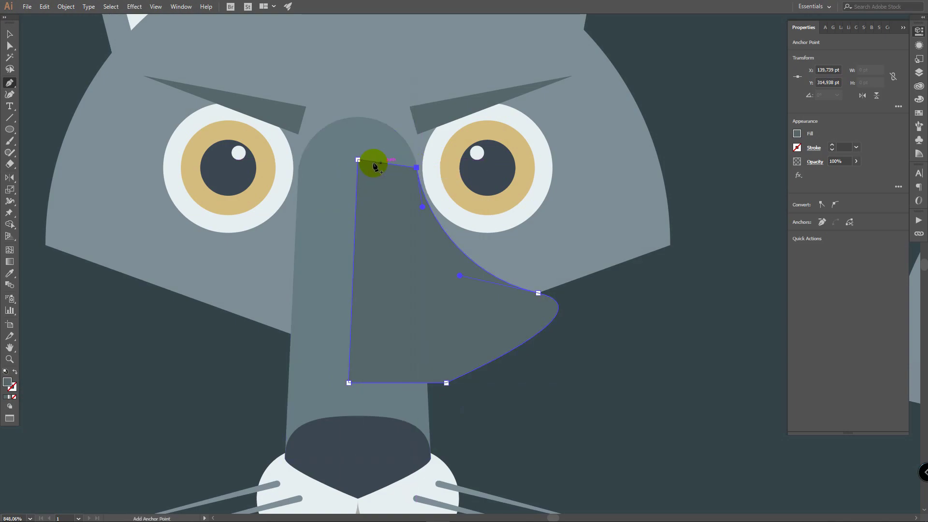
# Trim the part of the shadow shape that extends below the head outline, using the Shape Builder tool
pyautogui.press('v')
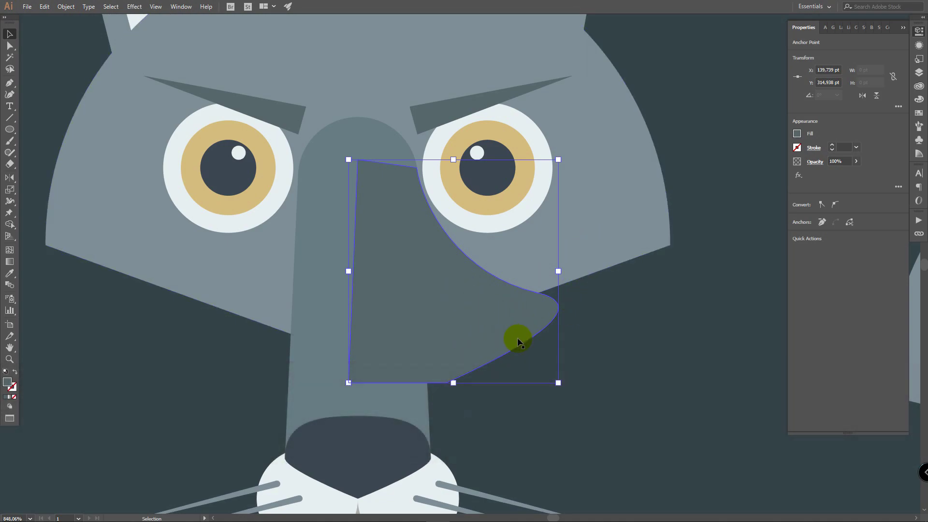
pyautogui.press('shift')
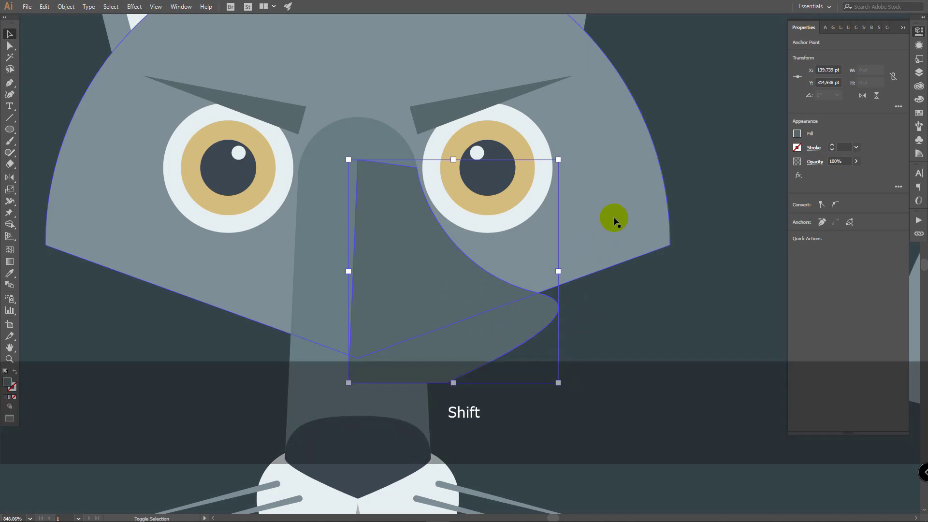
pyautogui.keyDown('shift'); pyautogui.click(629, 188); pyautogui.keyUp('shift')
pyautogui.hotkey('shift', 'm')
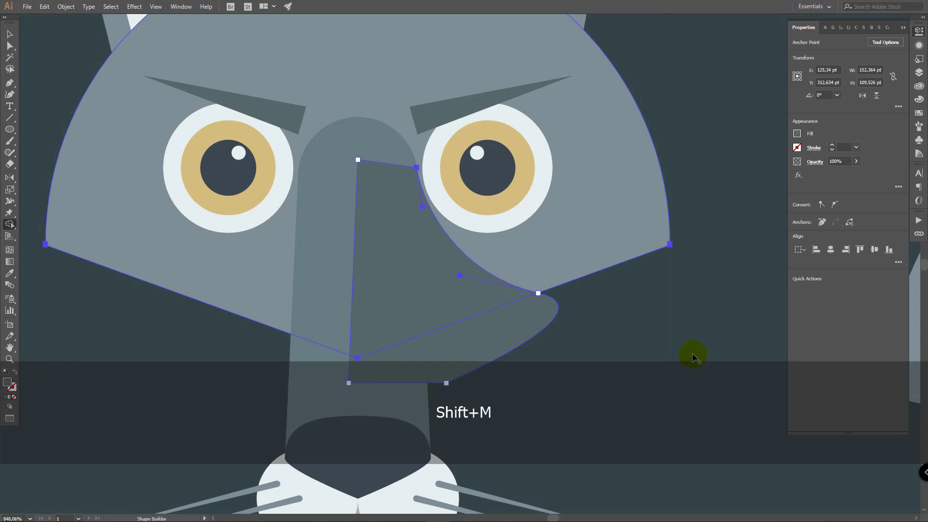
pyautogui.press('alt')
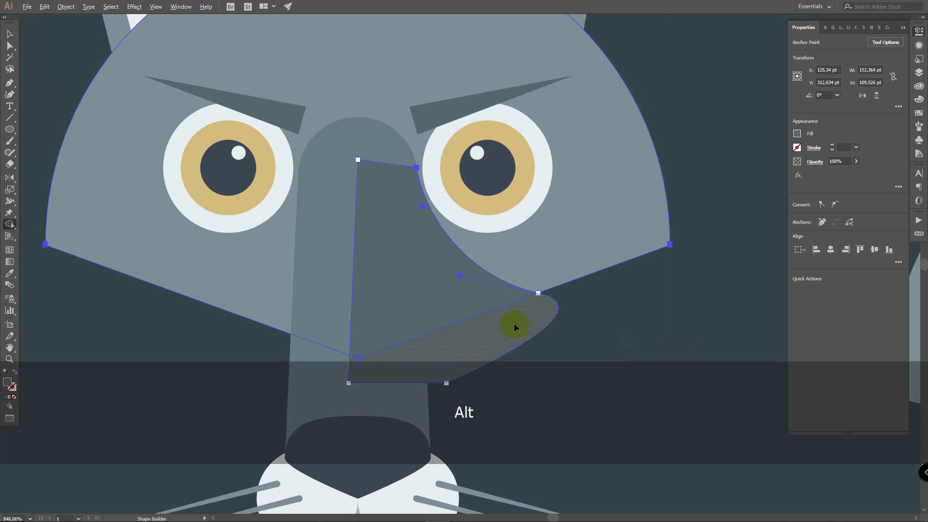
pyautogui.keyDown('alt'); pyautogui.click(514, 327); pyautogui.keyUp('alt')
pyautogui.press('v')
pyautogui.click(611, 297)
pyautogui.click(436, 256)
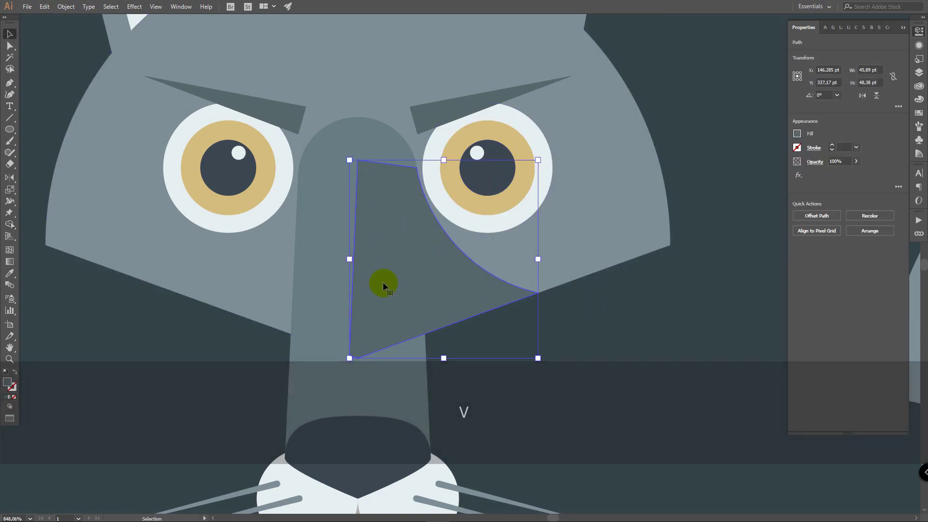
# Move the shadow path down the wolf 1 layer's stacking order, directly beneath the muzzle and above the head shape
pyautogui.click(919, 73)
pyautogui.moveTo(854, 55); pyautogui.dragTo(866, 206)
pyautogui.click(697, 132)
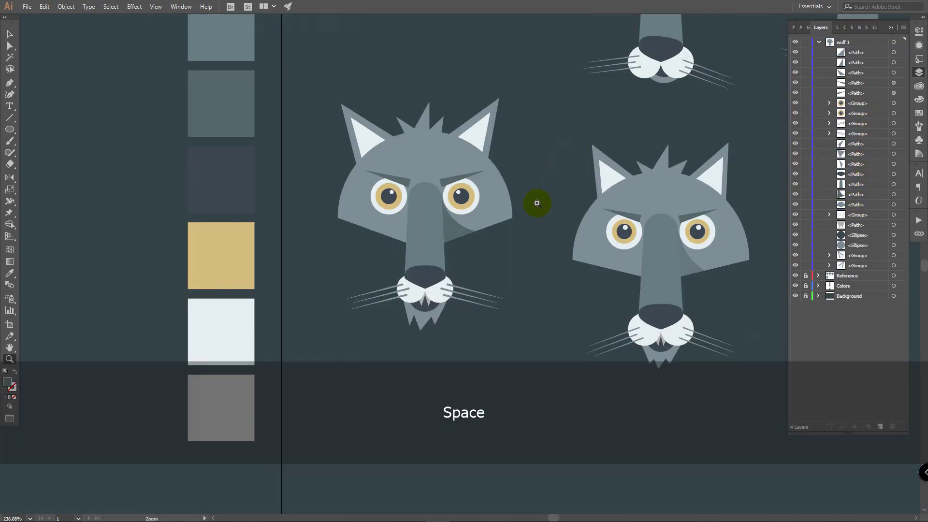
# Reshape the cheek shadow's curve by adjusting its outer corner point and direction handles for a deeper bend under the eye
pyautogui.press('z')
pyautogui.moveTo(463, 222); pyautogui.dragTo(628, 187)
pyautogui.press('a')
pyautogui.click(446, 251)
pyautogui.moveTo(446, 251); pyautogui.dragTo(514, 265)
pyautogui.click(513, 262)
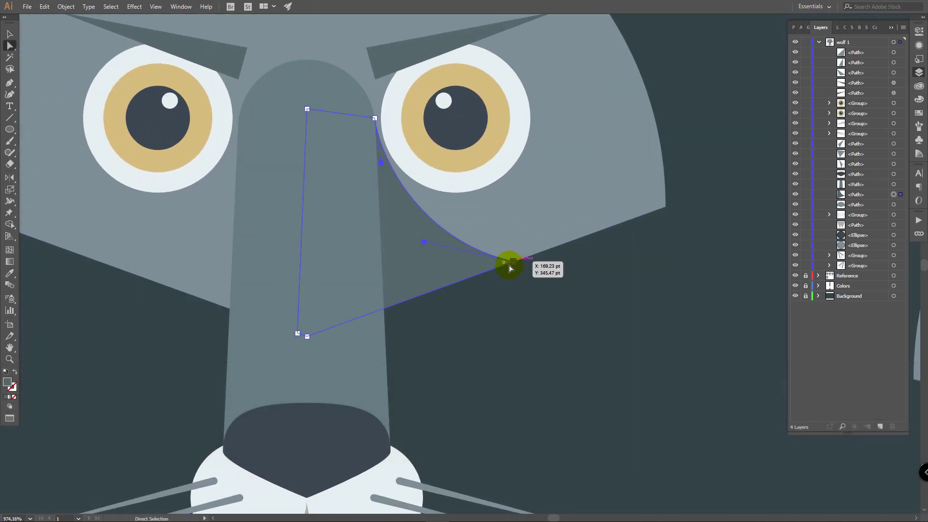
pyautogui.moveTo(510, 269); pyautogui.dragTo(510, 269)
pyautogui.moveTo(425, 243); pyautogui.dragTo(402, 251)
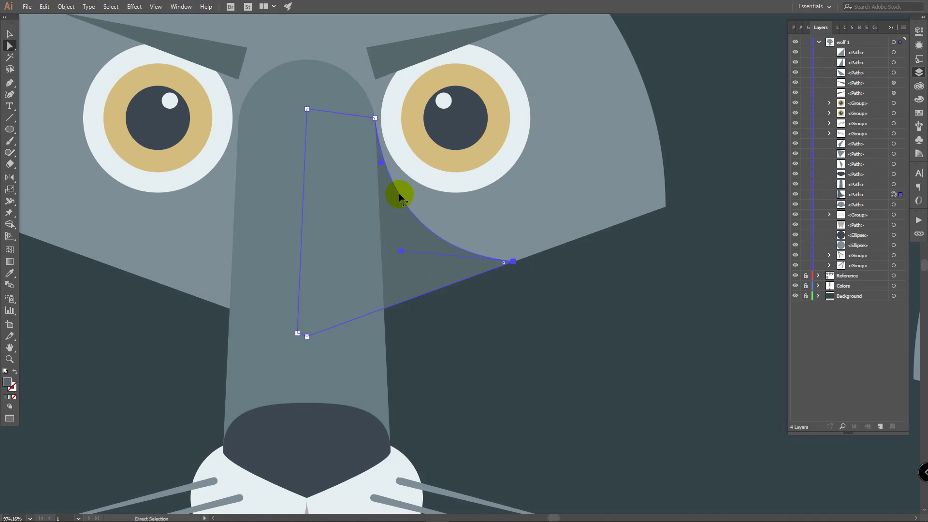
pyautogui.moveTo(382, 163); pyautogui.dragTo(379, 176)
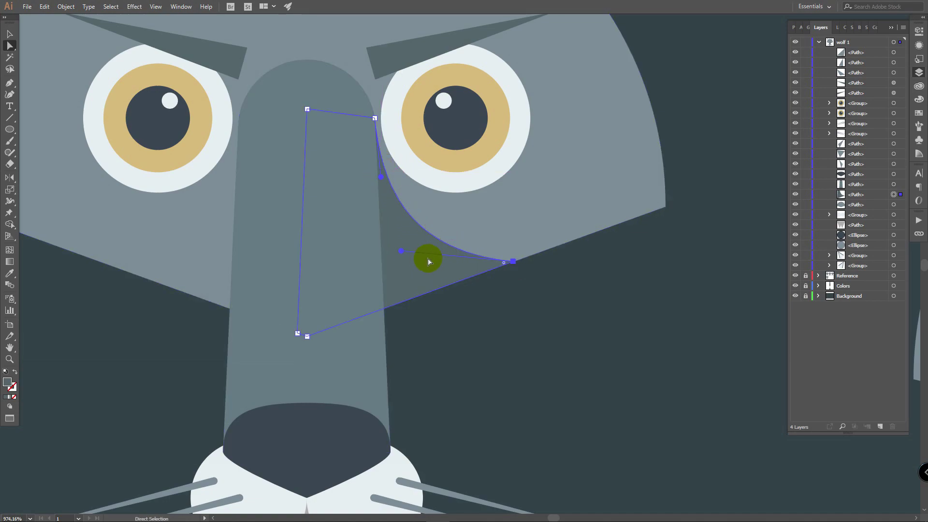
pyautogui.click(515, 297)
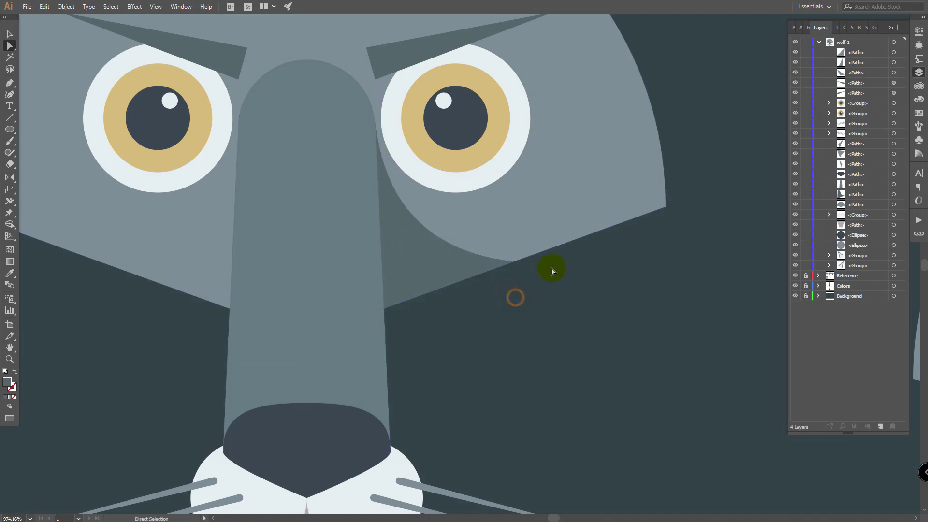
# Select all parts of the finished wolf head and group them into one object
pyautogui.press('z')
pyautogui.moveTo(610, 195); pyautogui.dragTo(472, 255)
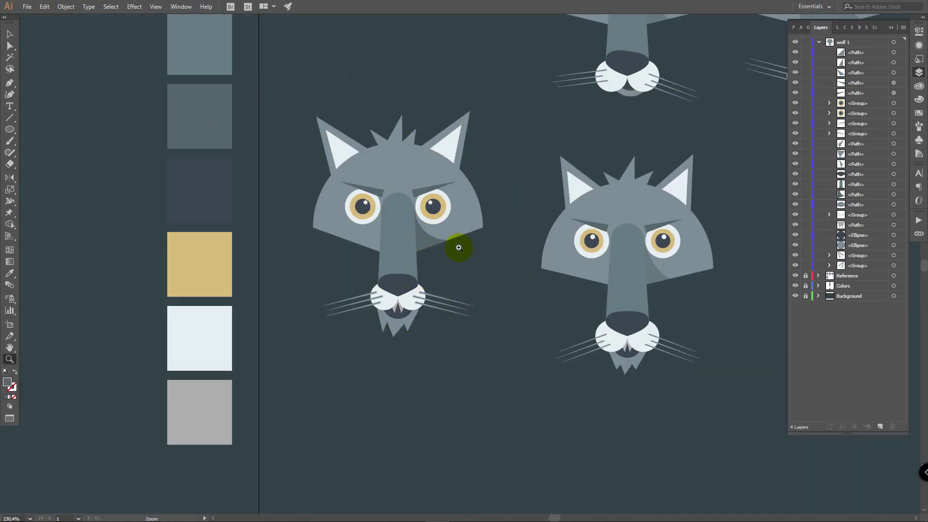
pyautogui.moveTo(495, 185); pyautogui.dragTo(353, 215)
pyautogui.press('v')
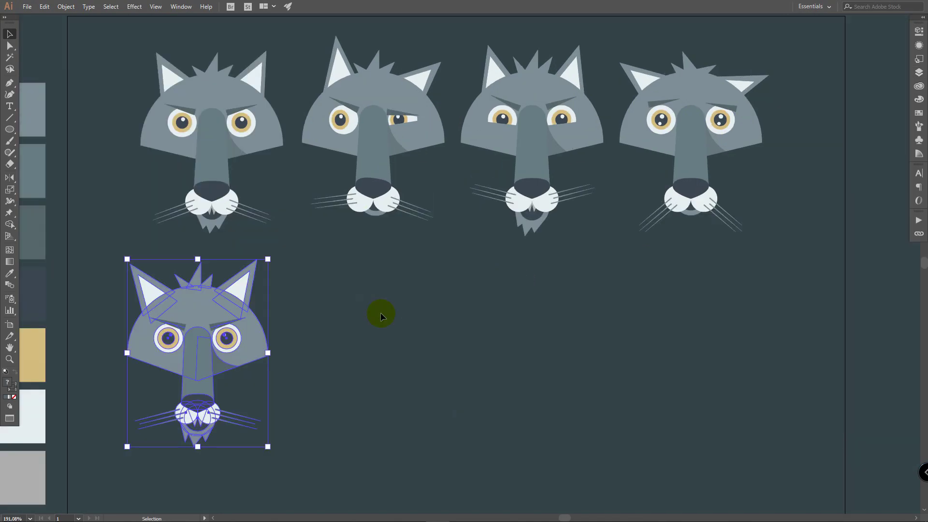
pyautogui.hotkey('ctrl', 'g')
# Add a new layer above wolf 1 and name it wolf 2
pyautogui.click(919, 73)
pyautogui.click(880, 426)
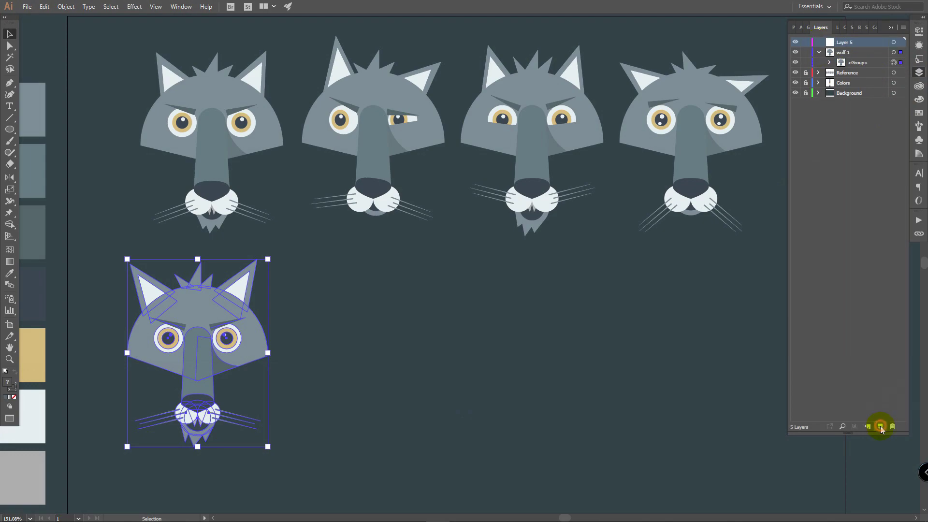
pyautogui.doubleClick(847, 43)
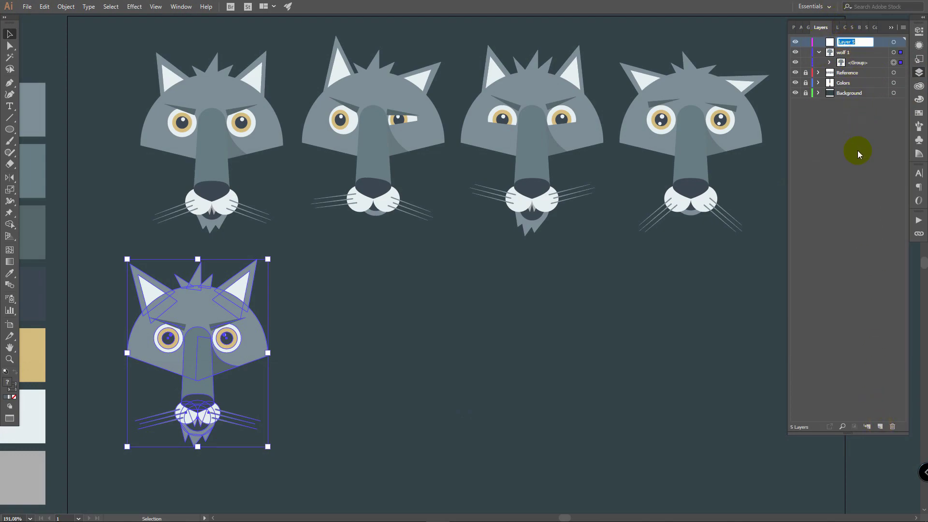
pyautogui.write('wolf 2')
# Copy the wolf group onto the wolf 2 layer, positioned to the right of the original, and lock the wolf 1 layer
pyautogui.click(850, 61)
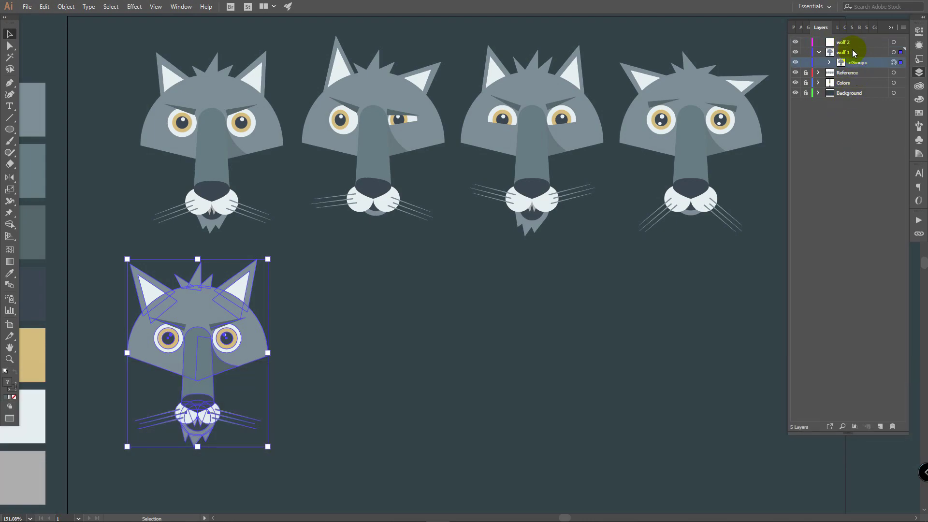
pyautogui.moveTo(860, 65); pyautogui.dragTo(859, 43)
pyautogui.moveTo(222, 329); pyautogui.dragTo(408, 329)
pyautogui.click(818, 52)
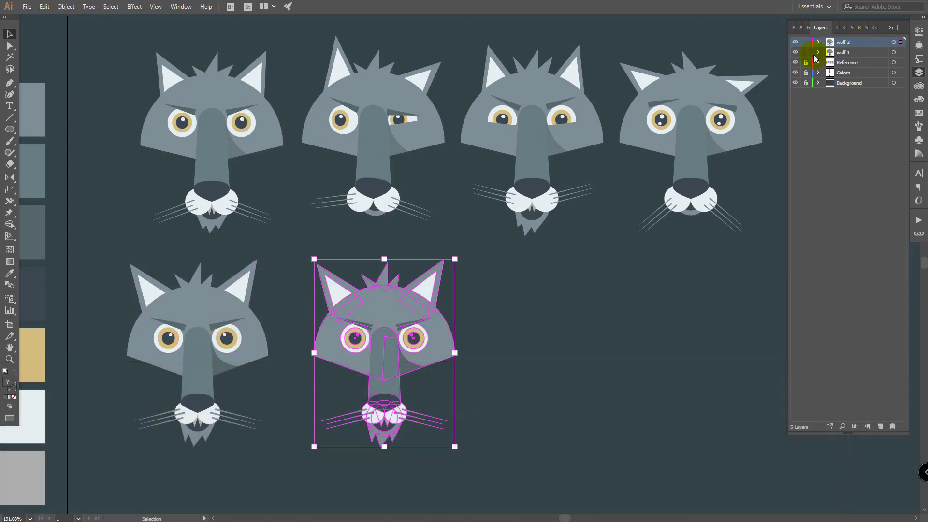
pyautogui.click(805, 52)
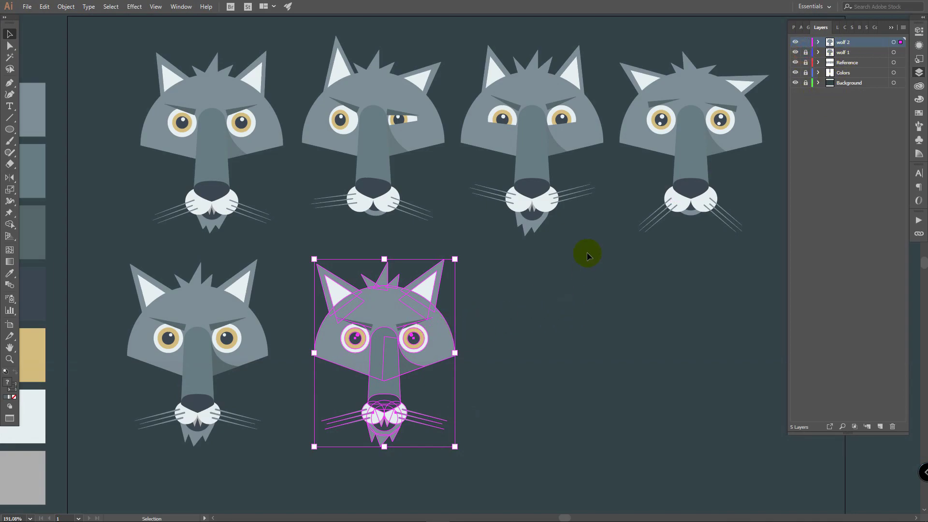
# Add two layers named wolf 3 and wolf 4, each with a copy of the wolf head placed along the same row
pyautogui.click(880, 426)
pyautogui.click(880, 427)
pyautogui.doubleClick(847, 52)
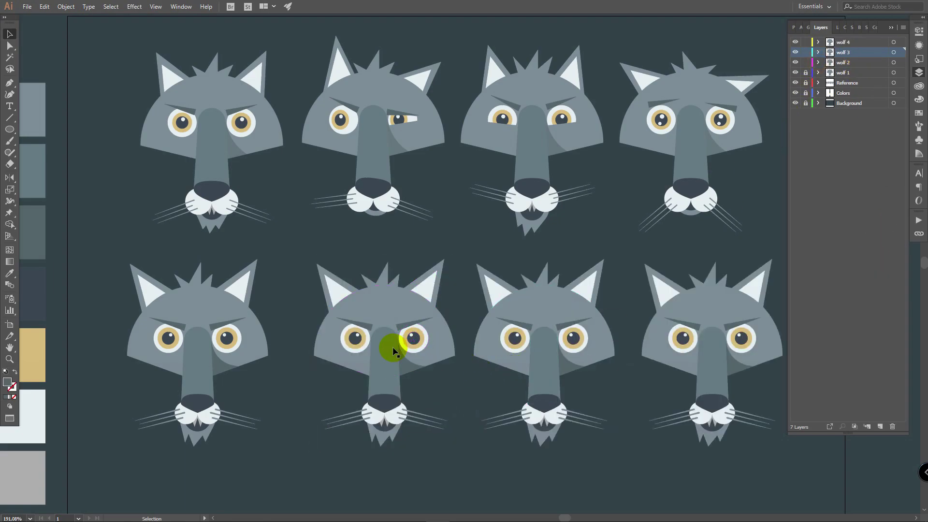
# Isolate the second wolf head's group for editing and select its right-hand eye
pyautogui.click(392, 353)
pyautogui.press('z')
pyautogui.moveTo(393, 362); pyautogui.dragTo(485, 336)
pyautogui.press('space')
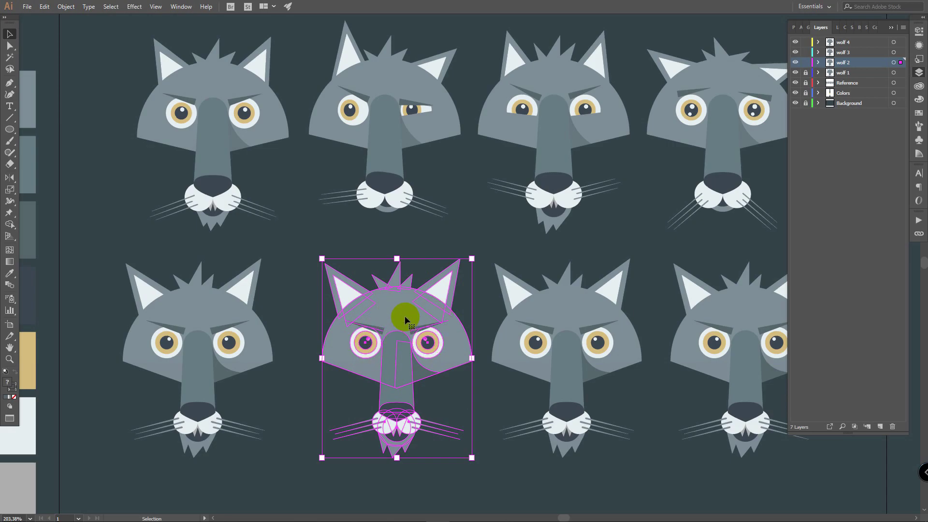
pyautogui.rightClick(401, 333)
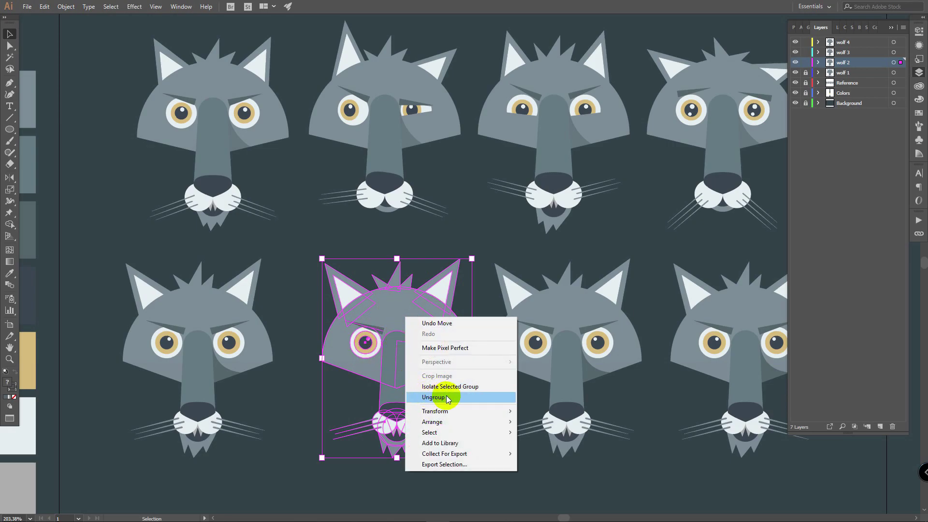
pyautogui.click(457, 228)
pyautogui.doubleClick(418, 319)
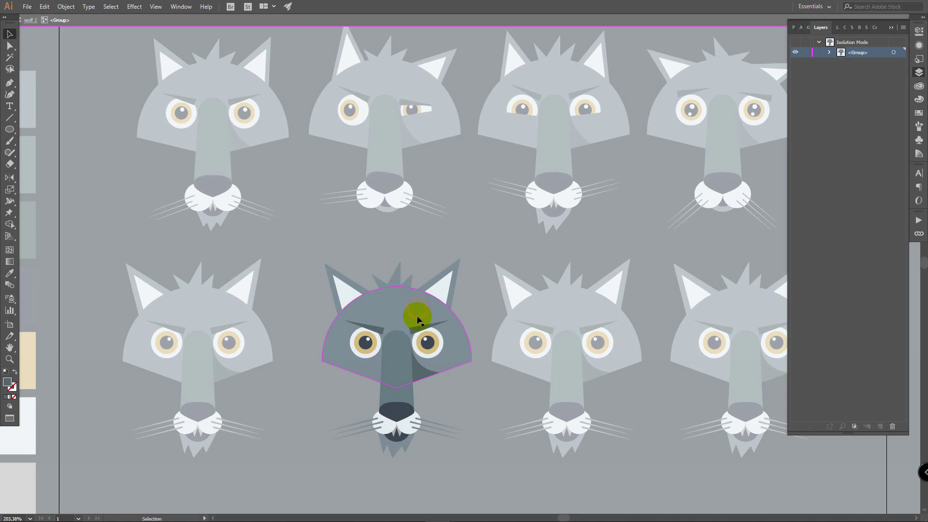
pyautogui.click(429, 340)
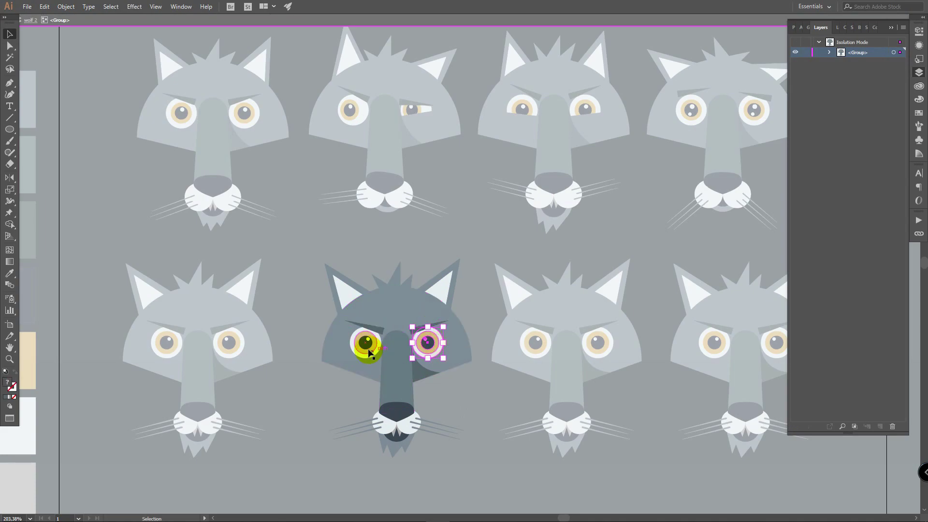
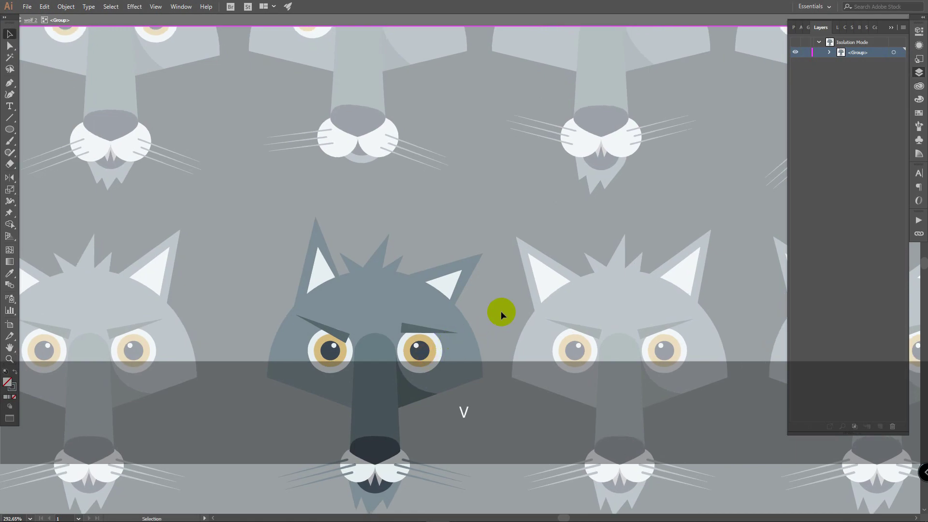
# Draw a rectangle in the head's base colour over the lower half of the right-hand eye
pyautogui.click(464, 347)
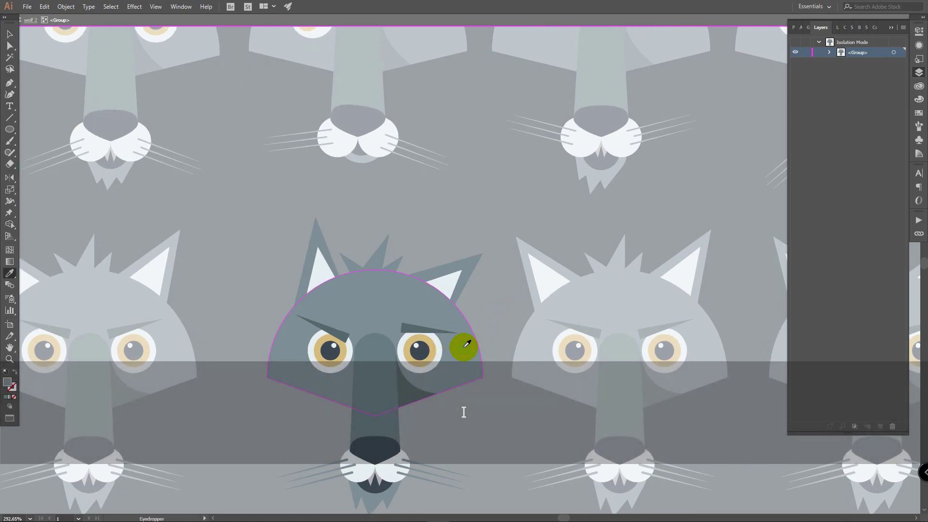
pyautogui.press('m')
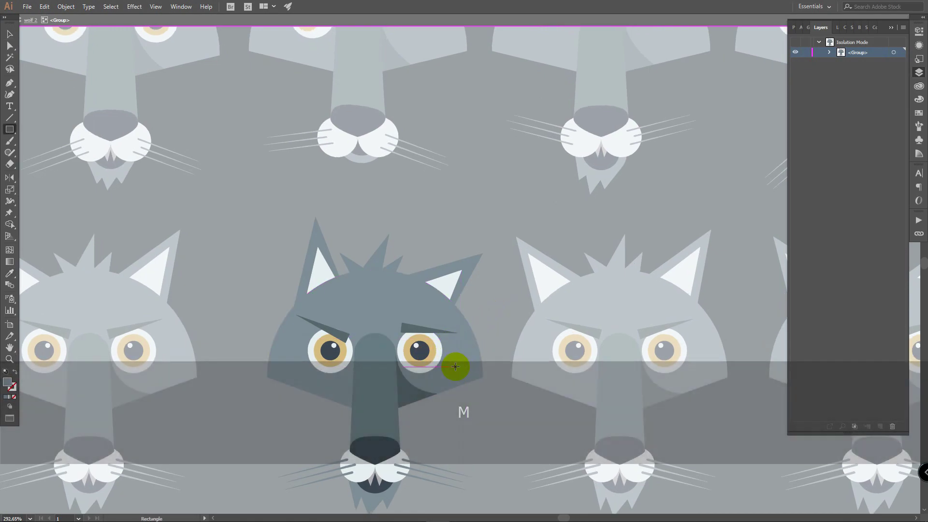
pyautogui.moveTo(450, 376); pyautogui.dragTo(399, 352)
pyautogui.scroll(2, 501, 400)
pyautogui.press('v')
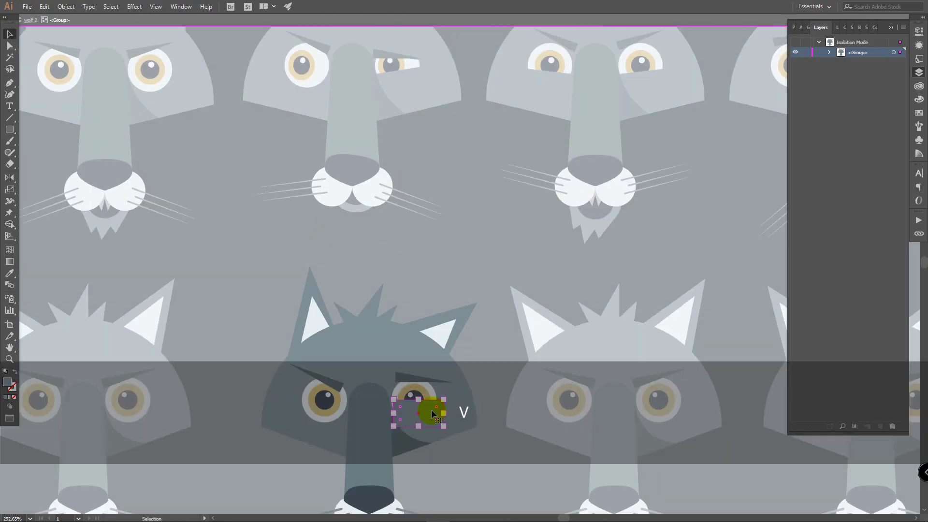
# Copy the rectangle over the upper part of the eye as a tilted eyelid and bring the eyebrow in front of it
pyautogui.scroll(3, 429, 414)
pyautogui.moveTo(430, 414); pyautogui.dragTo(464, 283)
pyautogui.moveTo(463, 283); pyautogui.dragTo(463, 215)
pyautogui.moveTo(400, 209); pyautogui.dragTo(394, 209)
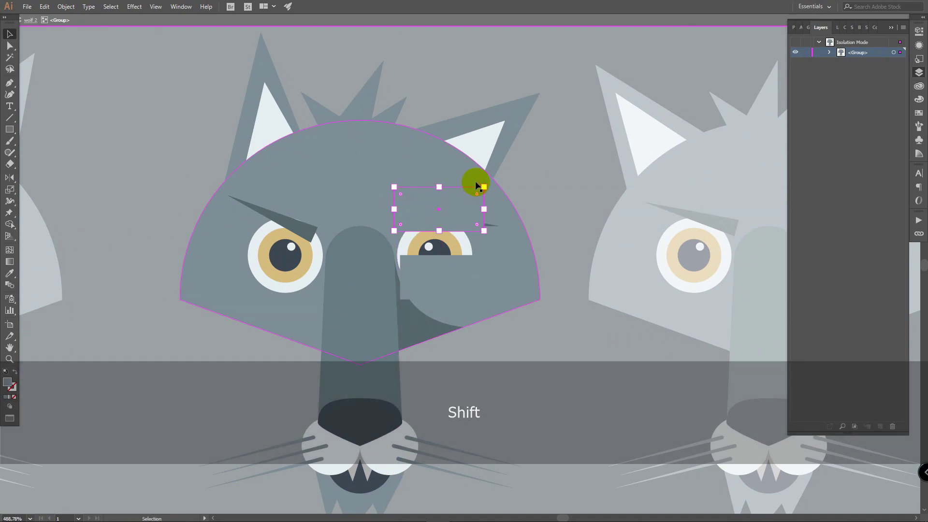
pyautogui.moveTo(490, 180); pyautogui.dragTo(498, 247)
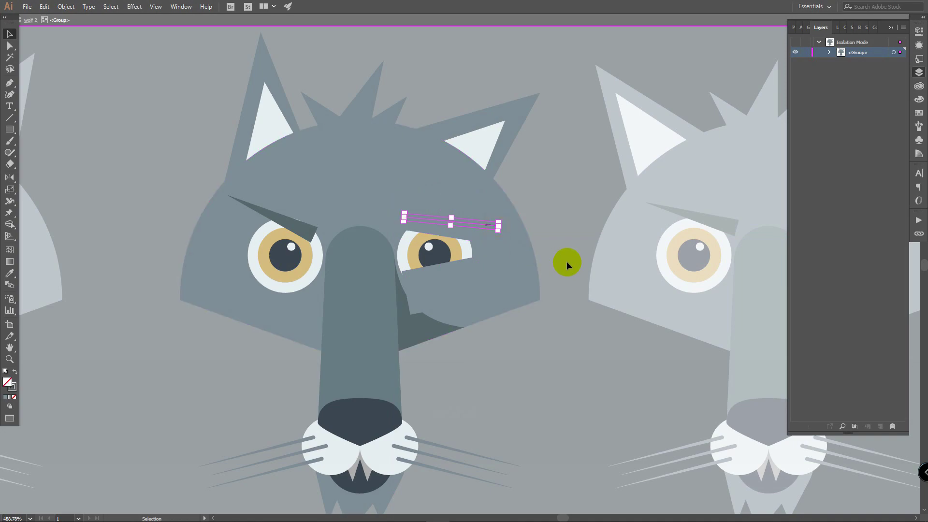
pyautogui.hotkey('ctrl', ']')
pyautogui.press('v')
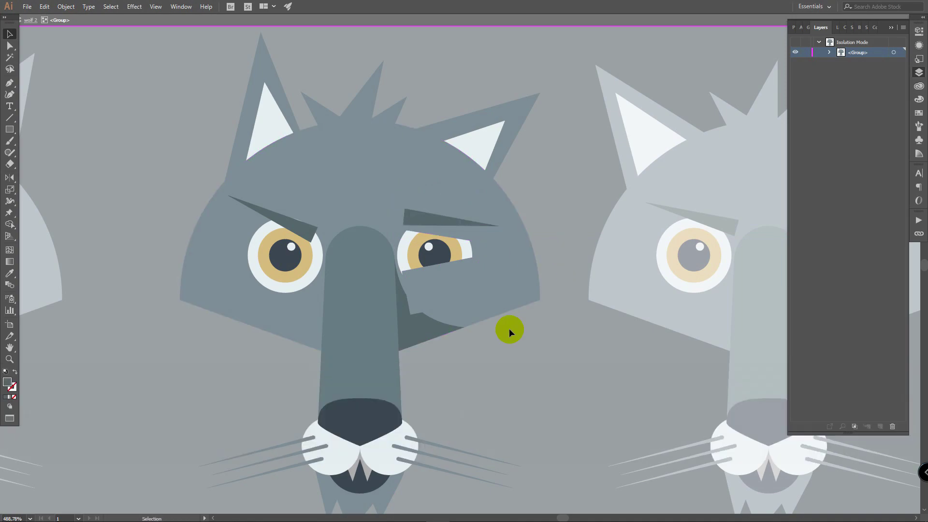
# Reshape the lower eyelid's corner points so it covers the slanted lower part of the eye without overlapping the cheek shadow
pyautogui.click(445, 295)
pyautogui.press('a')
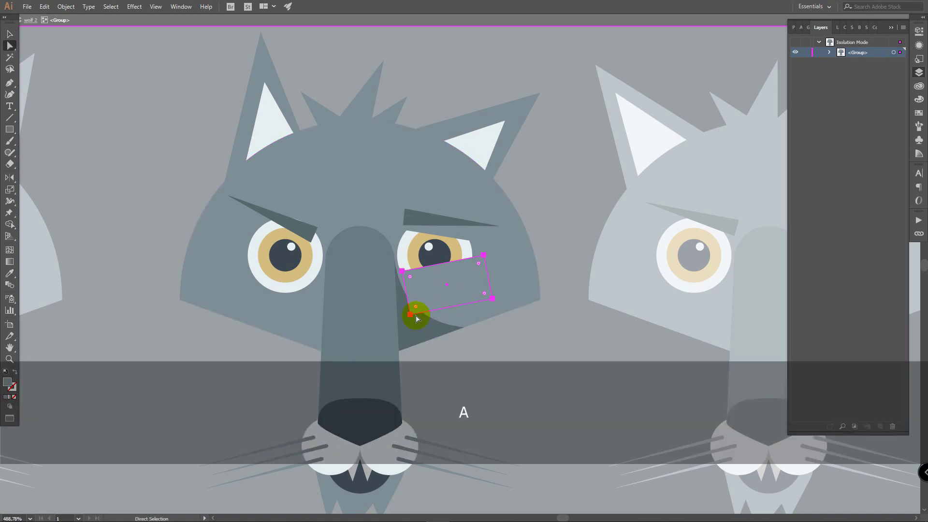
pyautogui.click(410, 314)
pyautogui.moveTo(410, 314); pyautogui.dragTo(424, 304)
pyautogui.moveTo(404, 274); pyautogui.dragTo(399, 275)
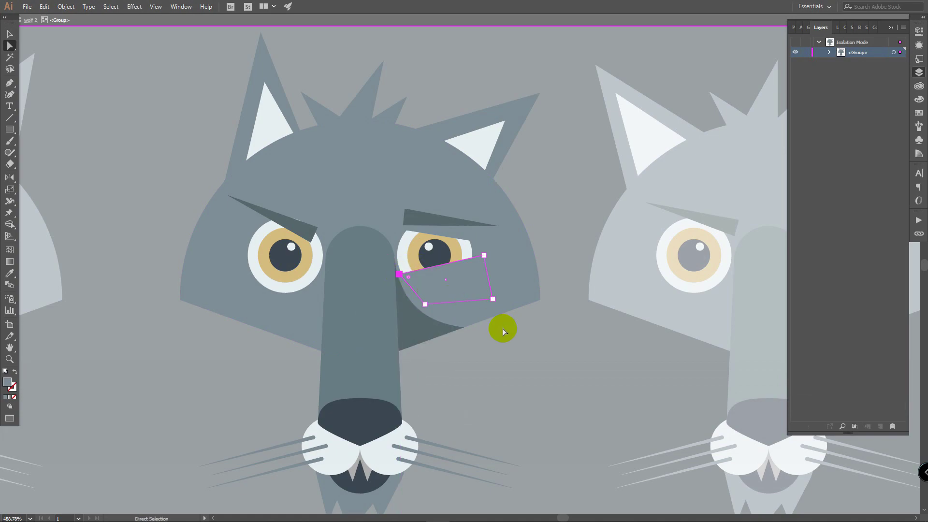
pyautogui.moveTo(485, 297); pyautogui.dragTo(477, 292)
# Move the right-hand eyebrow down so it rests on the top edge of the narrowed eye
pyautogui.press('z')
pyautogui.moveTo(418, 256); pyautogui.dragTo(502, 245)
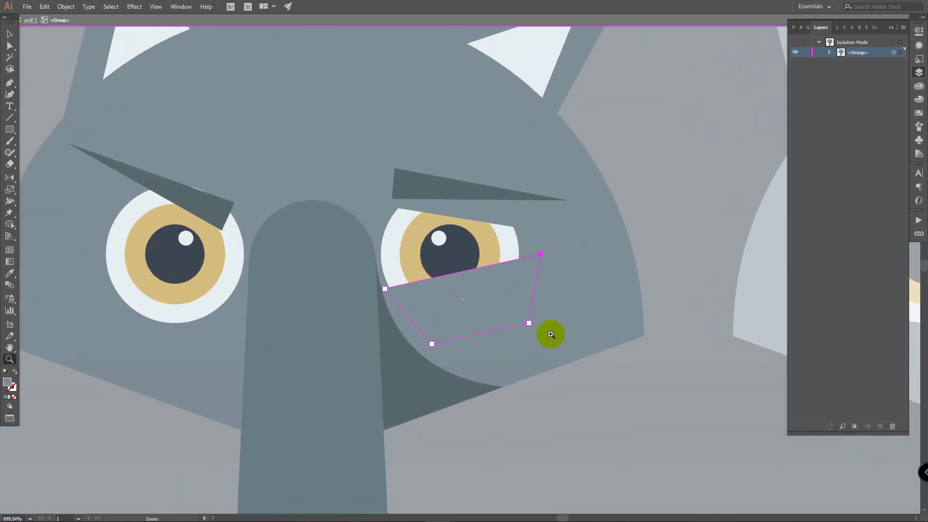
pyautogui.press('v')
pyautogui.moveTo(435, 185); pyautogui.dragTo(423, 210)
pyautogui.click(670, 134)
pyautogui.click(510, 222)
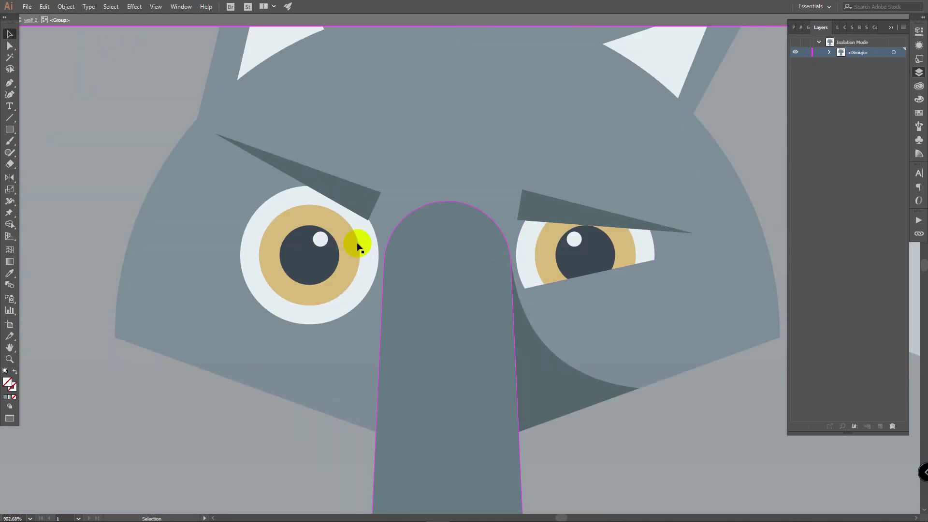
# Ungroup the left-hand eye and squeeze its iris, pupil and highlight into narrow ellipses shifted towards the outer side of the face
pyautogui.click(338, 243)
pyautogui.rightClick(312, 244)
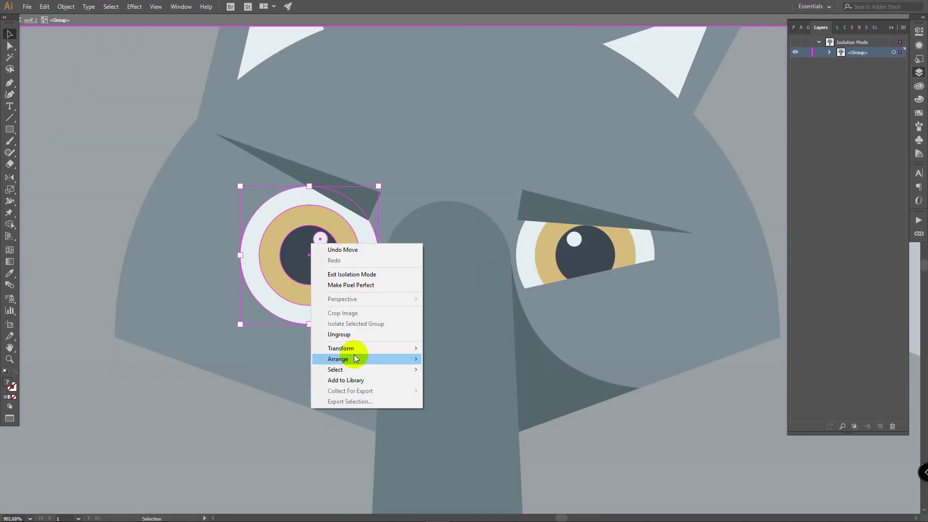
pyautogui.click(339, 334)
pyautogui.click(283, 450)
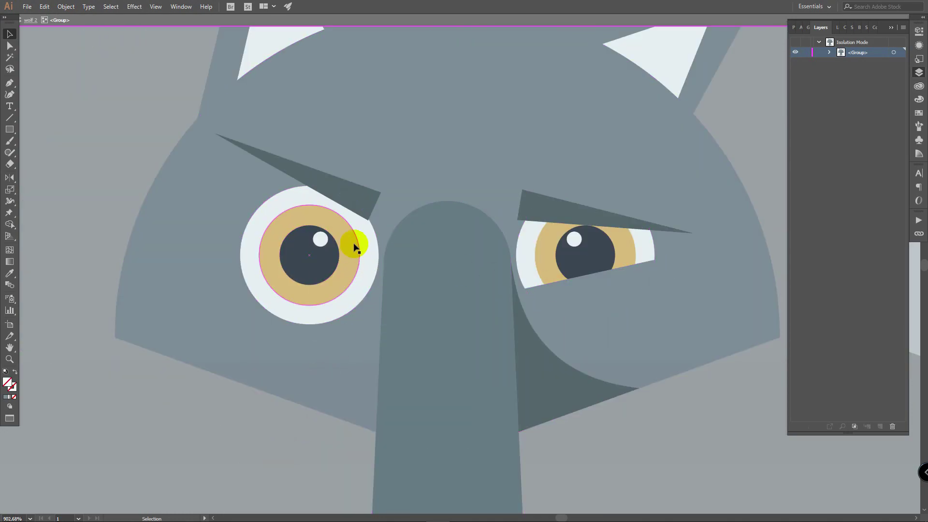
pyautogui.click(353, 253)
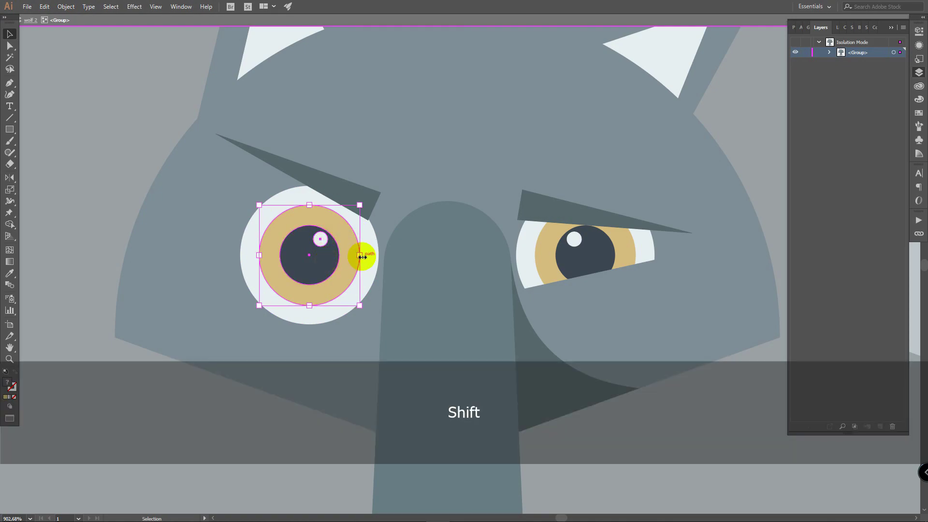
pyautogui.moveTo(360, 256); pyautogui.dragTo(314, 263)
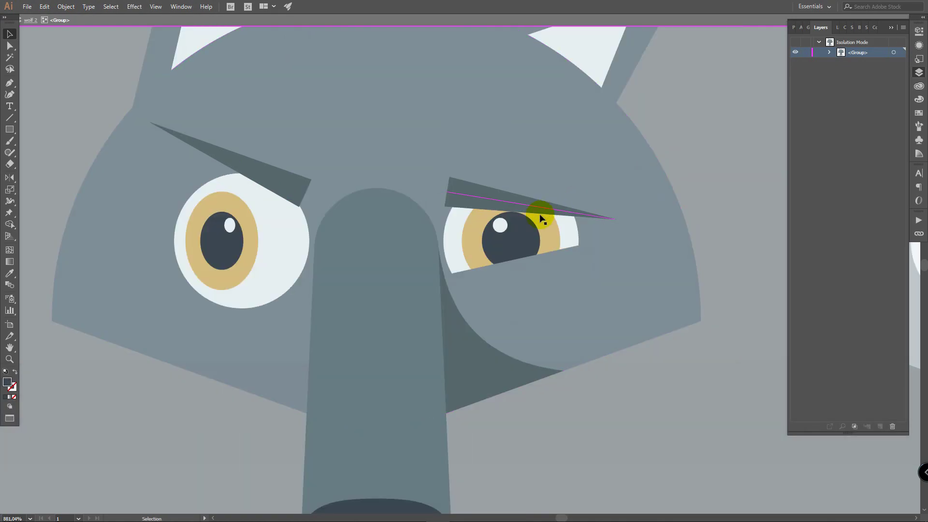
# Ungroup the right-hand eye, narrow its iris and pupil horizontally, and shift the white highlight across the pupil
pyautogui.click(511, 233)
pyautogui.rightClick(519, 228)
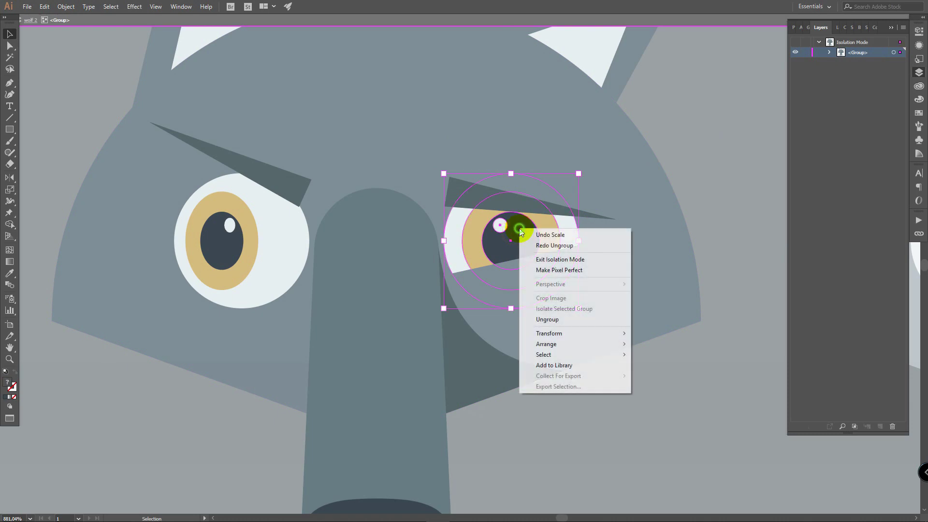
pyautogui.click(560, 320)
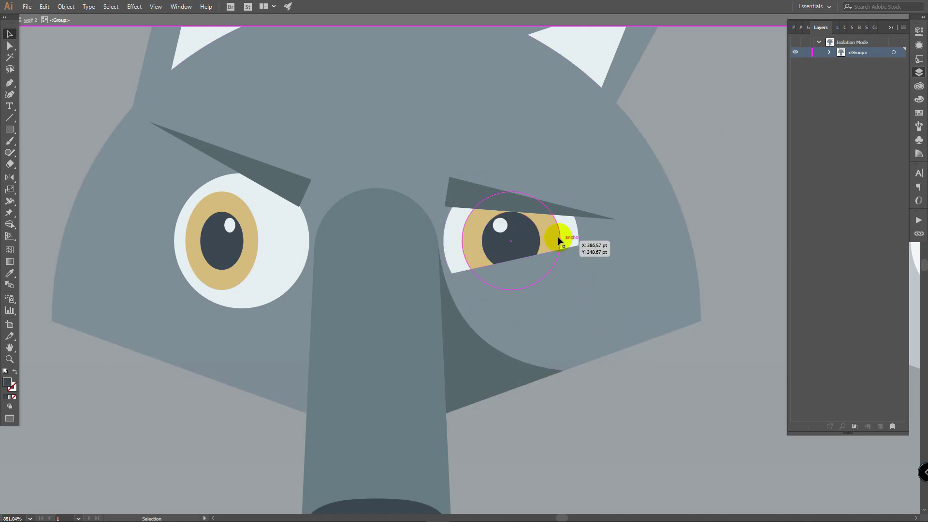
pyautogui.click(558, 240)
pyautogui.keyDown('shift'); pyautogui.click(532, 241); pyautogui.keyUp('shift')
pyautogui.keyDown('shift'); pyautogui.click(501, 225); pyautogui.keyUp('shift')
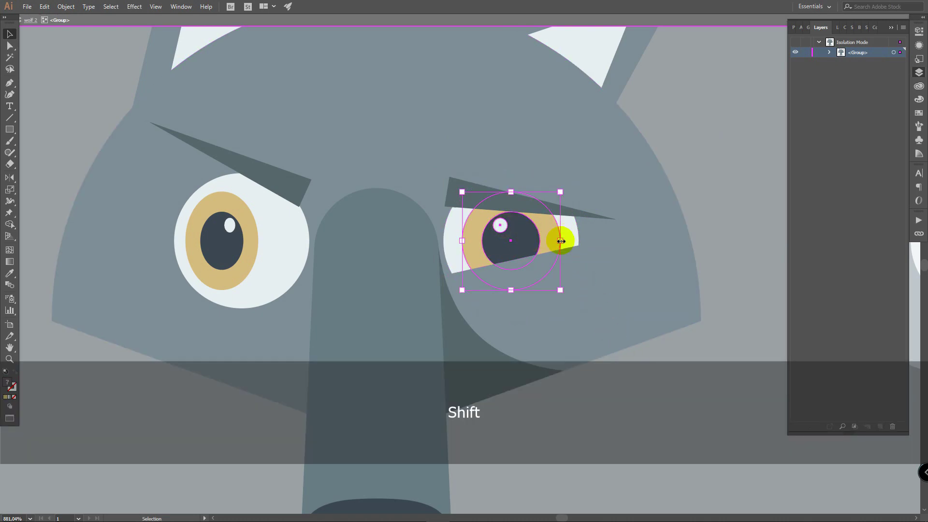
pyautogui.moveTo(561, 241); pyautogui.dragTo(532, 231)
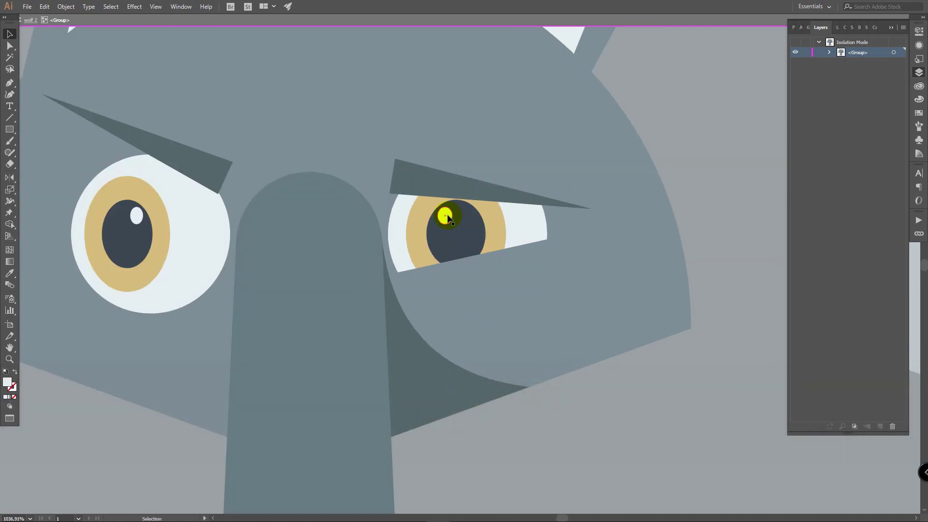
pyautogui.click(446, 216)
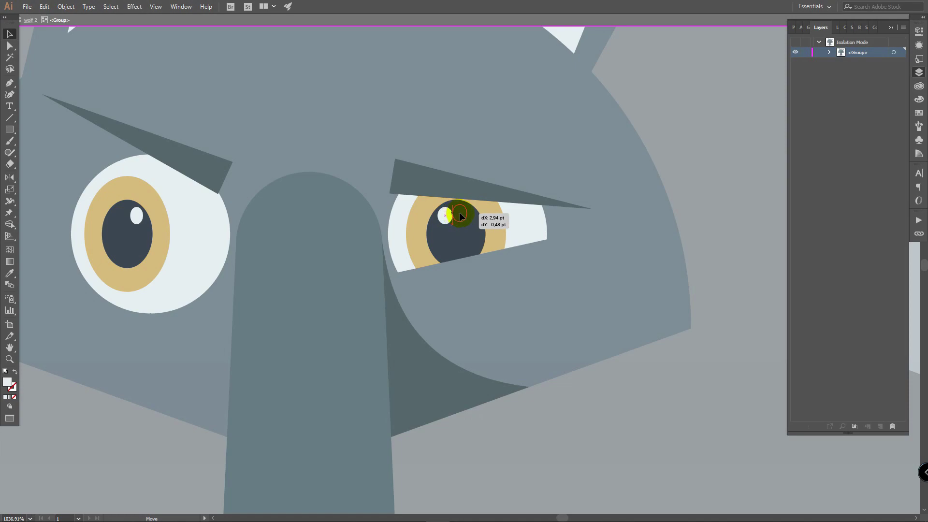
pyautogui.moveTo(461, 216); pyautogui.dragTo(462, 217)
# Delete the second wolf's fangs and the jagged beard tufts under its chin
pyautogui.press('v')
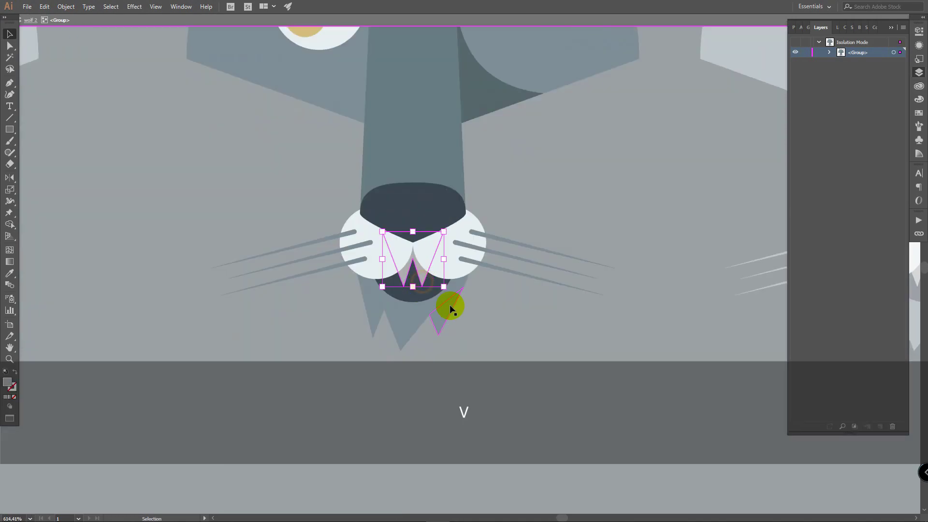
pyautogui.press('Delete')
pyautogui.click(361, 326)
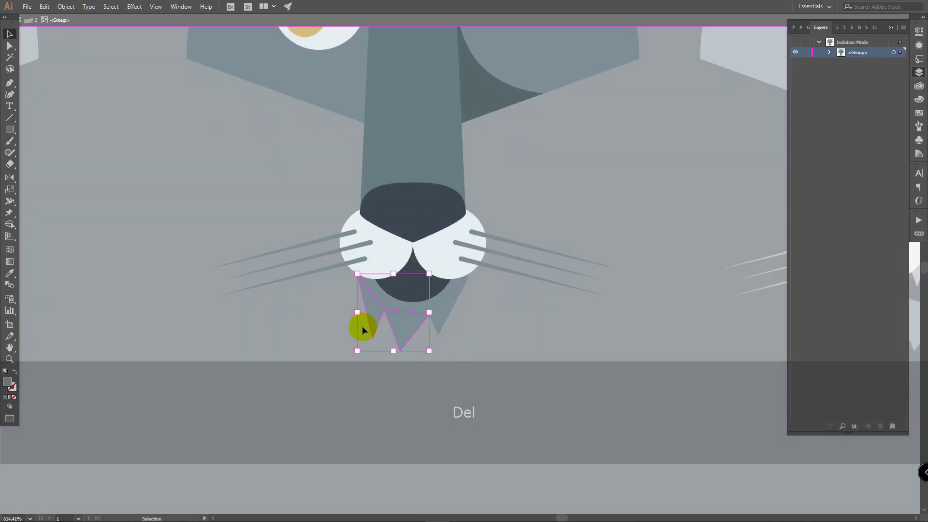
pyautogui.press('Delete')
# Shift the mouth and chin circles slightly to the right of the muzzle's centre for a lopsided smirk
pyautogui.moveTo(443, 325); pyautogui.dragTo(430, 290)
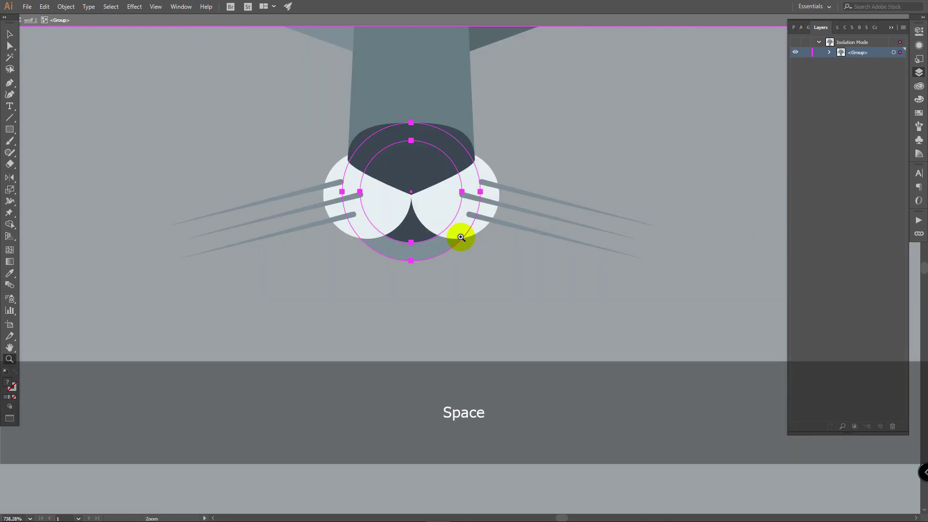
pyautogui.press('v')
pyautogui.moveTo(429, 249); pyautogui.dragTo(438, 258)
# Rotate the right-hand and left-hand whisker groups slightly upward around the muzzle
pyautogui.press('z')
pyautogui.moveTo(540, 232)
pyautogui.mouseDown()
pyautogui.moveTo(487, 231)
pyautogui.moveTo(528, 234)
pyautogui.mouseUp()
pyautogui.press('v')
pyautogui.click(528, 233)
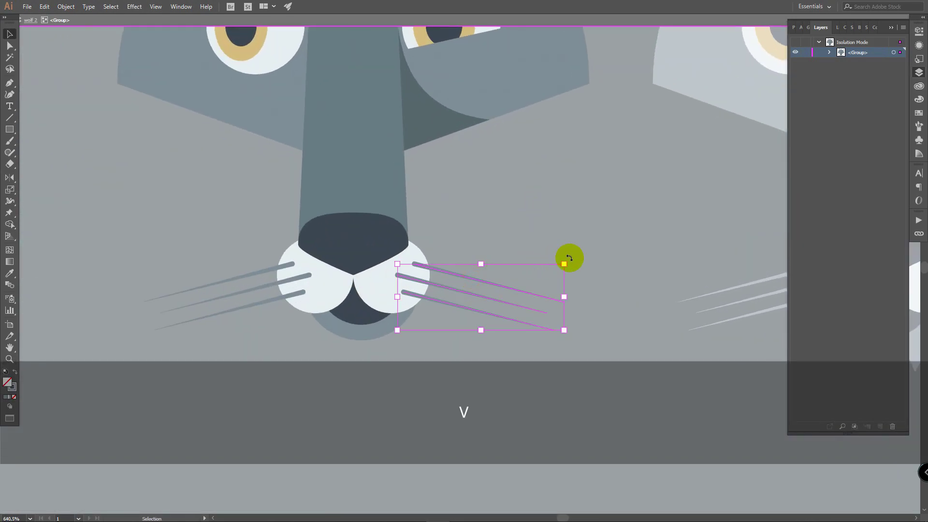
pyautogui.click(283, 266)
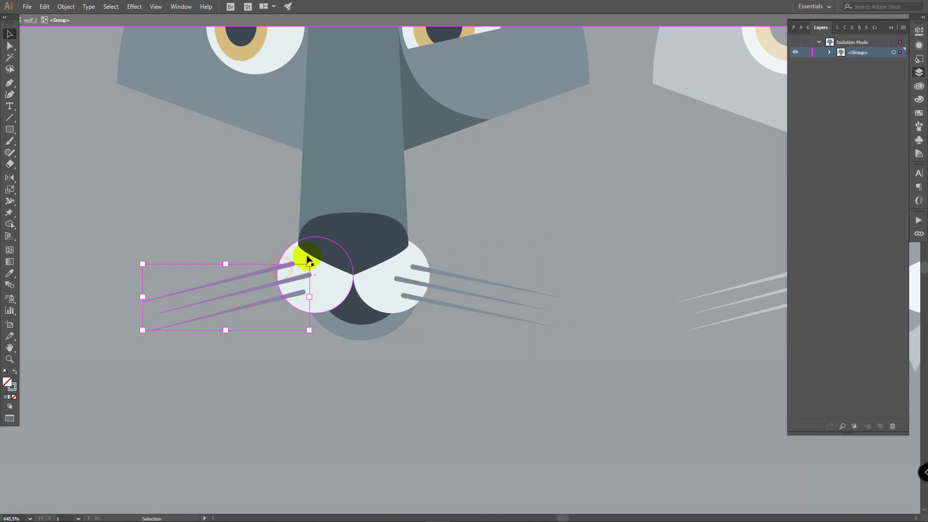
pyautogui.moveTo(314, 257); pyautogui.dragTo(281, 262)
pyautogui.click(497, 203)
# Leave the second wolf's group, lock the wolf 2 layer, and isolate the third wolf head's group for editing
pyautogui.press('v')
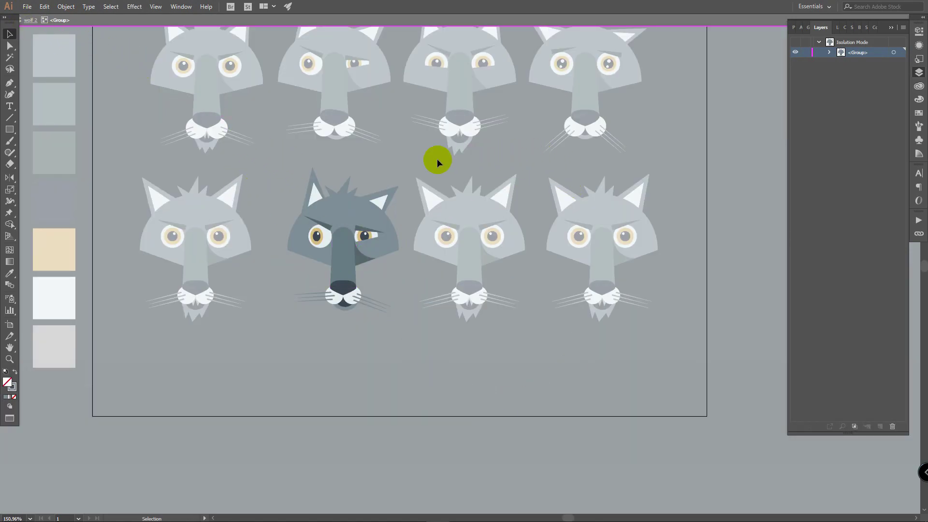
pyautogui.doubleClick(452, 340)
pyautogui.moveTo(561, 180); pyautogui.dragTo(508, 203)
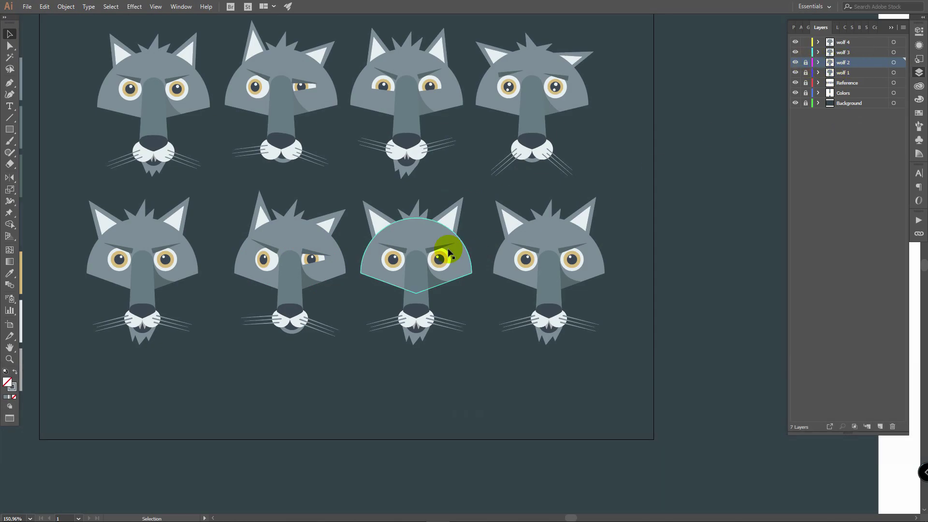
pyautogui.press('z')
pyautogui.click(459, 169)
pyautogui.press('v')
pyautogui.click(425, 259)
pyautogui.doubleClick(425, 259)
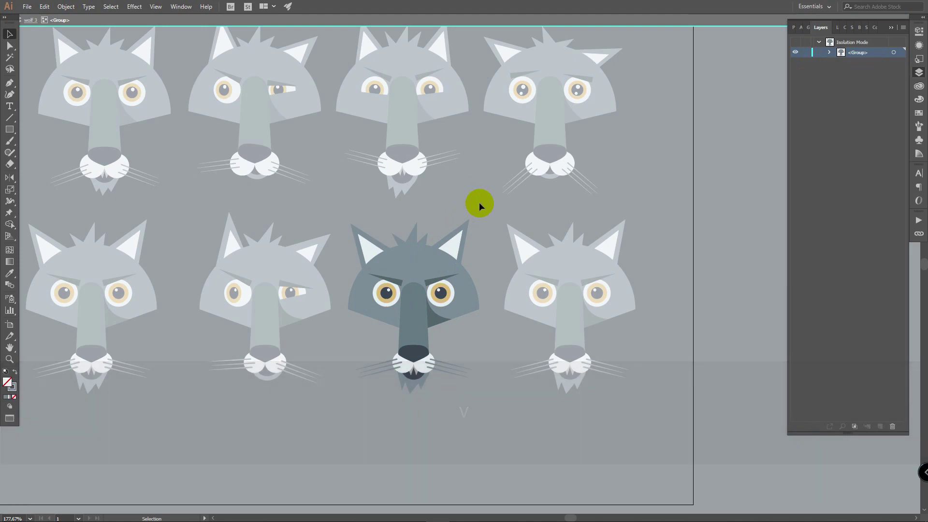
# Reshape both ears of the third wolf into taller, more upright ears and narrow the hair tuft between them
pyautogui.press('a')
pyautogui.click(469, 220)
pyautogui.moveTo(464, 234); pyautogui.dragTo(454, 209)
pyautogui.click(476, 224)
pyautogui.scroll(3, 438, 235)
pyautogui.moveTo(304, 219); pyautogui.dragTo(337, 227)
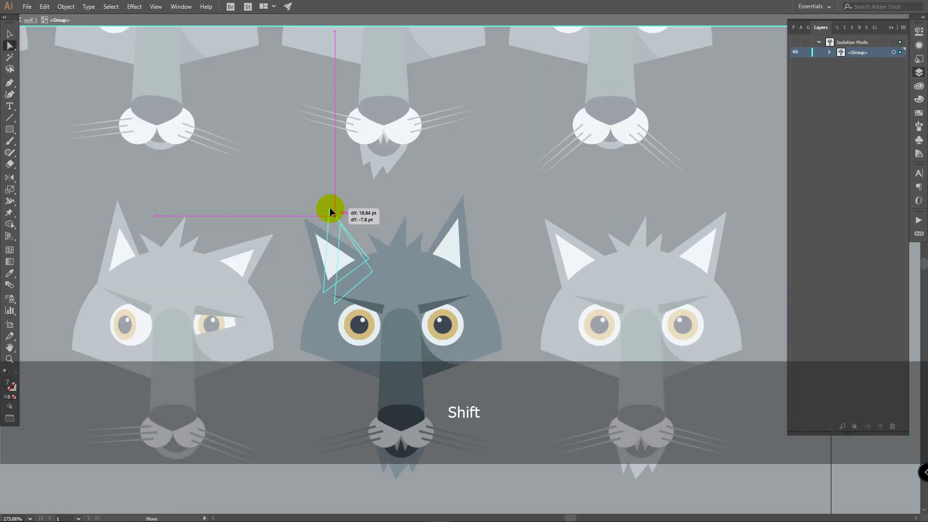
pyautogui.click(365, 205)
pyautogui.click(330, 209)
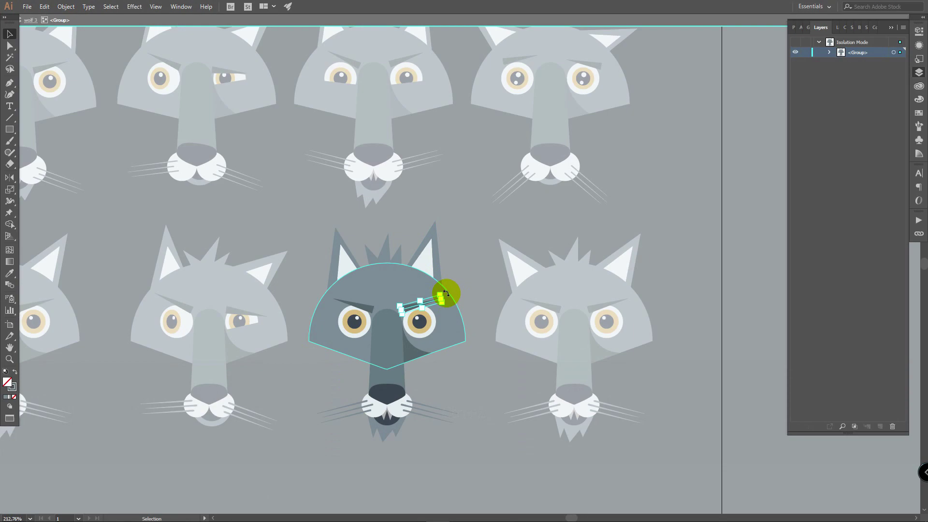
# Rotate both eyebrows of the third wolf so they slope more steeply down towards the nose
pyautogui.moveTo(445, 293); pyautogui.dragTo(379, 305)
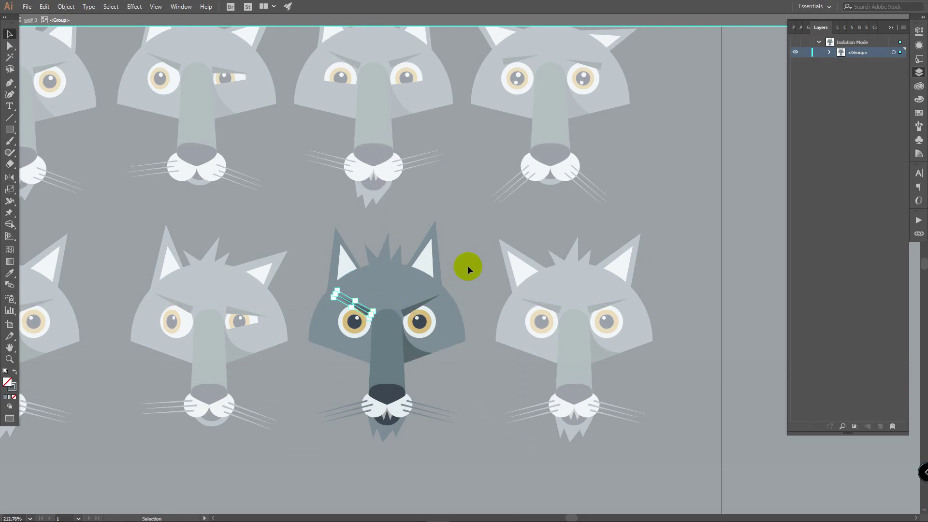
pyautogui.click(419, 304)
pyautogui.click(419, 456)
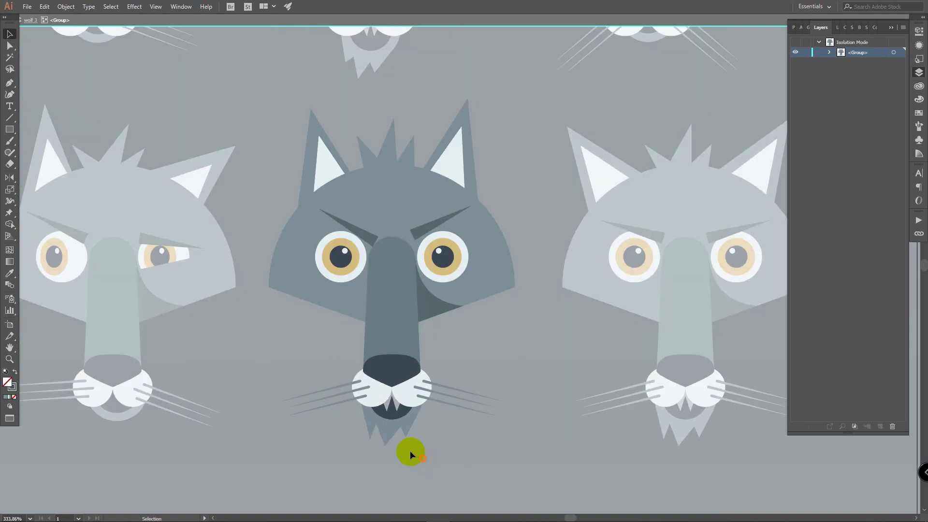
# Rotate the third wolf's mouth, chin and beard slightly and shift them down and to the left of the muzzle's centre
pyautogui.click(358, 417)
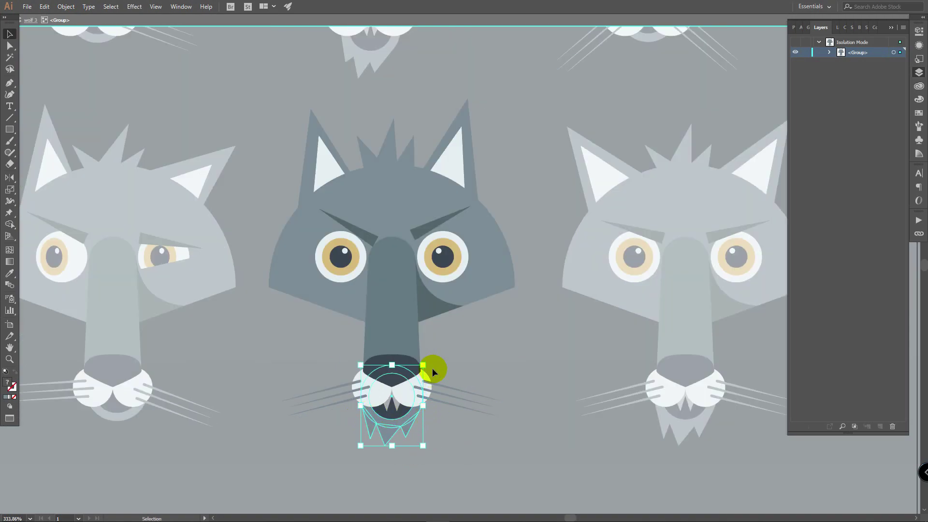
pyautogui.moveTo(429, 362); pyautogui.dragTo(434, 374)
pyautogui.moveTo(405, 421); pyautogui.dragTo(389, 428)
# Rotate the third wolf's whisker groups so they point upward and reposition them on both sides of the muzzle
pyautogui.click(476, 395)
pyautogui.moveTo(506, 377); pyautogui.dragTo(476, 348)
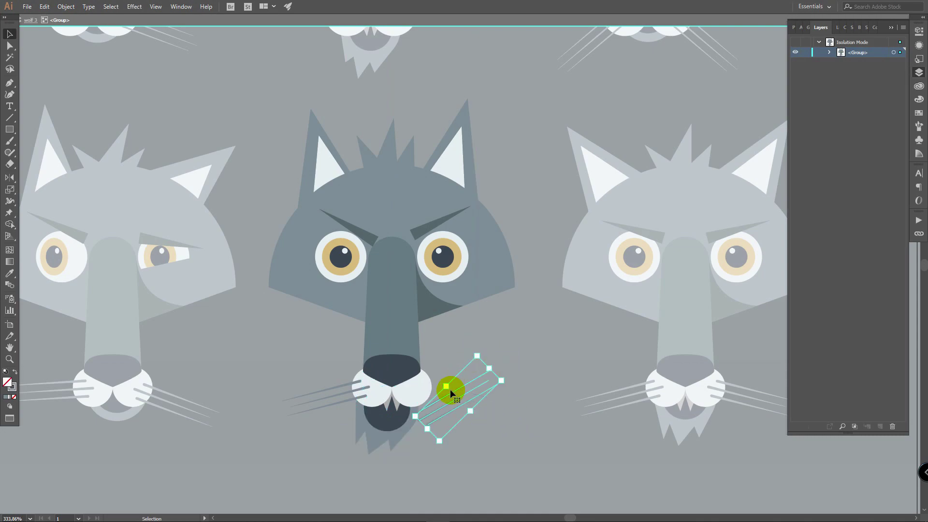
pyautogui.moveTo(452, 403); pyautogui.dragTo(352, 372)
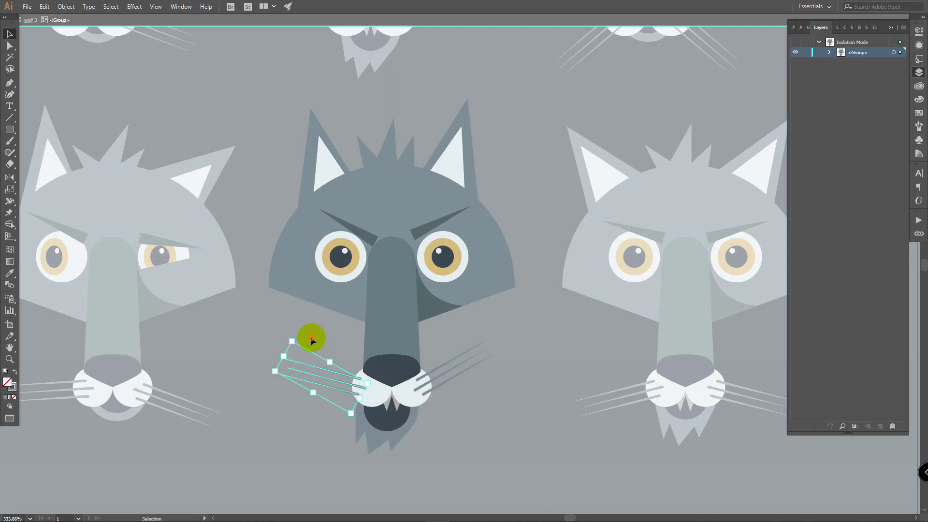
pyautogui.click(343, 343)
pyautogui.moveTo(442, 387); pyautogui.dragTo(443, 388)
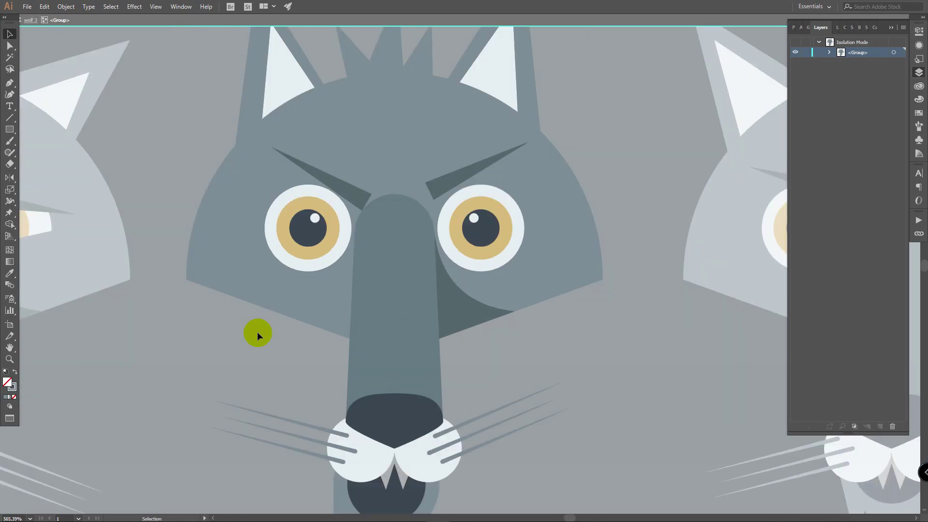
# Draw a rotated rectangle in the head colour over the lower part of the third wolf's left eye and add a horizontally flipped copy over the right eye
pyautogui.press('i')
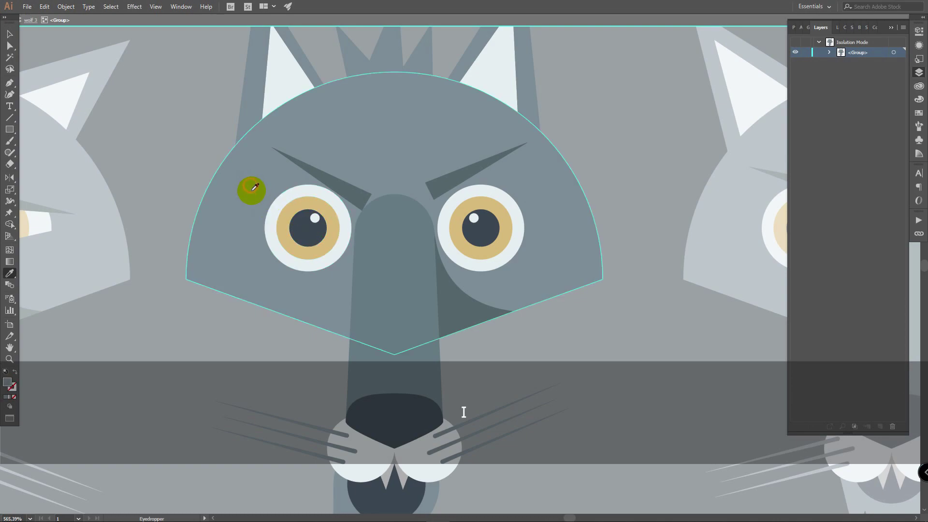
pyautogui.press('m')
pyautogui.moveTo(215, 264); pyautogui.dragTo(345, 224)
pyautogui.press('v')
pyautogui.moveTo(268, 236); pyautogui.dragTo(524, 263)
pyautogui.click(562, 344)
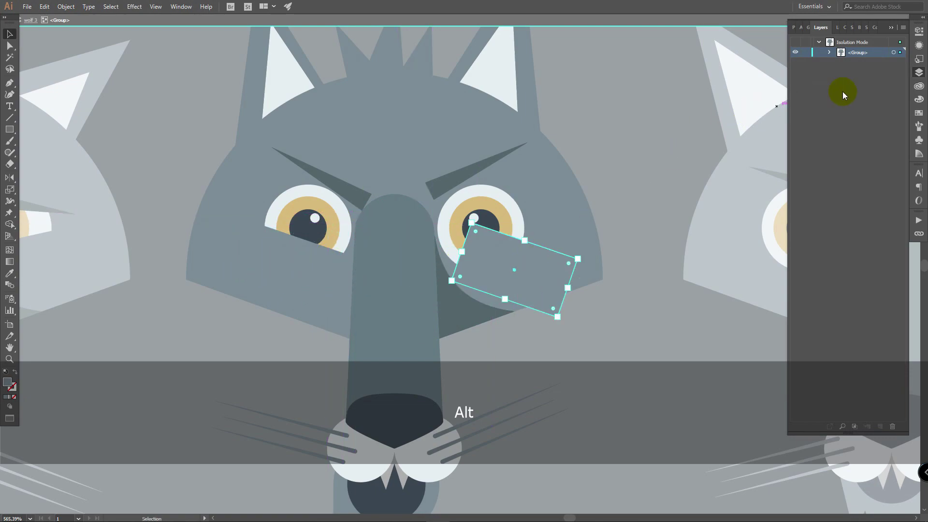
pyautogui.click(919, 31)
pyautogui.click(863, 95)
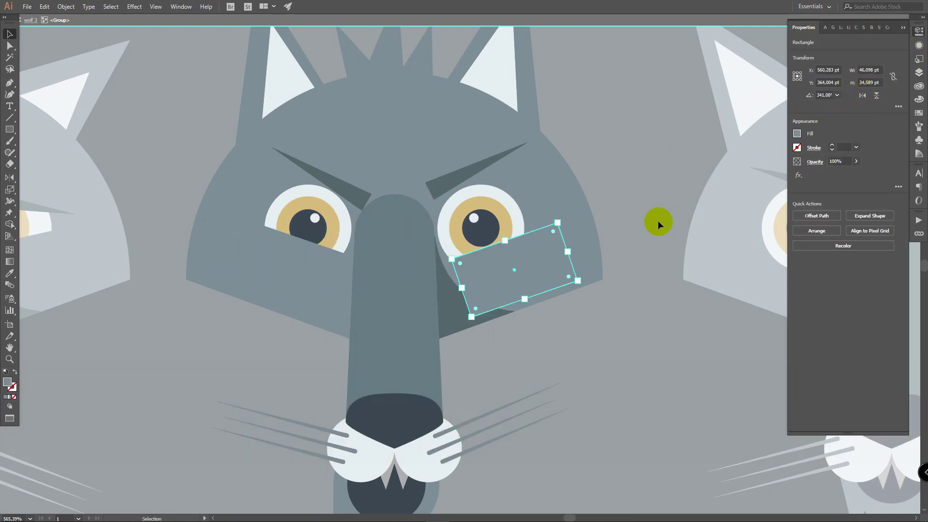
pyautogui.click(655, 166)
# Reshape and rotate the third wolf's two lower eyelids so they cut across the bottoms of the eyes at a gentler slope
pyautogui.moveTo(543, 253); pyautogui.dragTo(538, 253)
pyautogui.press('a')
pyautogui.moveTo(465, 317); pyautogui.dragTo(467, 294)
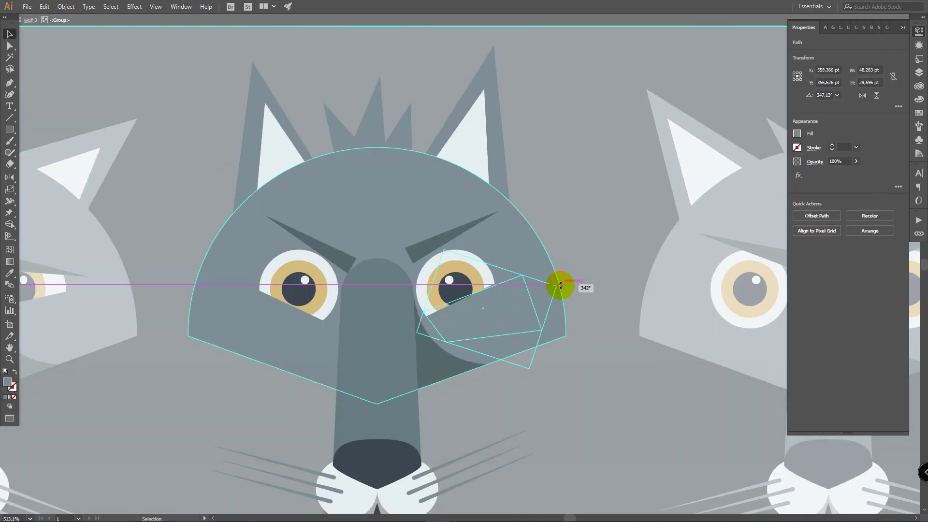
pyautogui.moveTo(558, 290); pyautogui.dragTo(605, 279)
pyautogui.click(285, 332)
pyautogui.moveTo(331, 317)
pyautogui.mouseDown()
pyautogui.moveTo(338, 305)
pyautogui.moveTo(320, 321)
pyautogui.mouseUp()
pyautogui.click(265, 404)
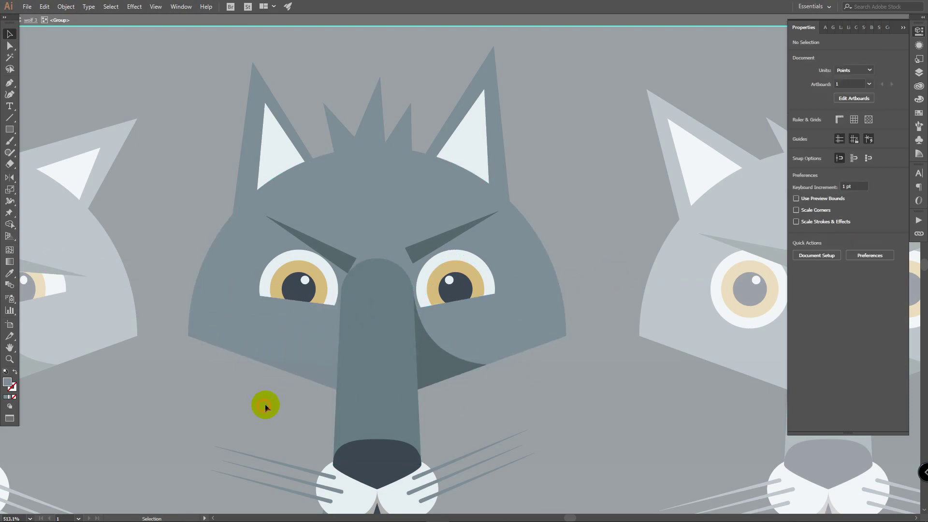
# Leave the third wolf's group, switch the unlocked layer from wolf 3 to wolf 4 and isolate the fourth wolf's group
pyautogui.press('z')
pyautogui.moveTo(610, 191); pyautogui.dragTo(541, 191)
pyautogui.press('space')
pyautogui.moveTo(652, 161); pyautogui.dragTo(548, 212)
pyautogui.doubleClick(489, 209)
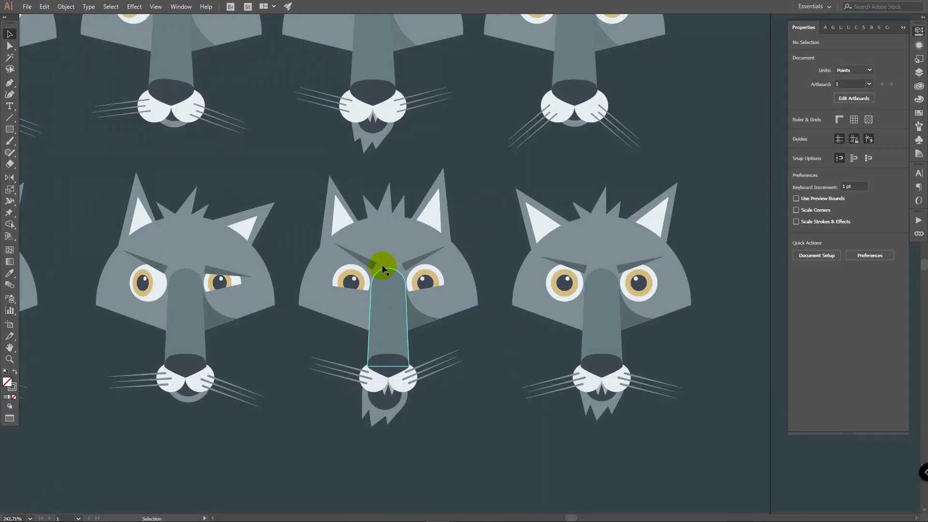
pyautogui.press('space')
pyautogui.moveTo(545, 158); pyautogui.dragTo(456, 202)
pyautogui.press('z')
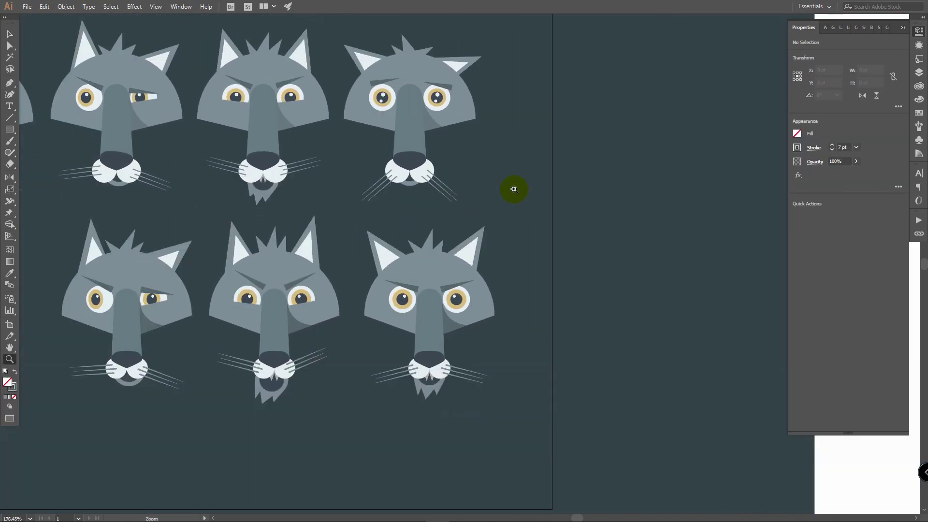
pyautogui.press('v')
pyautogui.click(919, 72)
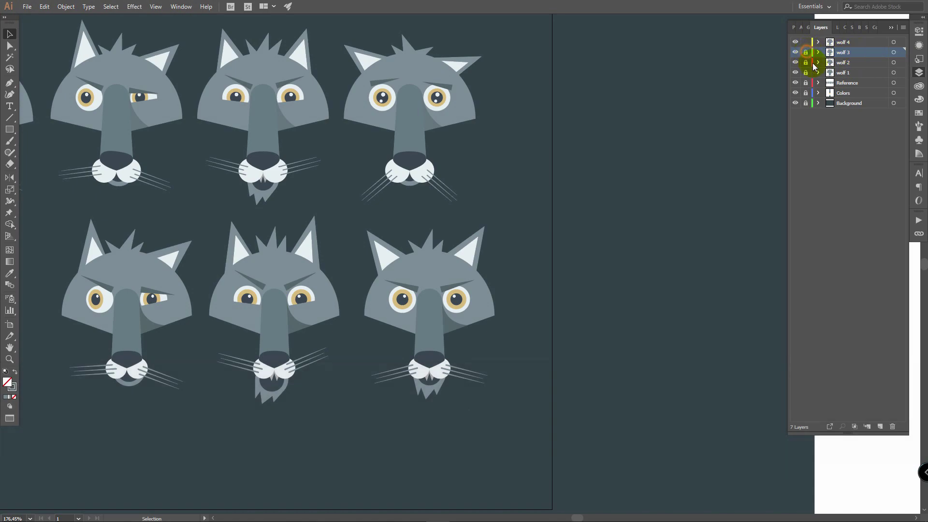
pyautogui.doubleClick(430, 274)
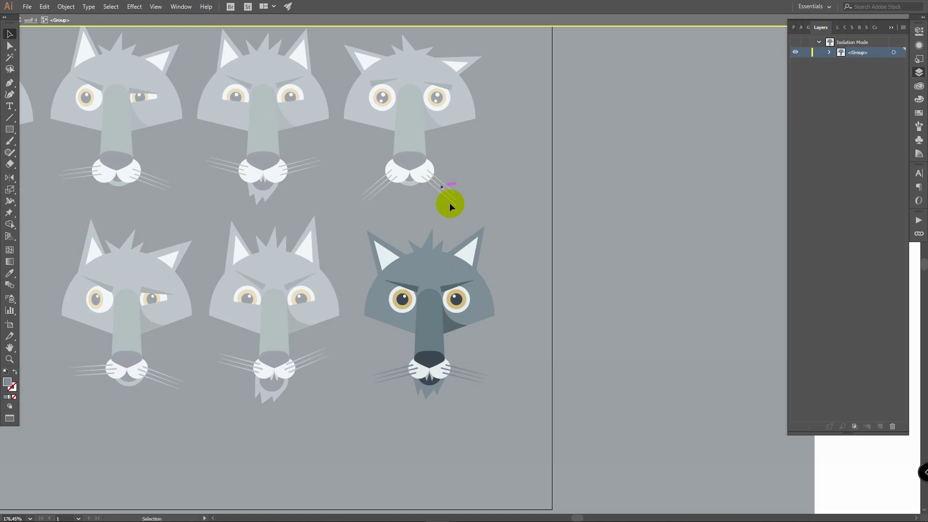
# Reshape the fourth wolf's ears so they droop outward, and spread the hair tuft between them
pyautogui.press('a')
pyautogui.click(483, 241)
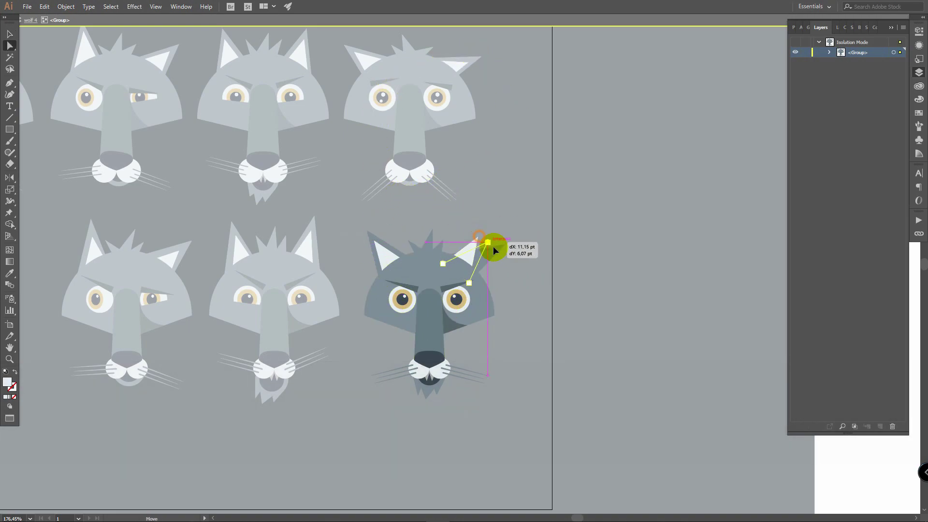
pyautogui.moveTo(493, 247); pyautogui.dragTo(489, 250)
pyautogui.moveTo(469, 283); pyautogui.dragTo(457, 282)
pyautogui.moveTo(368, 231); pyautogui.dragTo(450, 243)
pyautogui.click(408, 241)
pyautogui.click(479, 239)
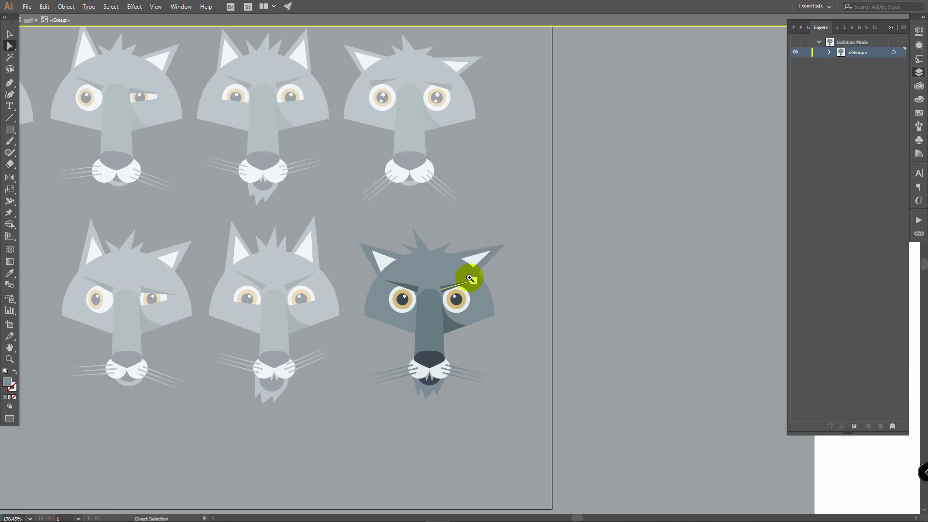
# Refine the corner points of the fourth wolf's hair strands so the tuft looks wide and ruffled
pyautogui.moveTo(471, 278); pyautogui.dragTo(618, 221)
pyautogui.press('v')
pyautogui.click(485, 195)
pyautogui.press('a')
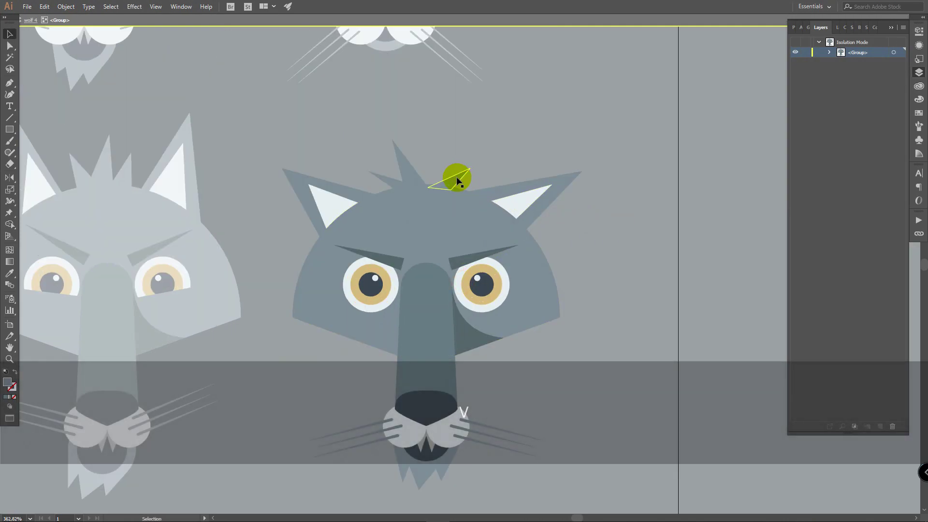
pyautogui.moveTo(429, 187); pyautogui.dragTo(421, 189)
pyautogui.click(475, 176)
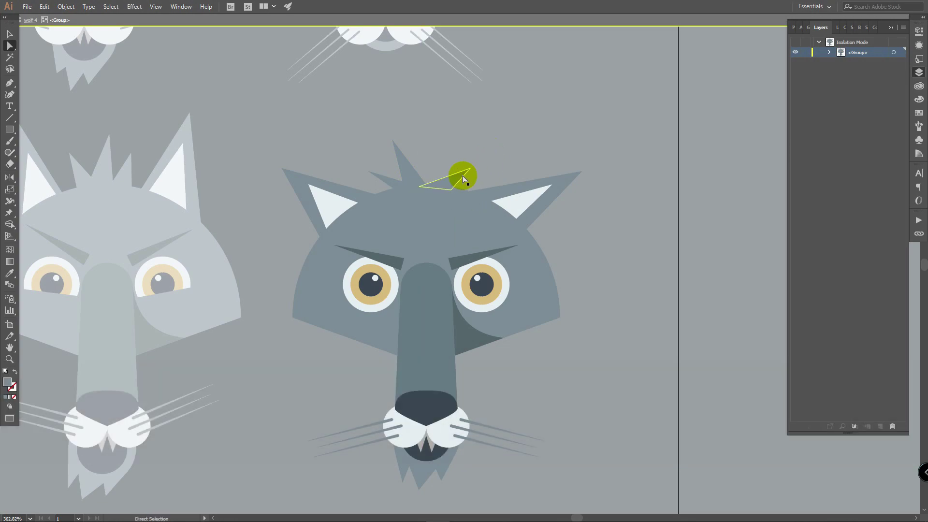
pyautogui.moveTo(472, 169); pyautogui.dragTo(392, 160)
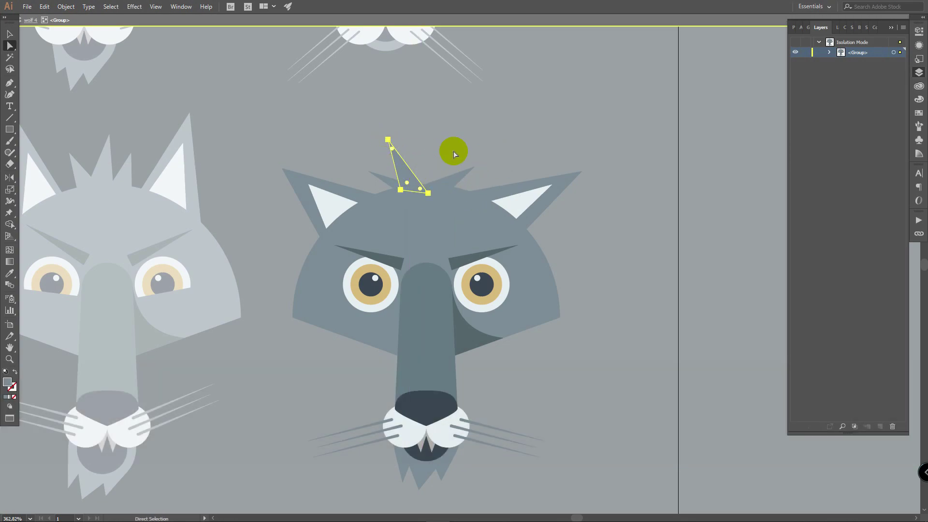
pyautogui.click(454, 154)
# Reflect the fourth wolf's right eyebrow across the vertical axis so it slopes down towards the outside of the face
pyautogui.press('v')
pyautogui.press('space')
pyautogui.moveTo(317, 246); pyautogui.dragTo(545, 186)
pyautogui.moveTo(284, 253); pyautogui.dragTo(158, 304)
pyautogui.scroll(-2, 158, 303)
pyautogui.press('v')
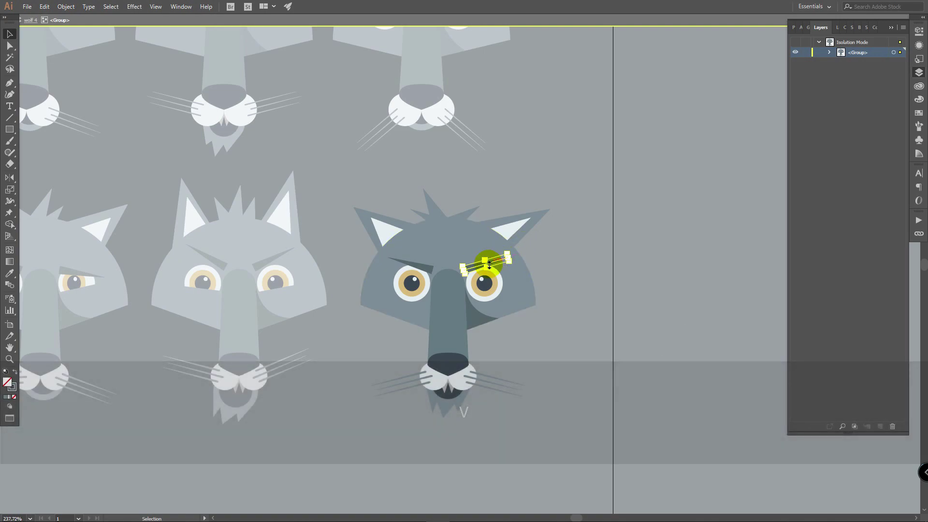
pyautogui.rightClick(475, 267)
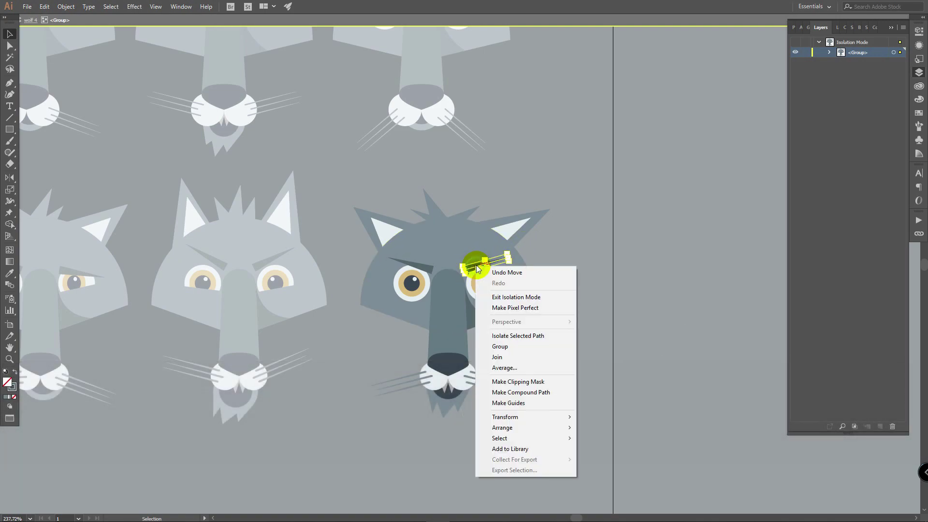
pyautogui.moveTo(514, 417)
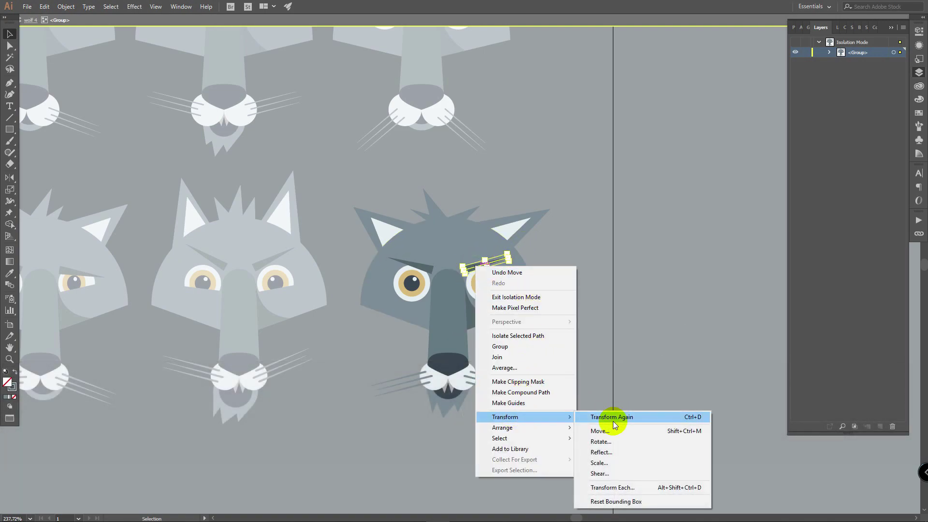
pyautogui.click(602, 452)
pyautogui.click(605, 261)
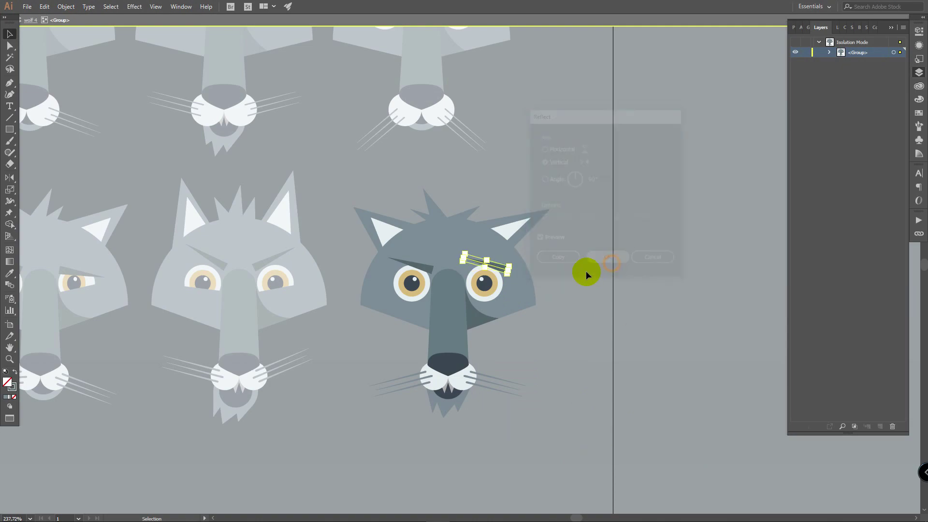
# Replace the fourth wolf's left eyebrow with one that rises steeply towards the forehead's centre, thick end outward
pyautogui.press('z')
pyautogui.moveTo(457, 267); pyautogui.dragTo(404, 263)
pyautogui.click(397, 271)
pyautogui.press('Delete')
pyautogui.moveTo(401, 274); pyautogui.dragTo(296, 314)
pyautogui.moveTo(370, 249); pyautogui.dragTo(388, 243)
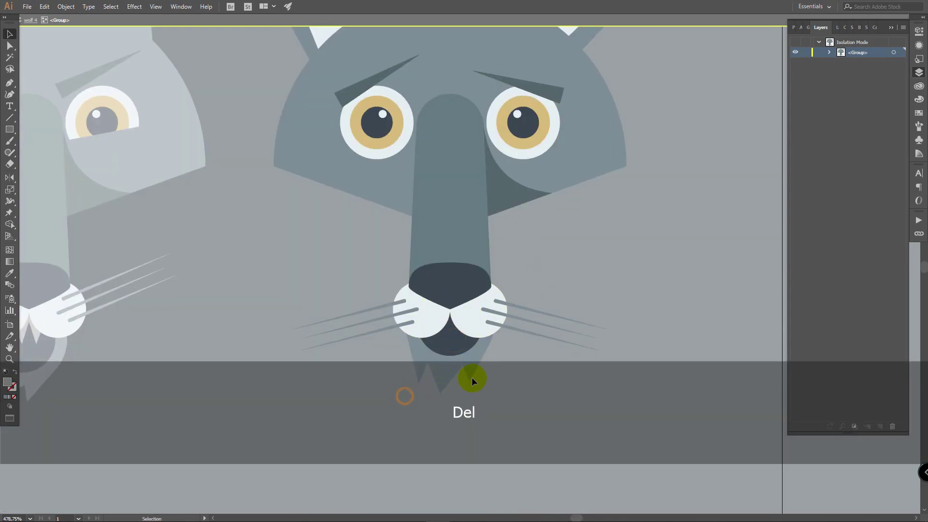
# Delete the fourth wolf's beard tufts and move the mouth and chin up behind the muzzle
pyautogui.press('Delete')
pyautogui.moveTo(451, 364); pyautogui.dragTo(460, 320)
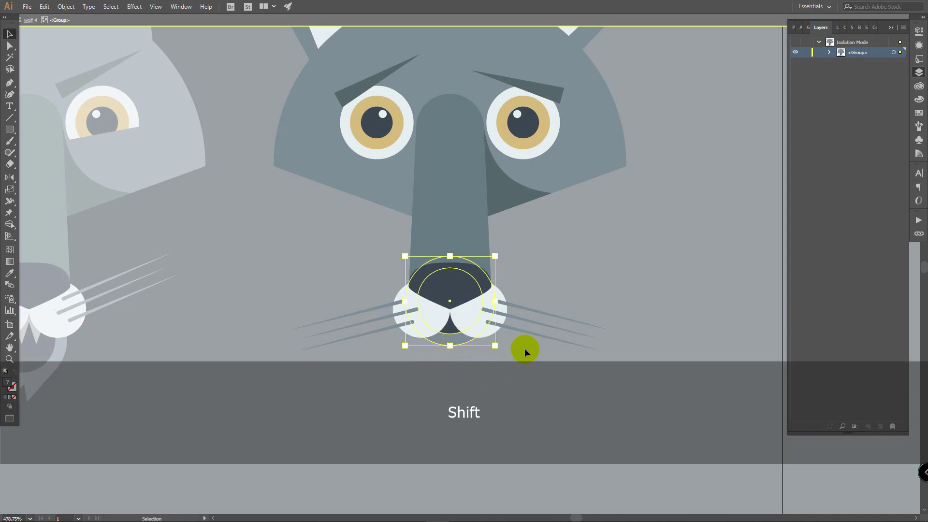
# Rotate the fourth wolf's whisker groups so they point steeply downward and reposition them on both sides of the muzzle
pyautogui.click(368, 301)
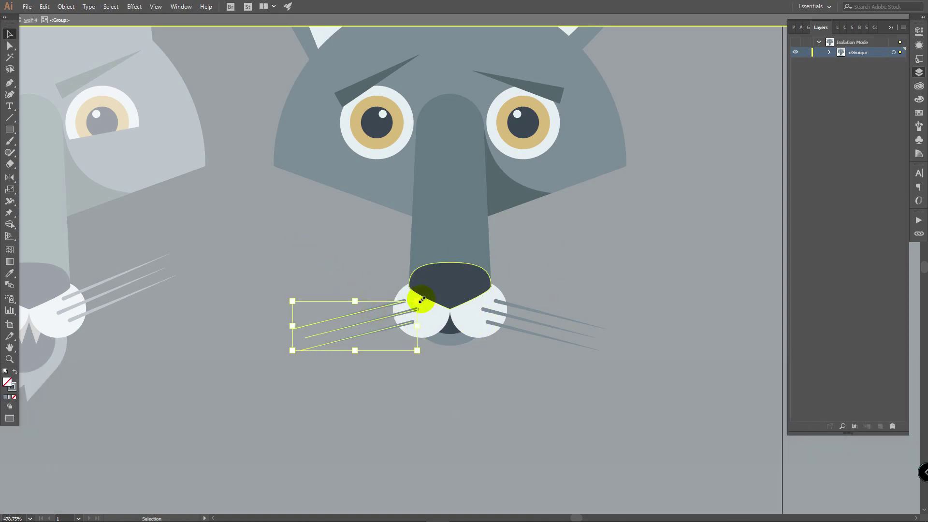
pyautogui.moveTo(424, 296); pyautogui.dragTo(408, 271)
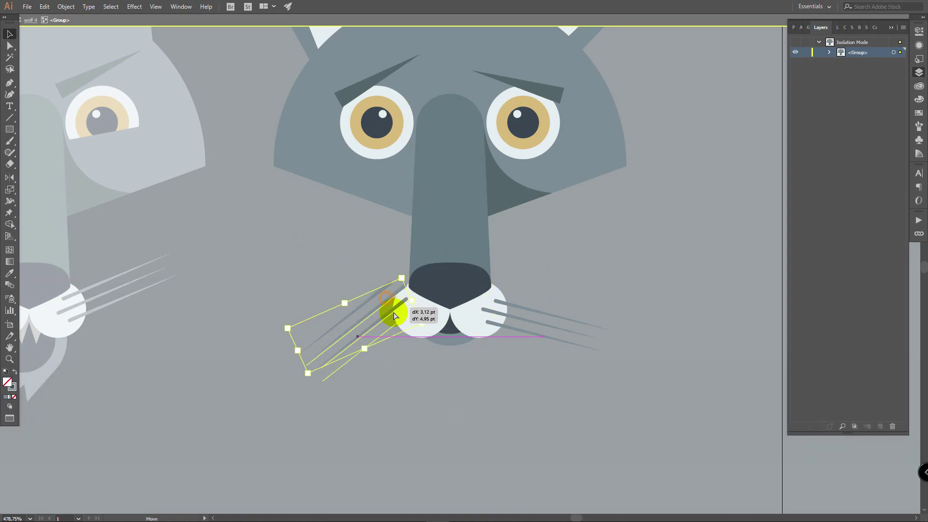
pyautogui.moveTo(394, 313); pyautogui.dragTo(399, 323)
pyautogui.moveTo(536, 317); pyautogui.dragTo(525, 344)
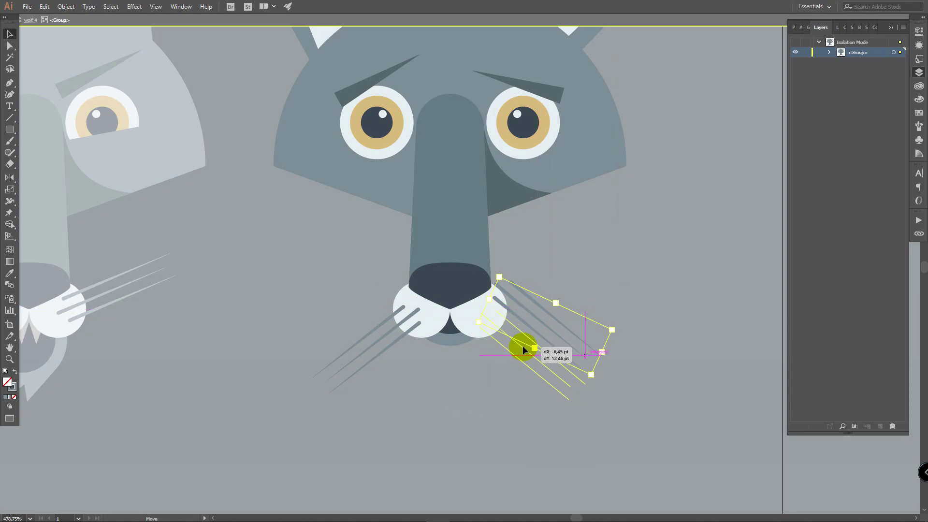
pyautogui.click(569, 275)
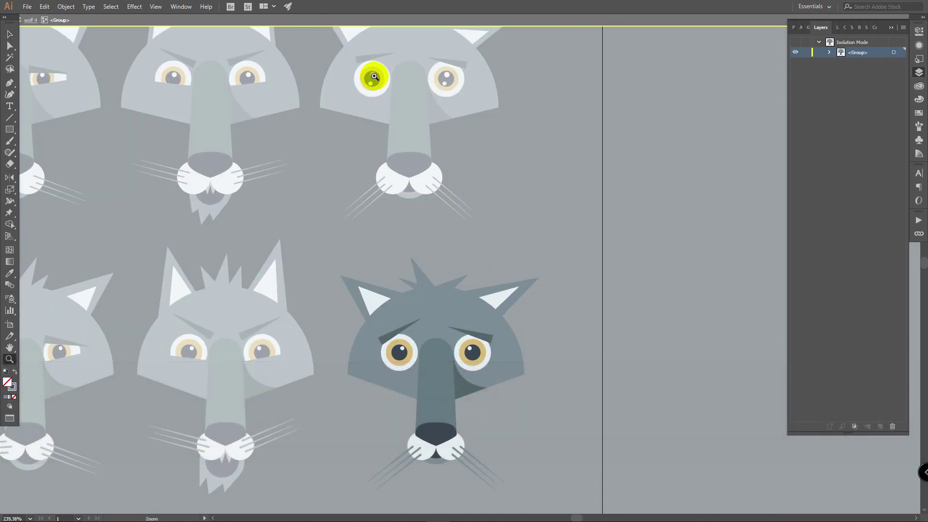
# Enlarge the highlight in the fourth wolf's left pupil and add a second, smaller highlight at the pupil's lower left
pyautogui.moveTo(400, 357); pyautogui.dragTo(549, 288)
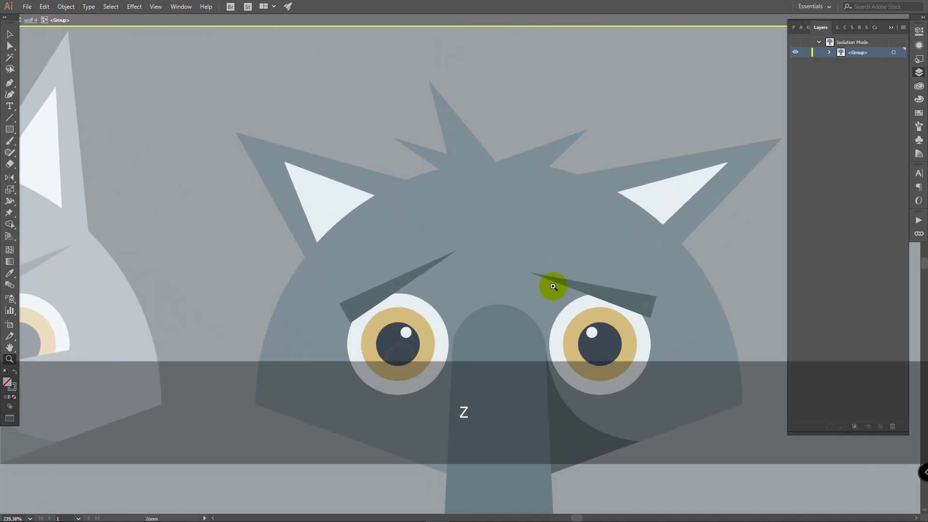
pyautogui.press('v')
pyautogui.doubleClick(388, 193)
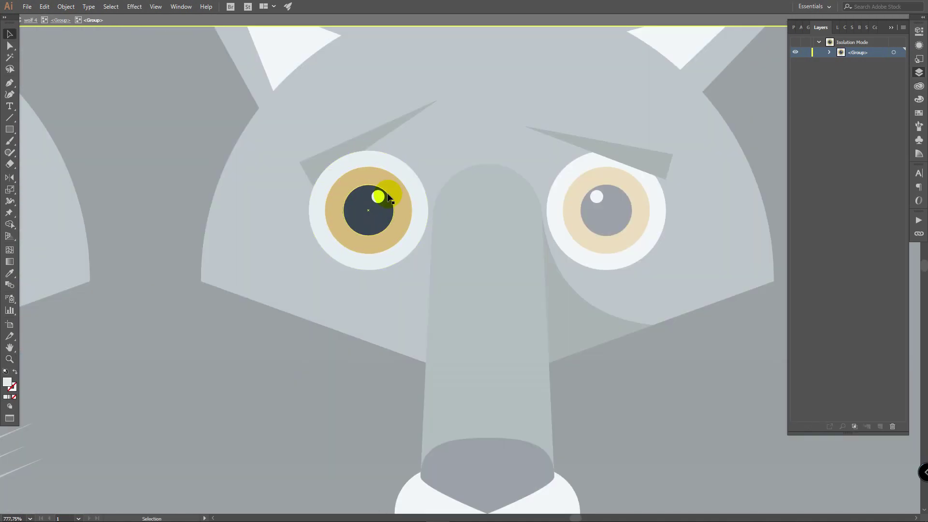
pyautogui.click(389, 197)
pyautogui.scroll(4, 389, 198)
pyautogui.moveTo(408, 204); pyautogui.dragTo(377, 224)
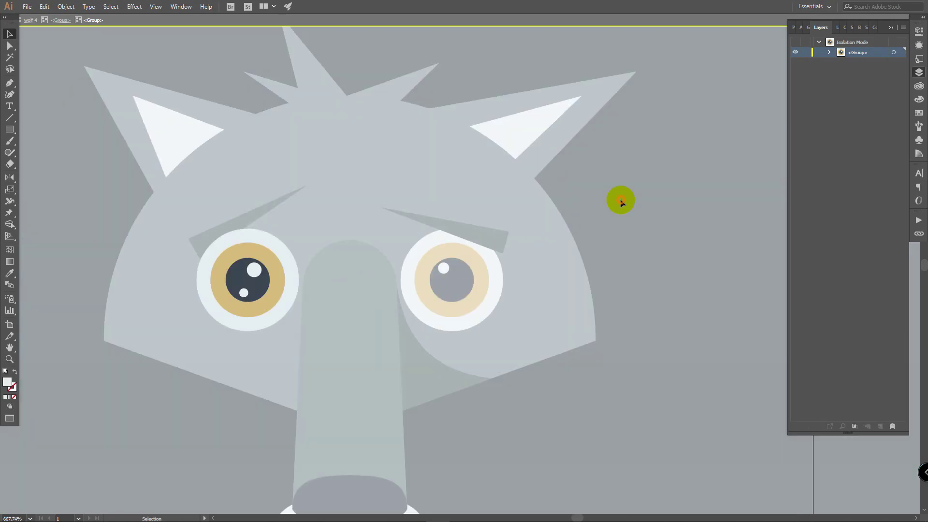
pyautogui.doubleClick(621, 203)
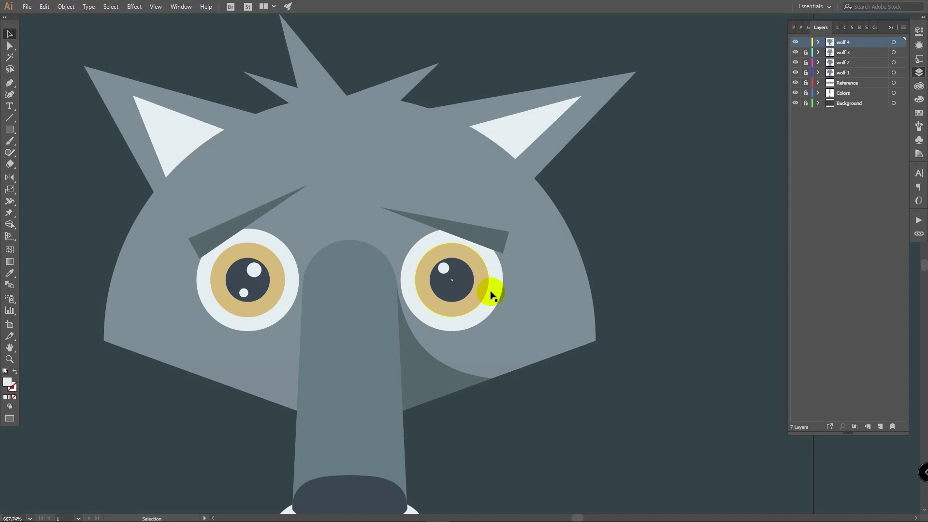
# Delete the fourth wolf's right eye and put a copy of the left eye with two highlights in its place
pyautogui.doubleClick(422, 253)
pyautogui.click(462, 263)
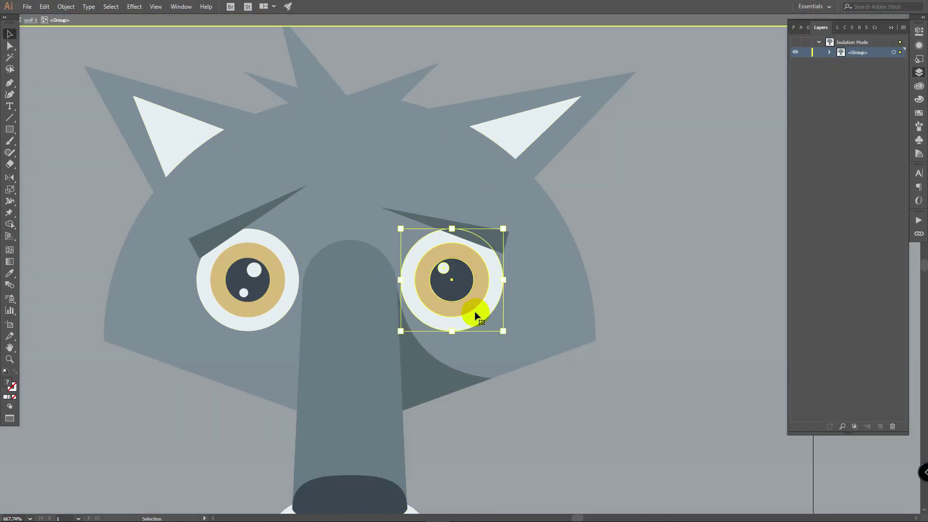
pyautogui.press('Delete')
pyautogui.moveTo(251, 271); pyautogui.dragTo(455, 273)
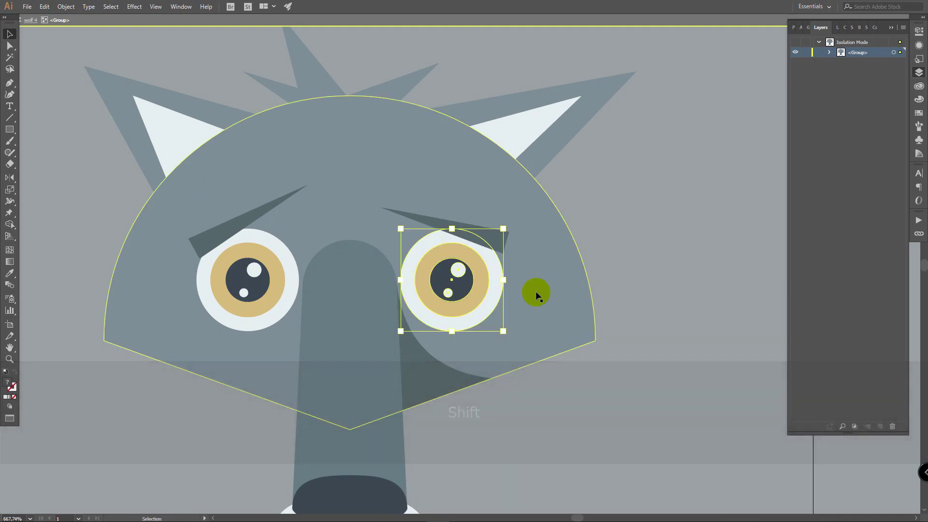
# Raise the fourth wolf's right eyebrow by about 1.74 pt and shift the left eyebrow up and slightly inward
pyautogui.press('z')
pyautogui.moveTo(501, 336); pyautogui.dragTo(497, 232)
pyautogui.press('space')
pyautogui.press('z')
pyautogui.moveTo(454, 254); pyautogui.dragTo(514, 223)
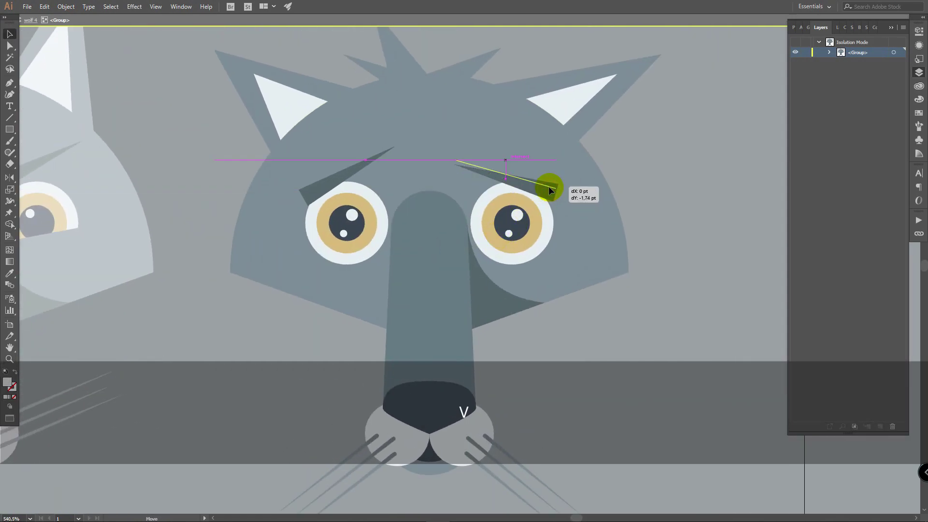
pyautogui.moveTo(549, 191); pyautogui.dragTo(549, 190)
pyautogui.moveTo(317, 183); pyautogui.dragTo(322, 173)
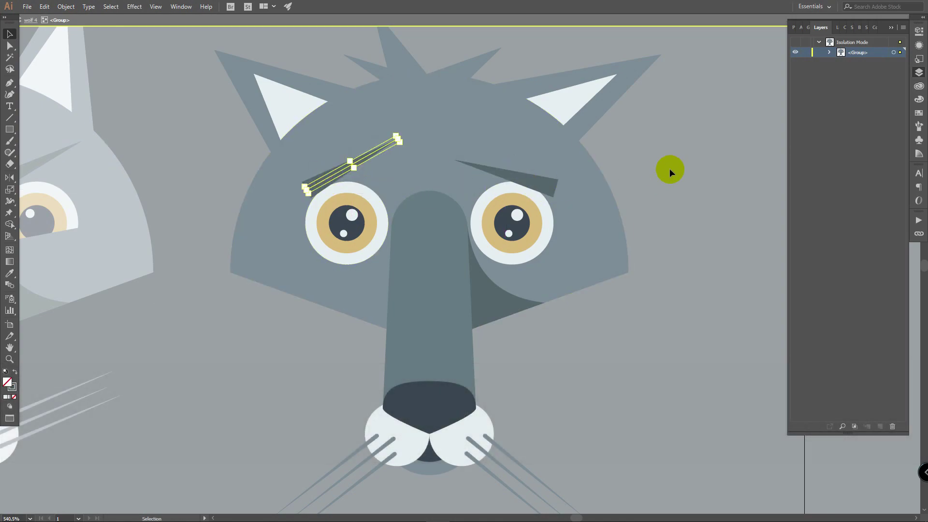
# Exit isolation mode on the fourth wolf's group to return to the full artwork
pyautogui.press('z')
pyautogui.moveTo(649, 144); pyautogui.dragTo(541, 215)
pyautogui.press('space')
pyautogui.press('v')
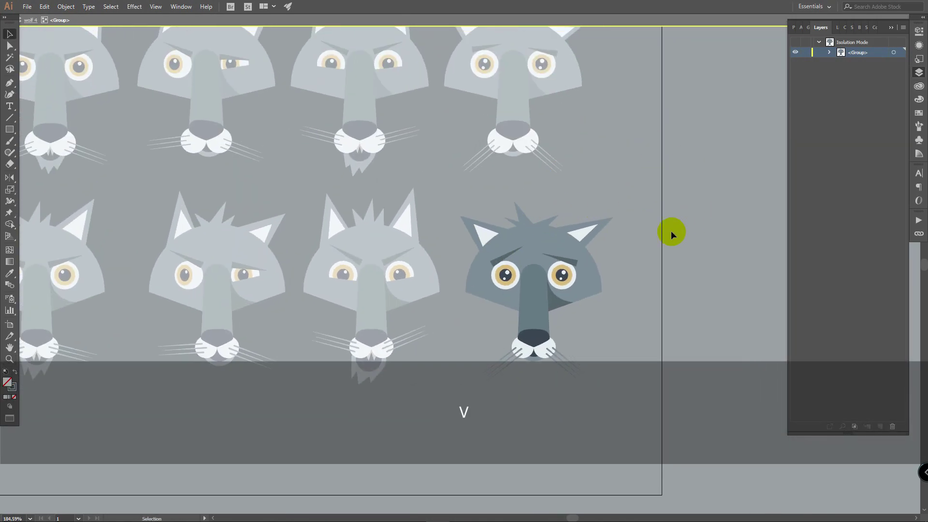
pyautogui.doubleClick(654, 158)
pyautogui.press('space')
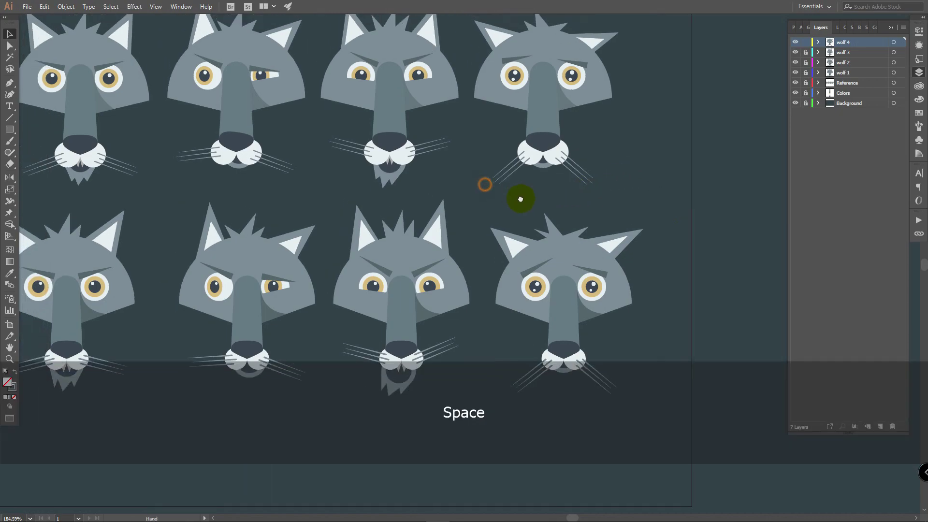